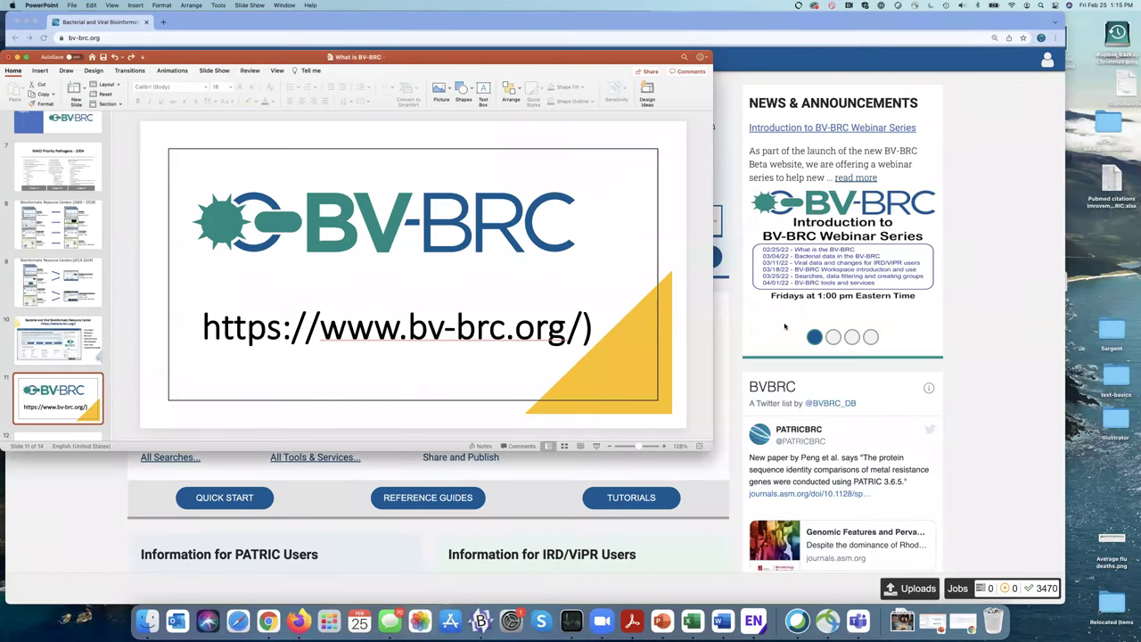
# Step: Bring the BV-BRC home page in front of the slides and make it full screen
pyautogui.click(783, 326)
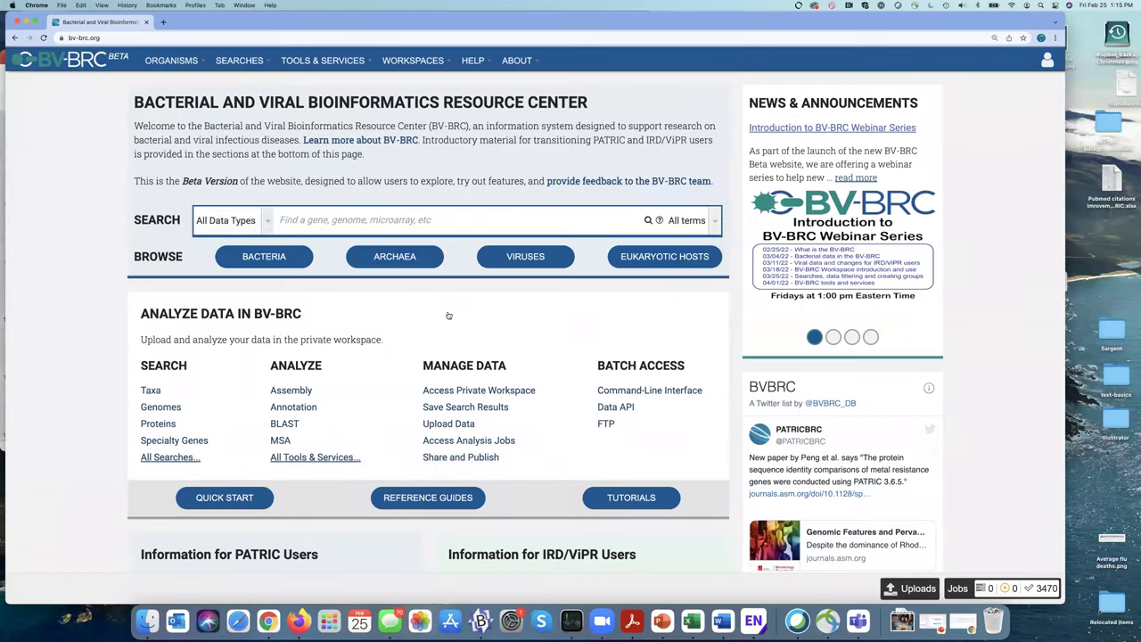
pyautogui.click(36, 21)
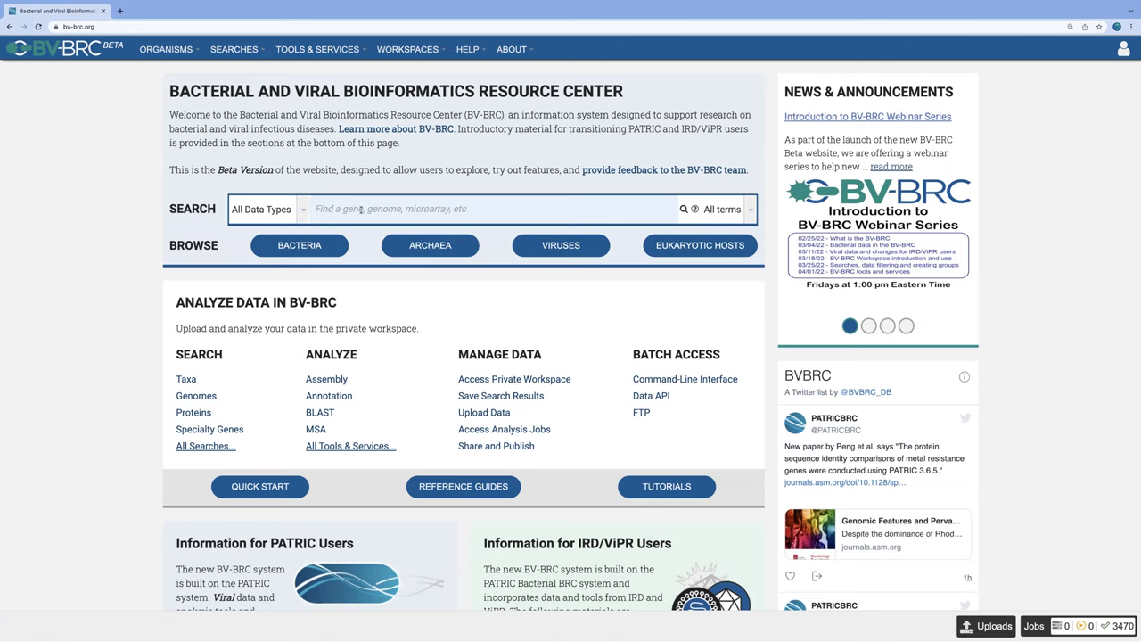
pyautogui.click(302, 208)
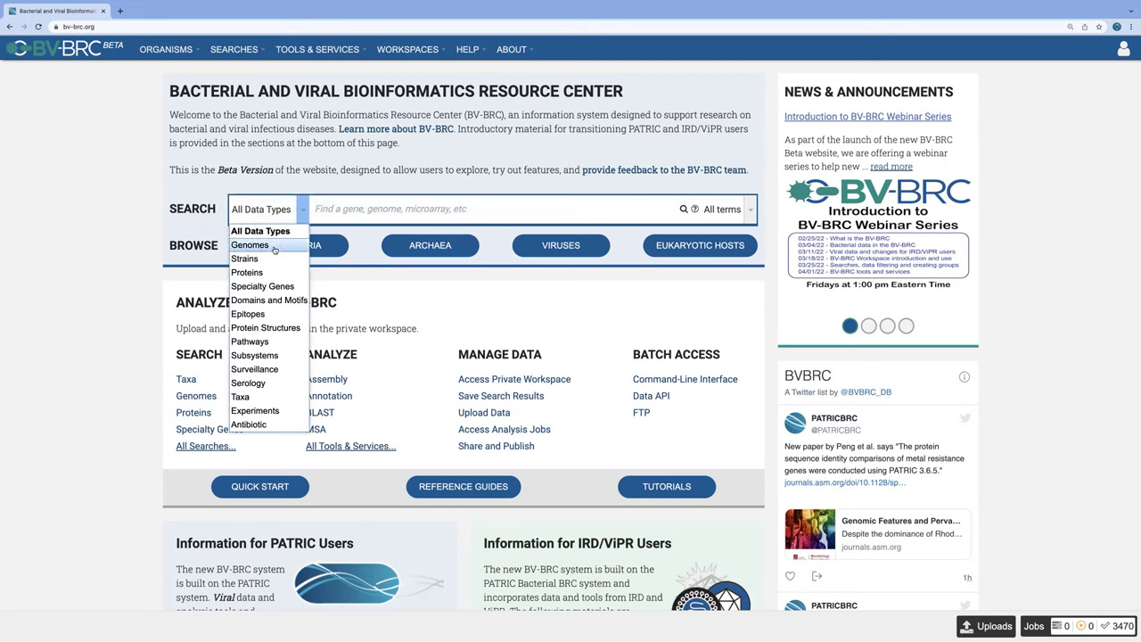
pyautogui.click(750, 209)
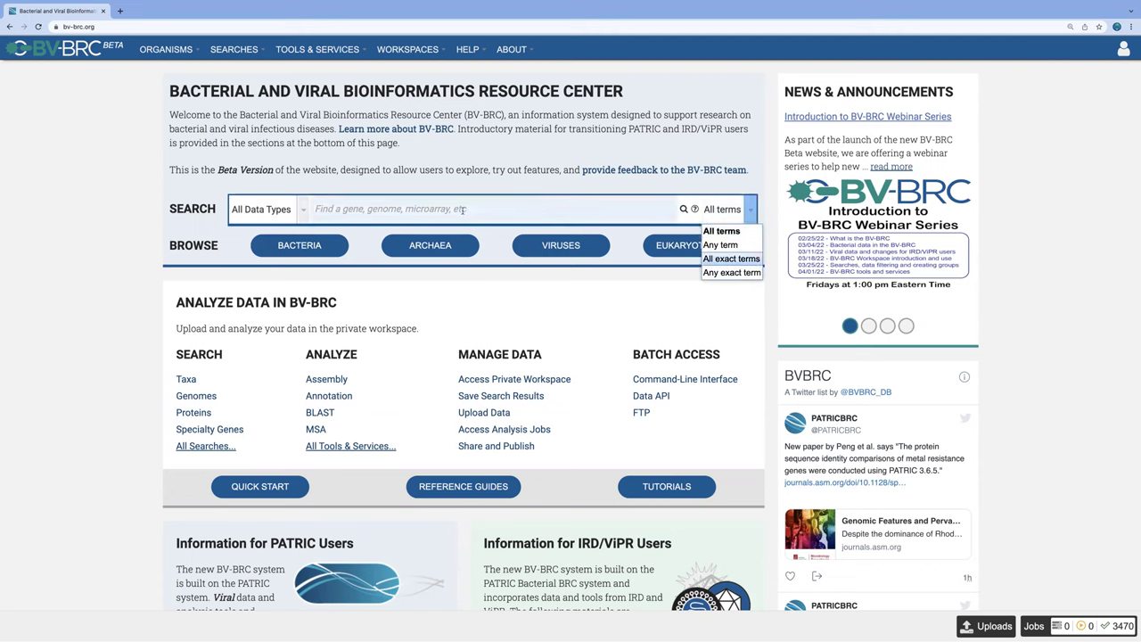
pyautogui.click(305, 210)
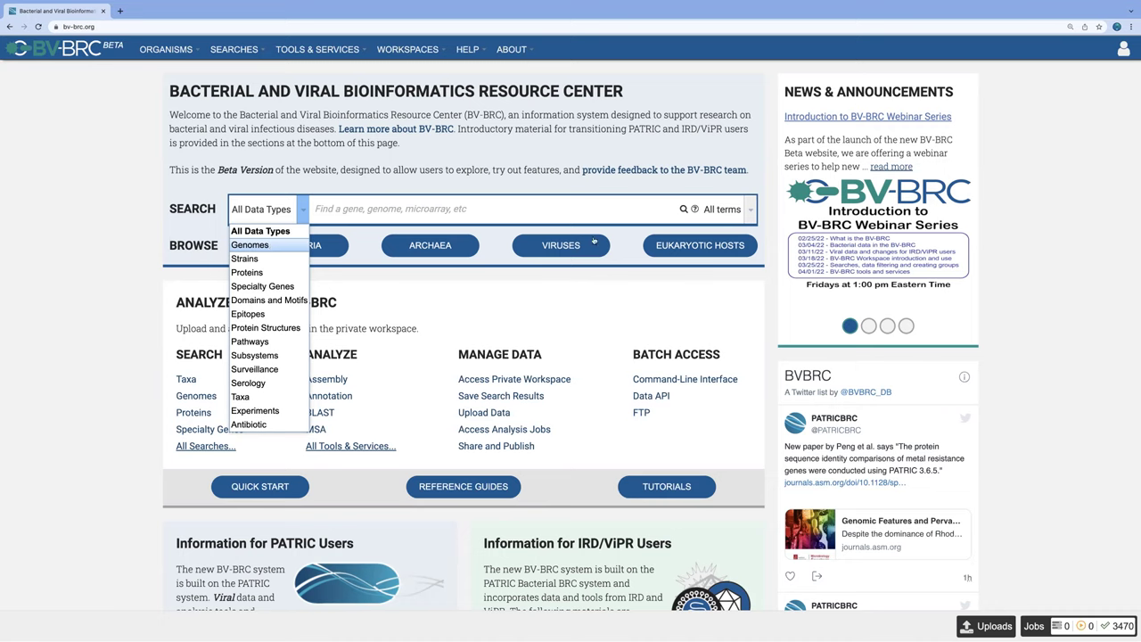
# Step: Dismiss the data type list without choosing an option
pyautogui.click(531, 11)
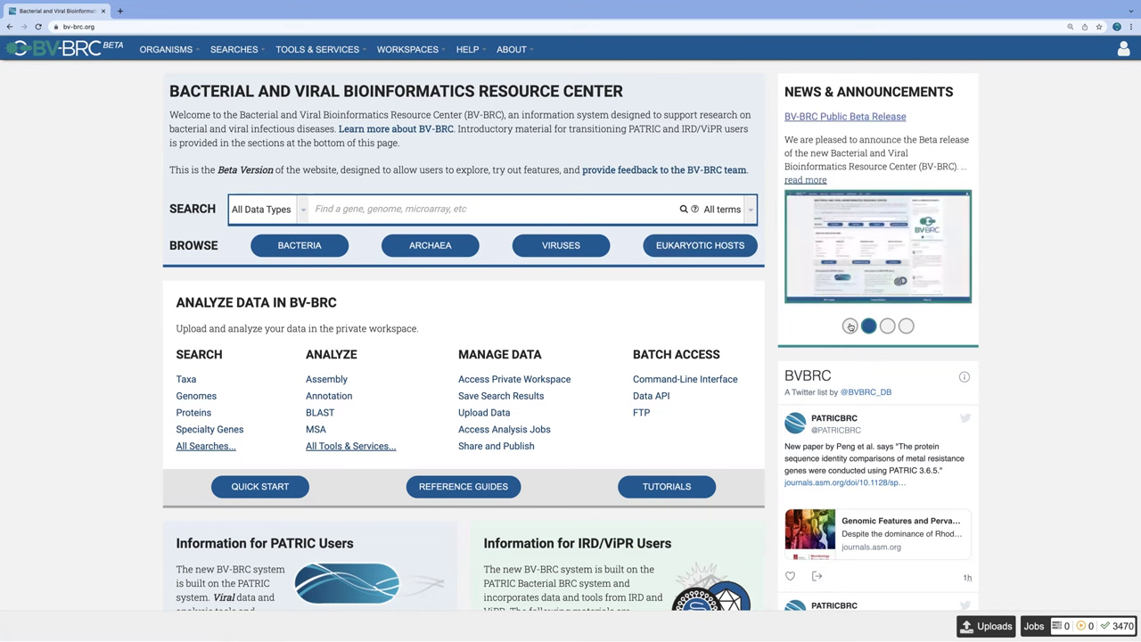
# Step: Switch the news panel back to the 'Introduction to BV-BRC Webinar Series' announcement
pyautogui.click(850, 326)
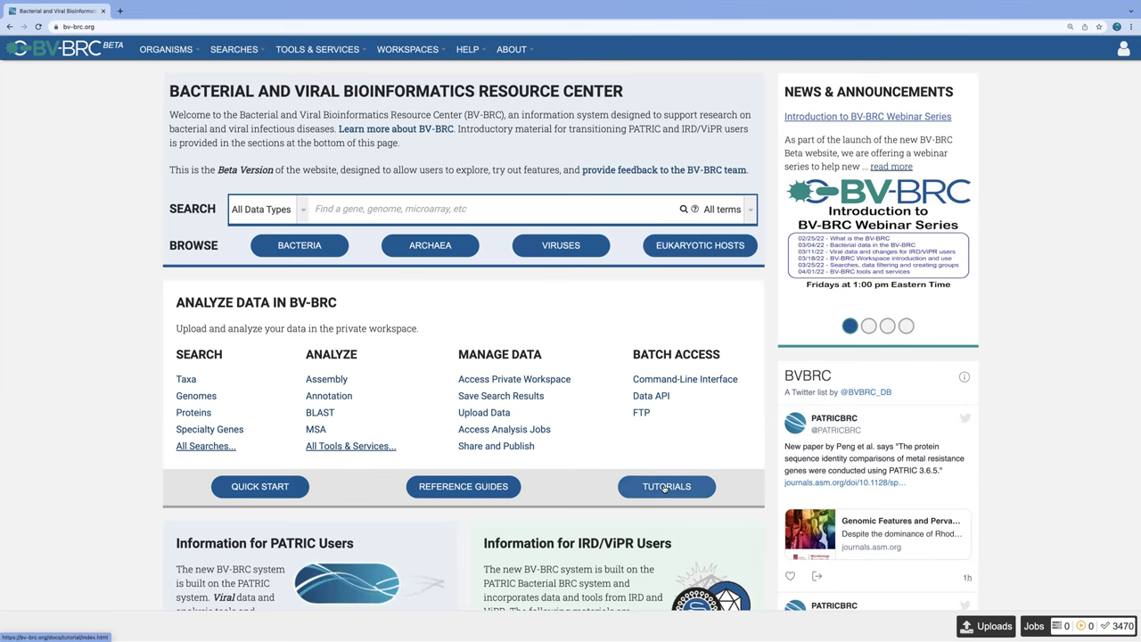
# Step: Scroll down the home page to the PATRIC and IRD/ViPR user information boxes
pyautogui.scroll(-2, 571, 356)
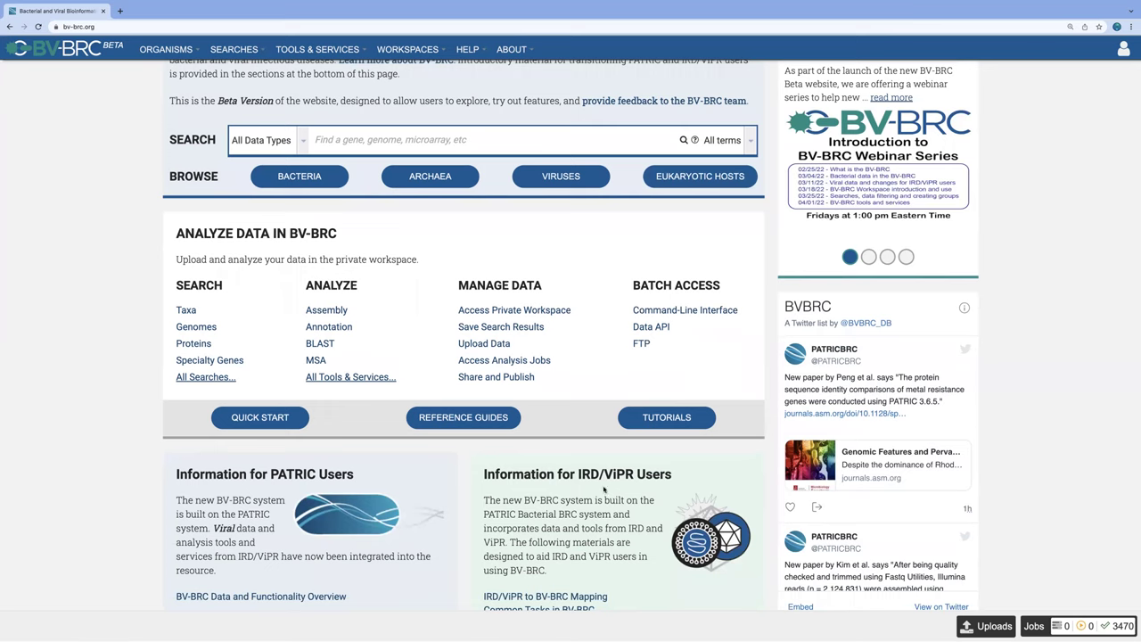
pyautogui.scroll(-1, 604, 489)
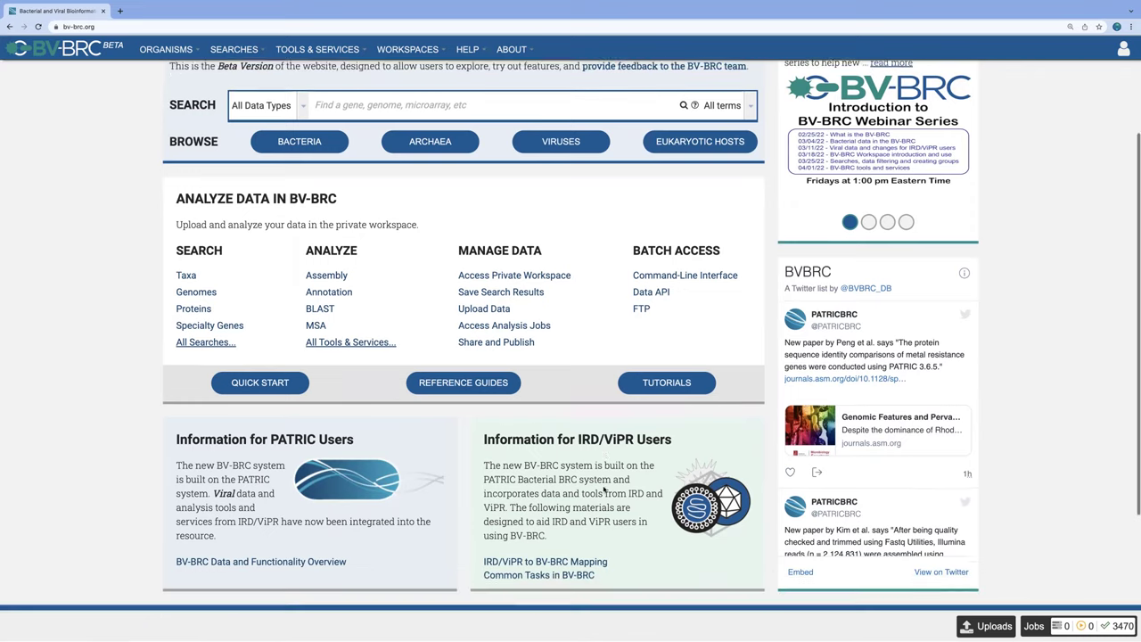
pyautogui.scroll(1, 604, 489)
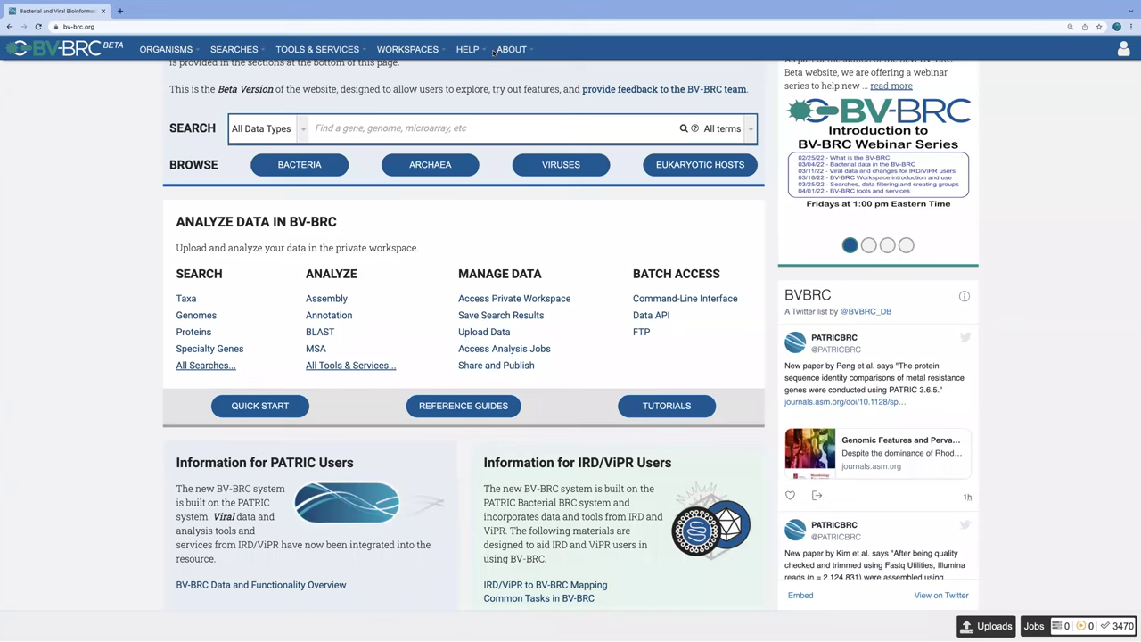
pyautogui.click(195, 51)
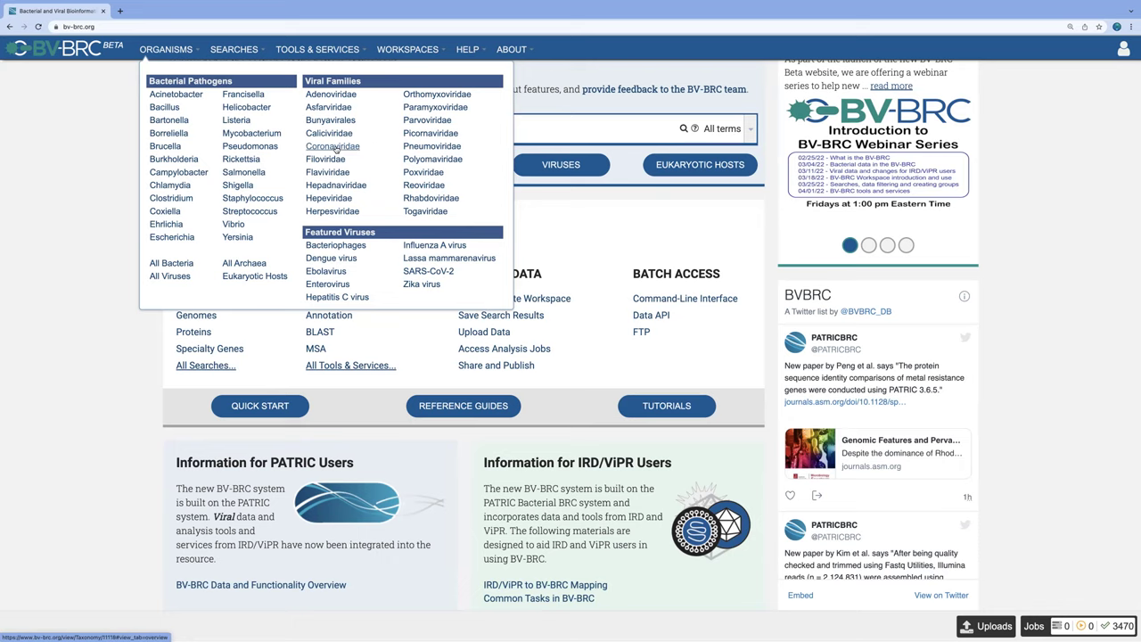
pyautogui.click(335, 148)
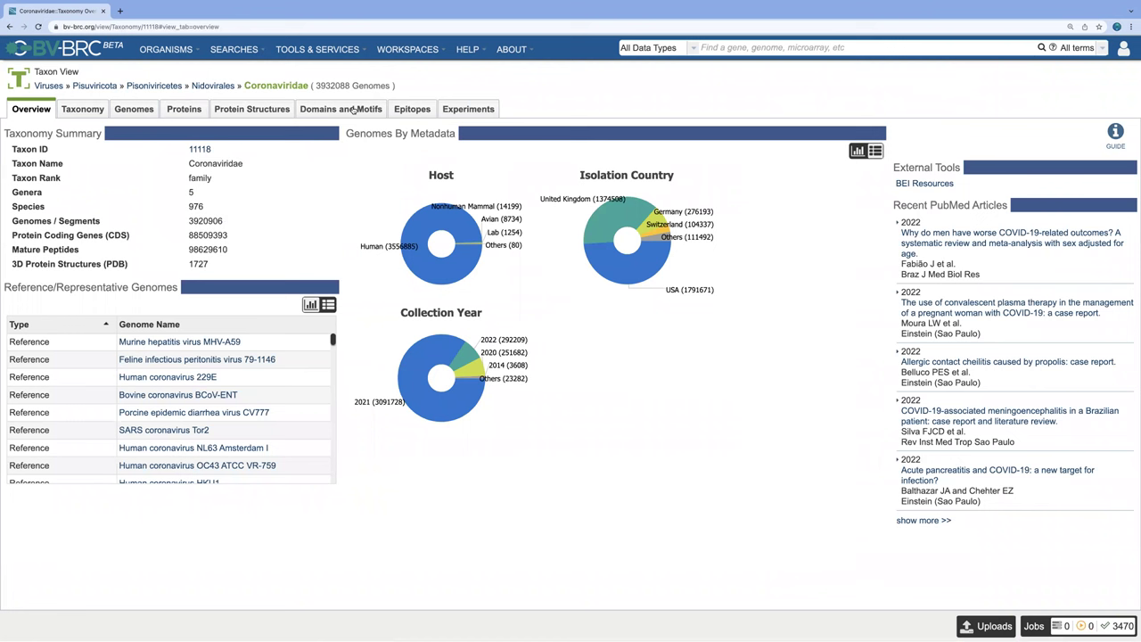
pyautogui.click(78, 52)
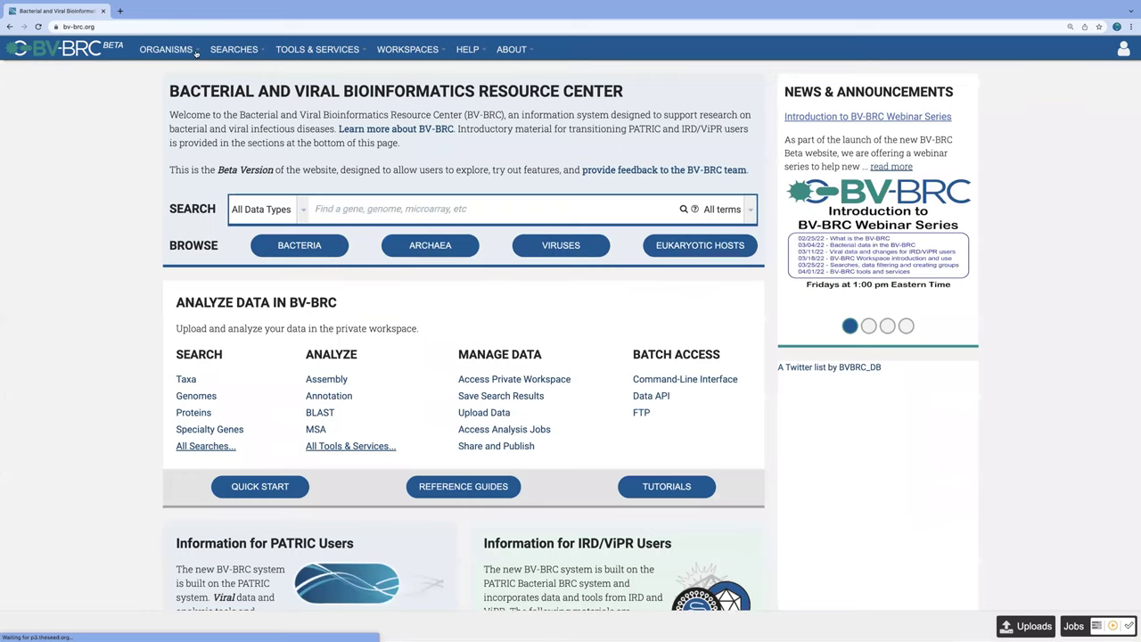
# Step: Browse the ORGANISMS list, then the SEARCHES list of search types
pyautogui.click(197, 52)
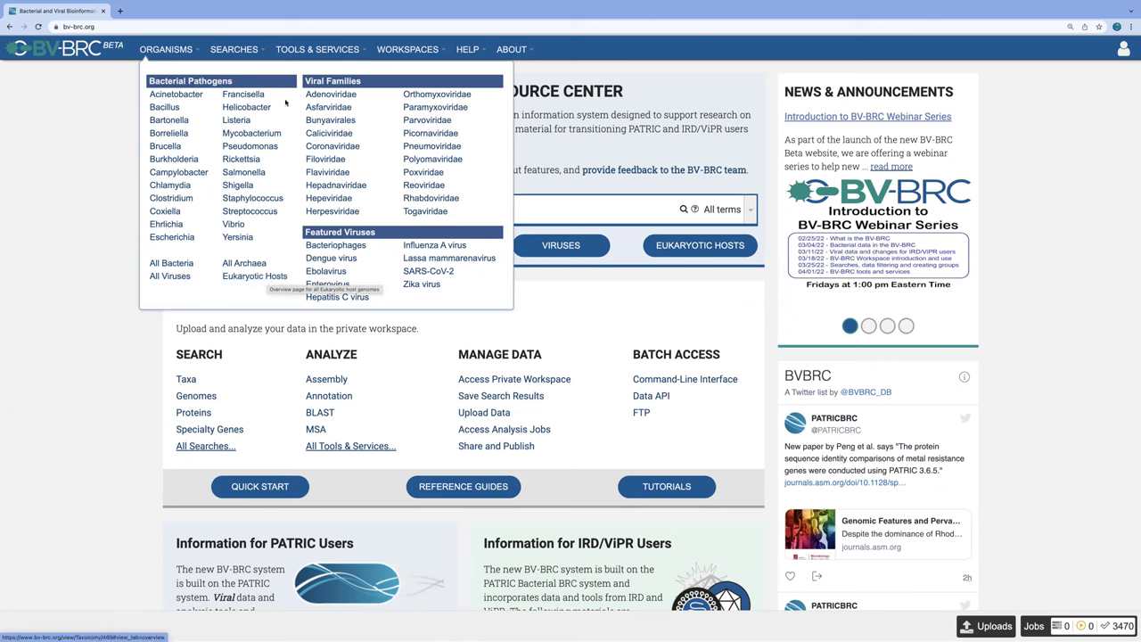
pyautogui.click(252, 51)
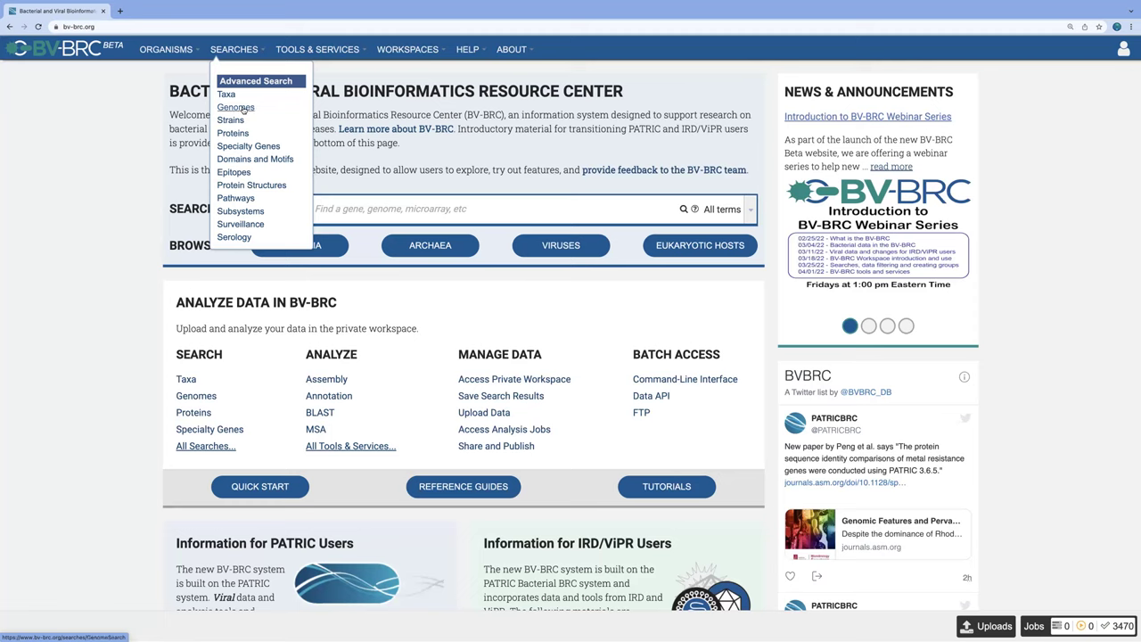
# Step: Open the advanced Genome Search form and step through its fields from Keyword to Genome Length
pyautogui.click(244, 107)
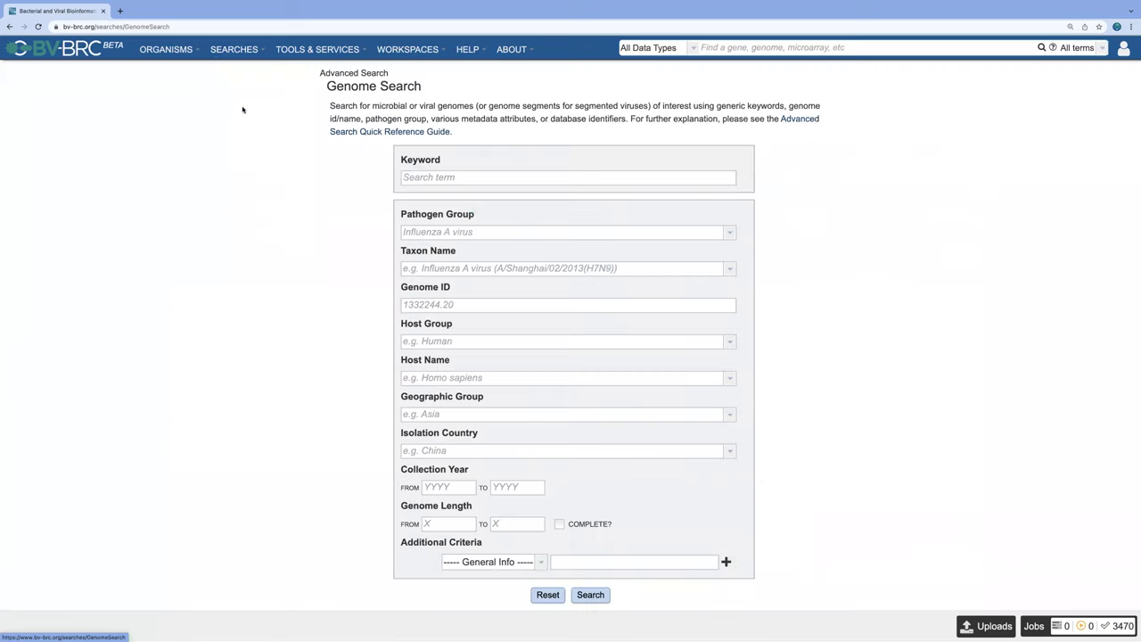
pyautogui.click(424, 176)
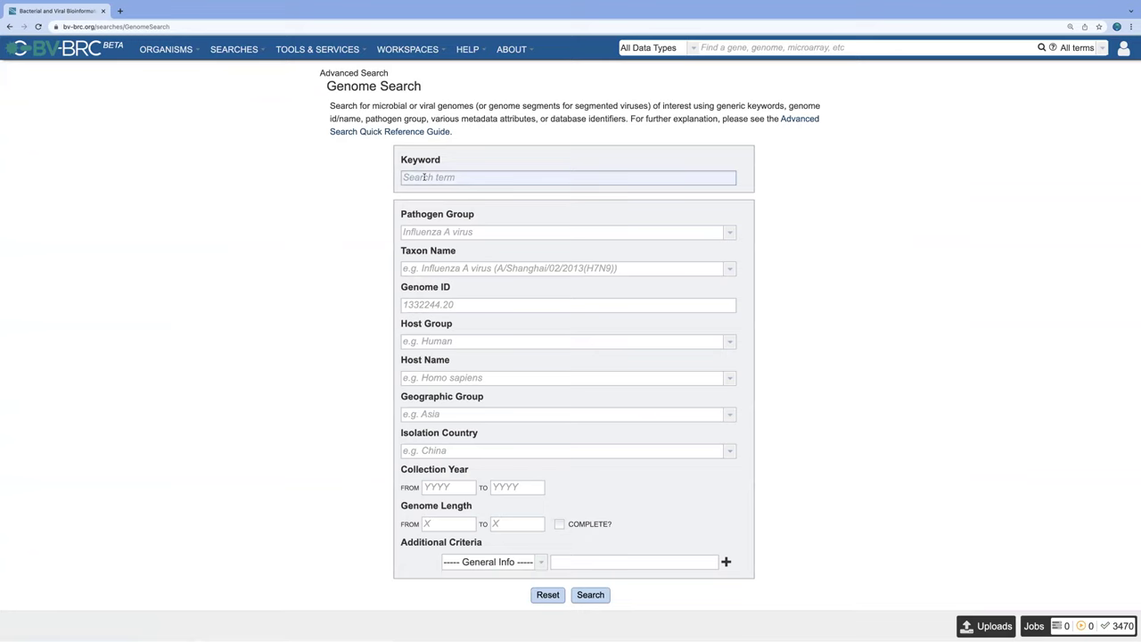
pyautogui.scroll(-1, 446, 214)
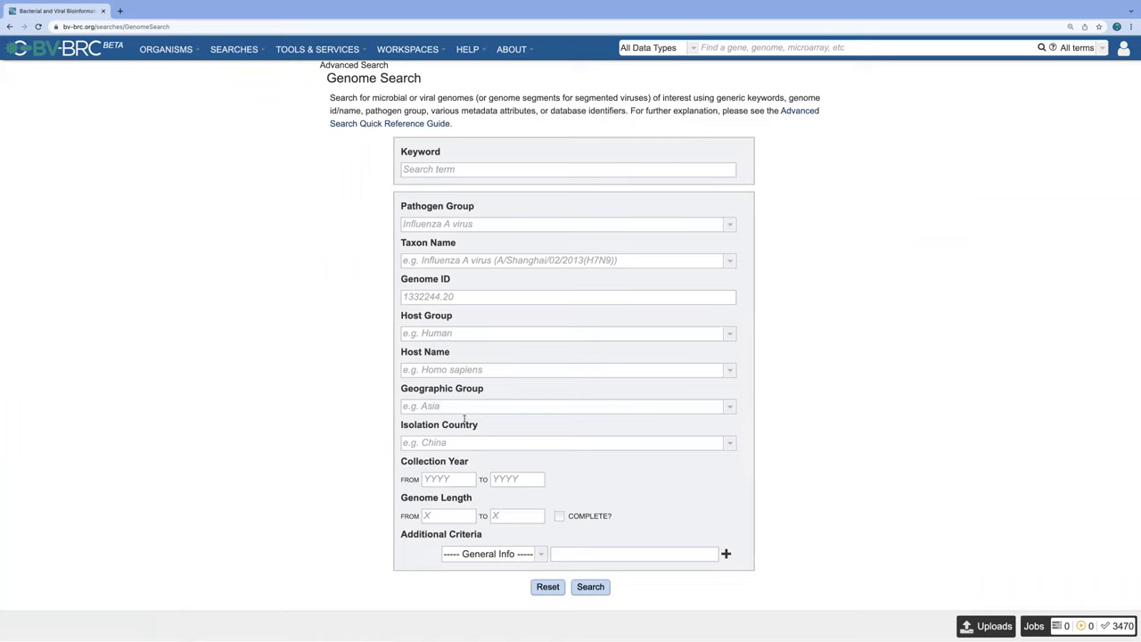
pyautogui.press('Tab')
pyautogui.press('Tab')
pyautogui.press('Tab')
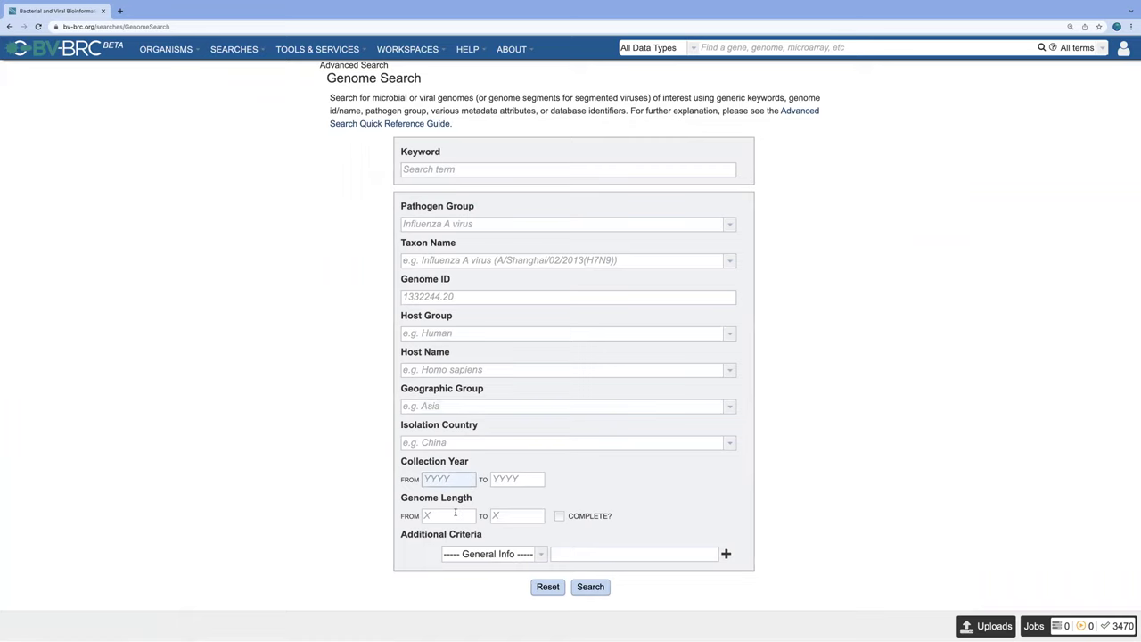
pyautogui.click(570, 504)
# Step: Look at the additional criteria list, close it unused, and return to the BV-BRC home page
pyautogui.click(541, 555)
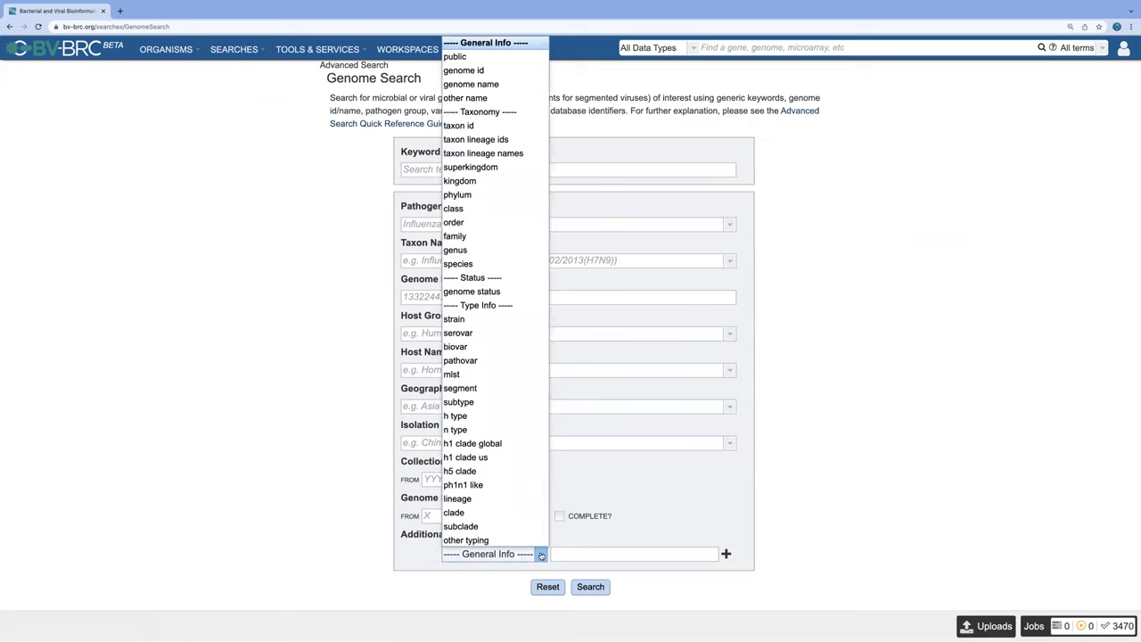
pyautogui.click(664, 491)
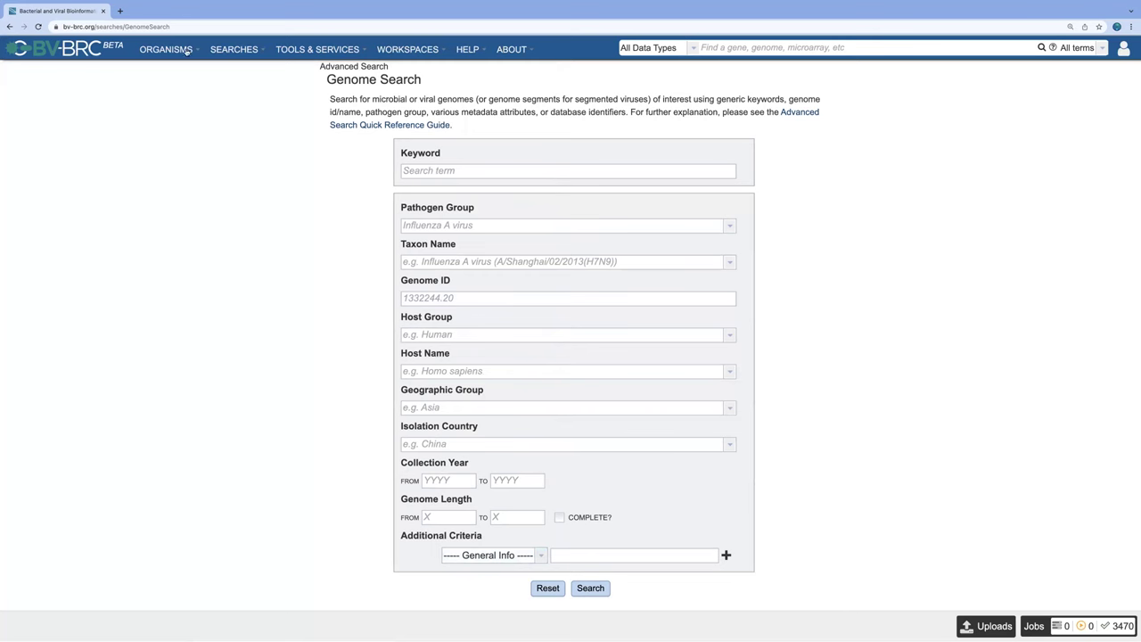
pyautogui.click(73, 51)
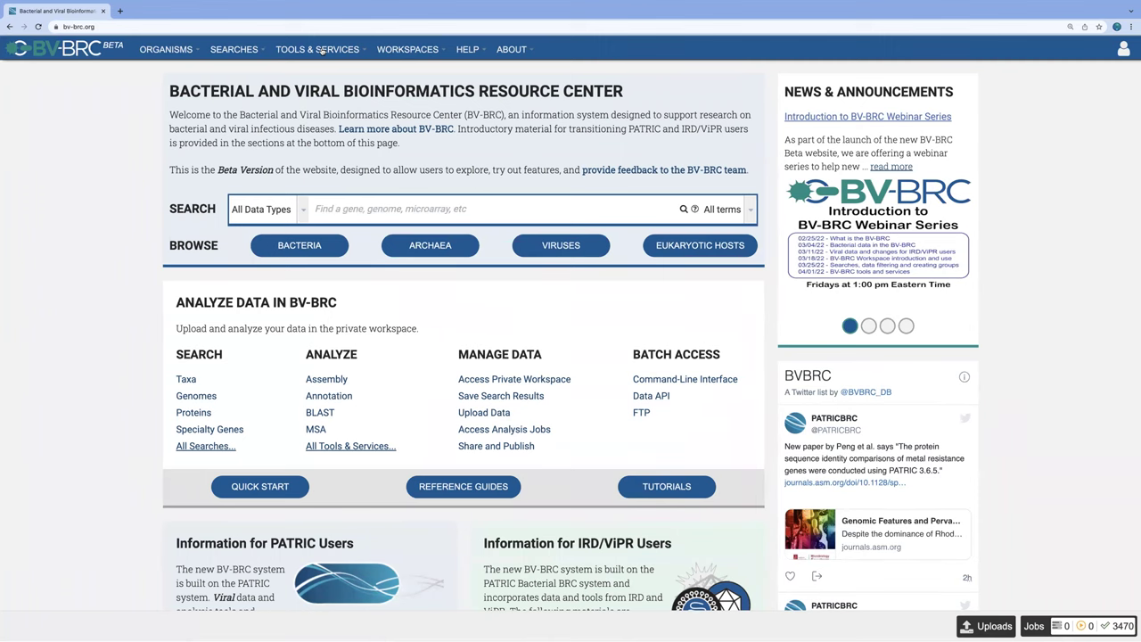
# Step: Open the Genome Assembly service form via Assembly (B) in TOOLS & SERVICES
pyautogui.click(321, 51)
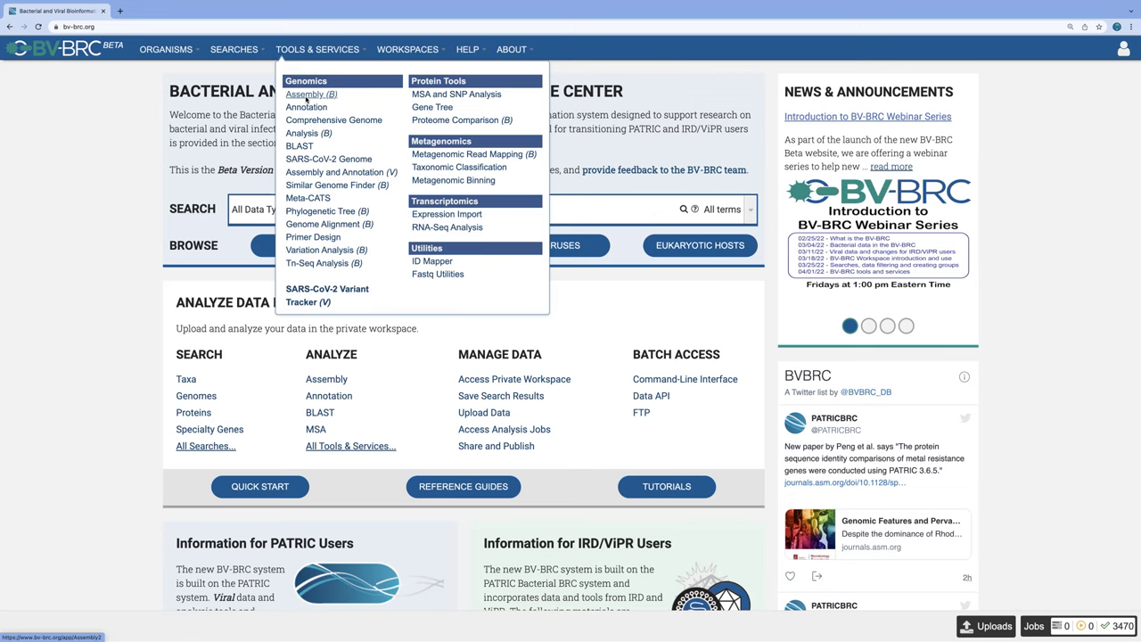
pyautogui.click(306, 95)
# Step: Review the Assembly Strategy options and leave it set to Auto
pyautogui.click(529, 477)
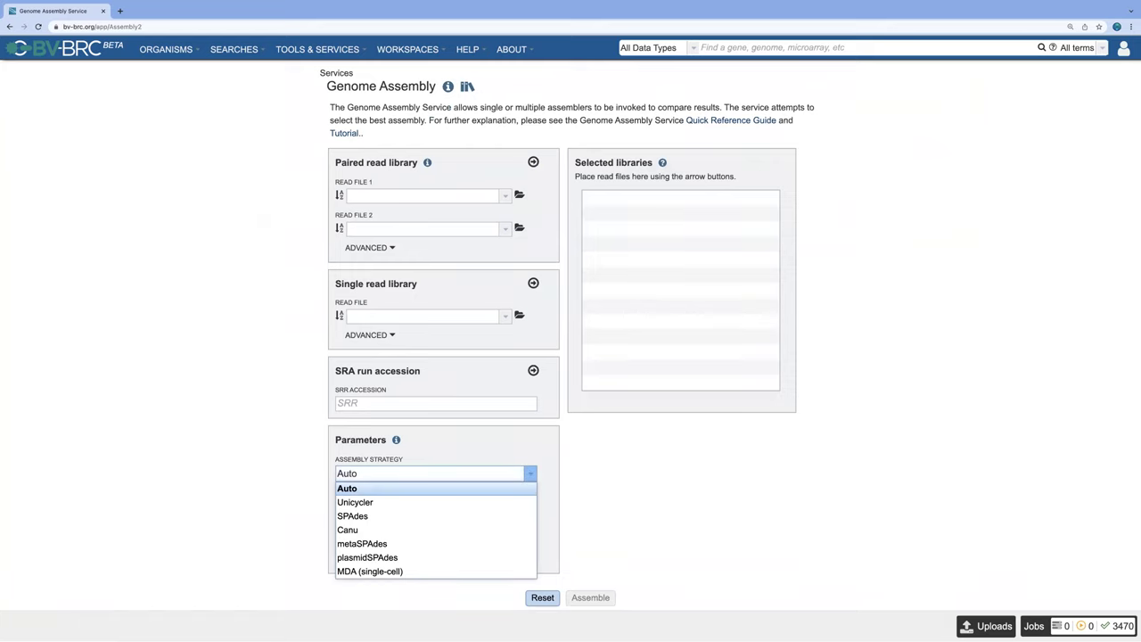
pyautogui.press('Escape')
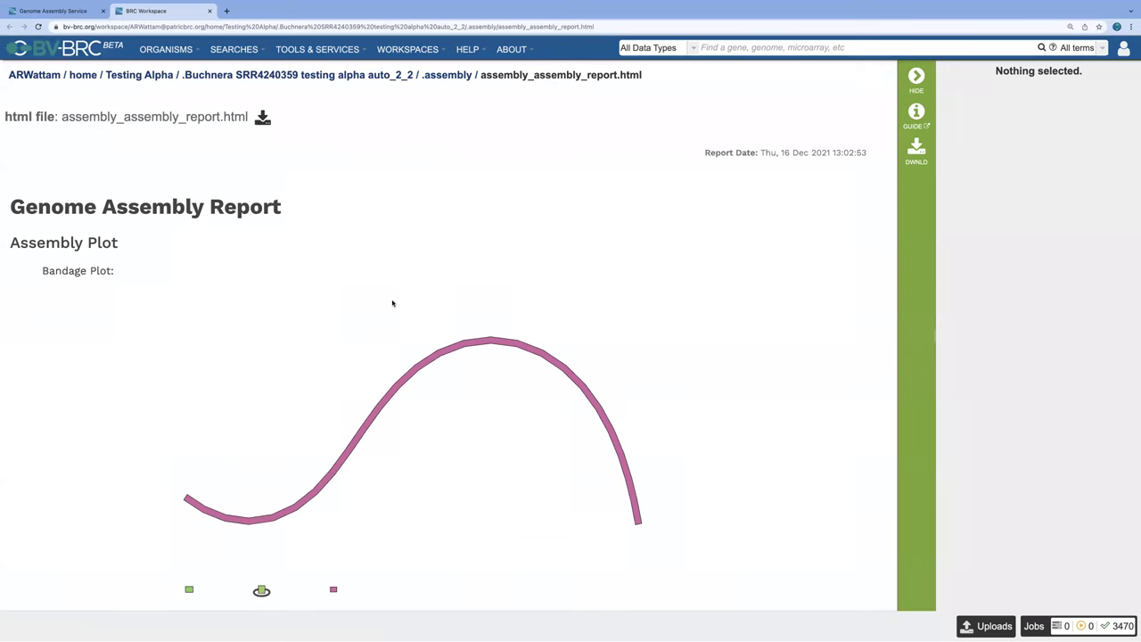
# Step: Scroll through the Genome Assembly Report's assembly plot and assembly process sections
pyautogui.scroll(-1, 393, 303)
pyautogui.scroll(-3, 392, 303)
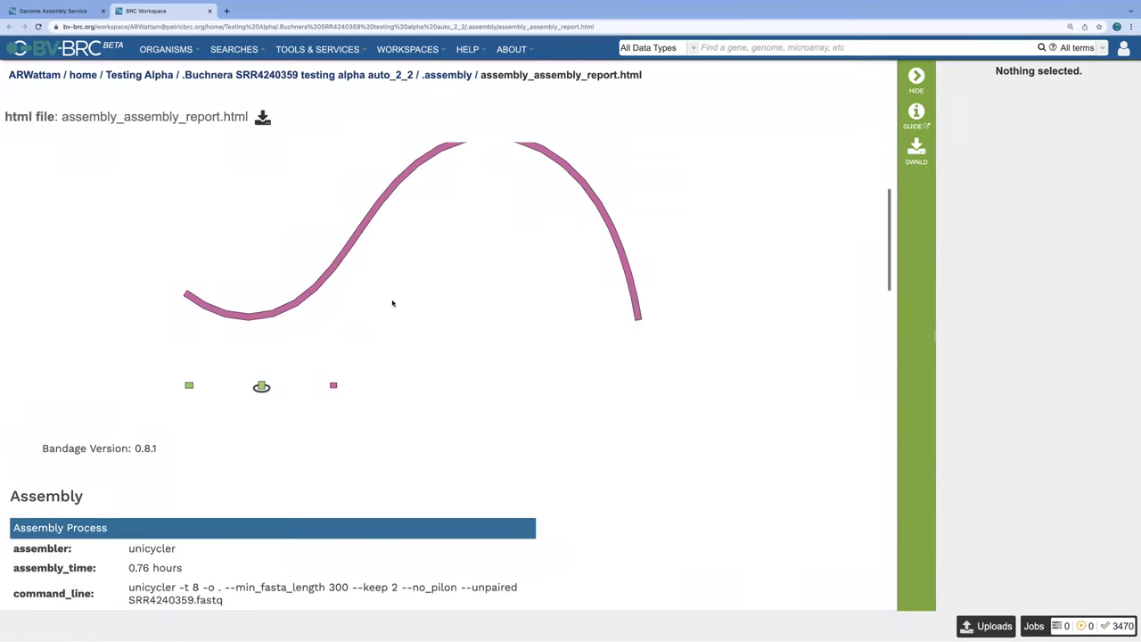
pyautogui.scroll(-1, 393, 304)
pyautogui.scroll(2, 392, 303)
pyautogui.scroll(-3, 393, 303)
pyautogui.scroll(-1, 391, 301)
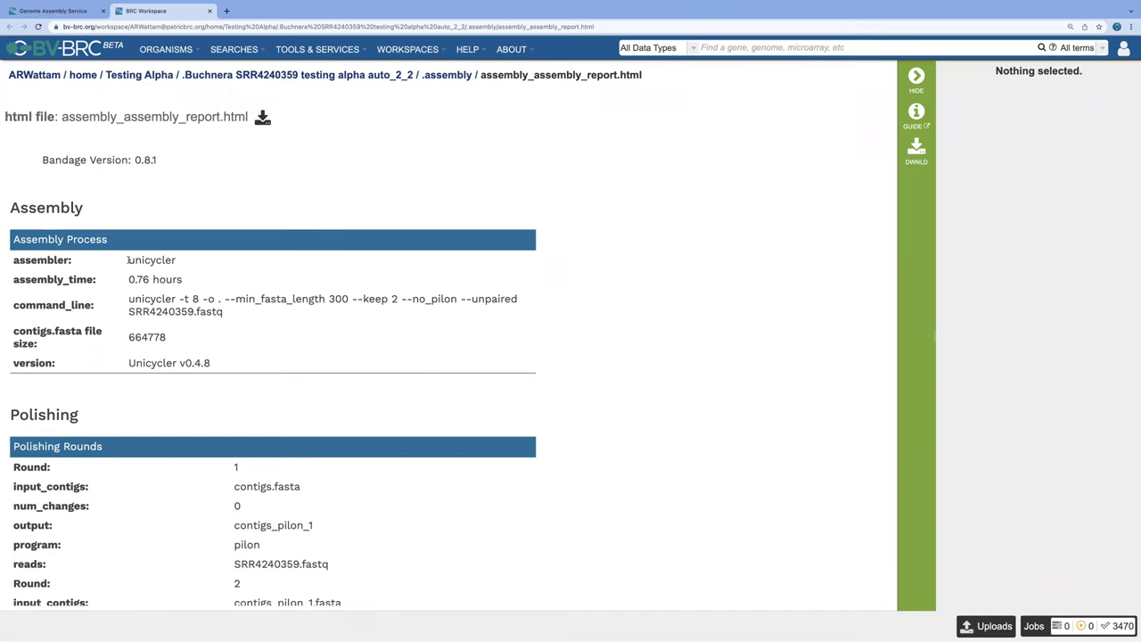
# Step: Highlight the assembler 'unicycler', read the polishing and contig filtering results, and open TOOLS & SERVICES
pyautogui.moveTo(127, 259); pyautogui.dragTo(185, 261)
pyautogui.scroll(-2, 366, 379)
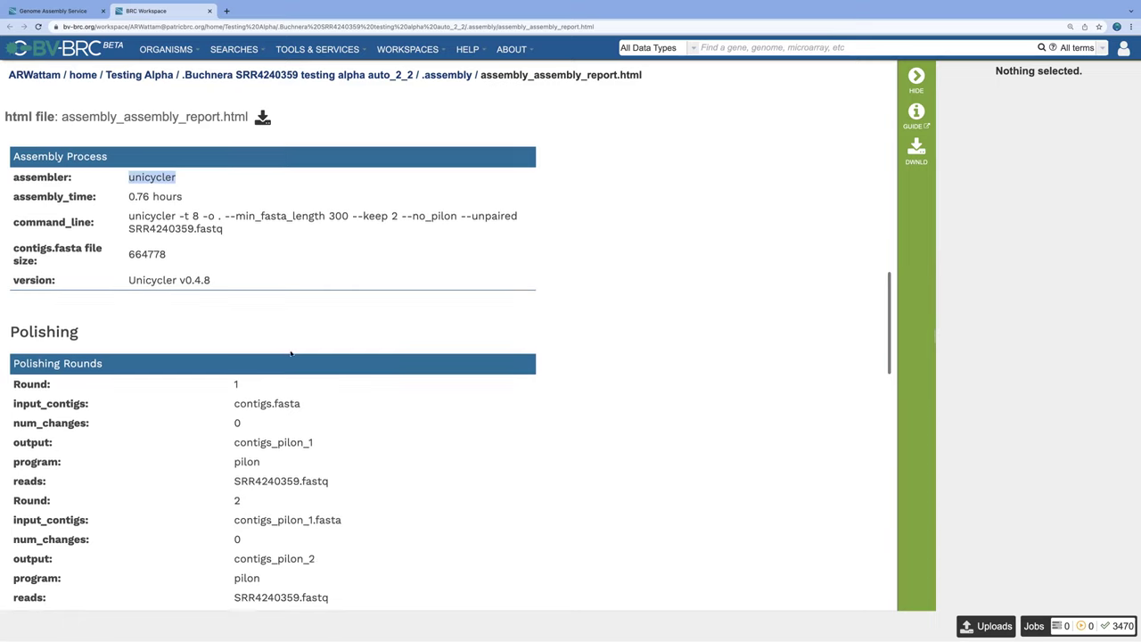
pyautogui.scroll(-2, 358, 489)
pyautogui.scroll(-5, 358, 490)
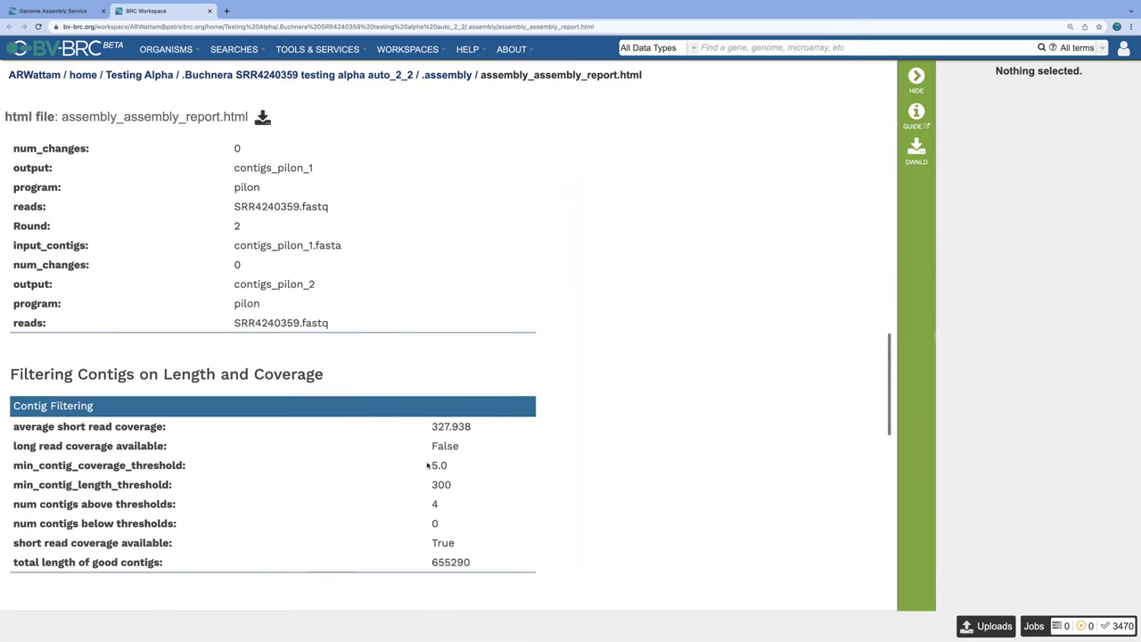
pyautogui.scroll(6, 344, 373)
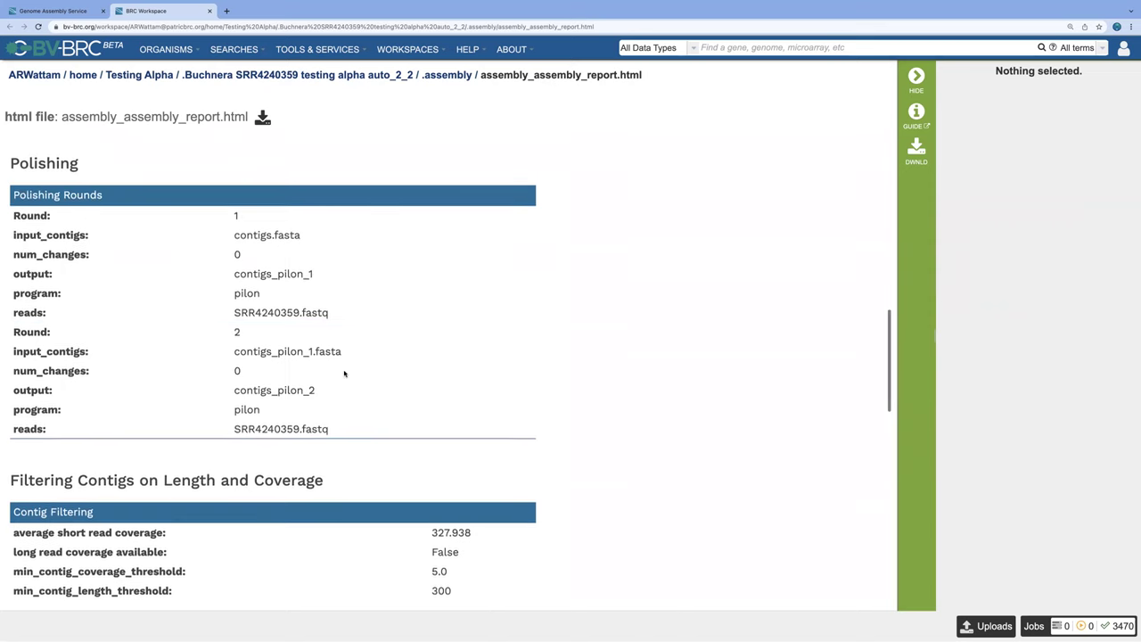
pyautogui.scroll(7, 344, 373)
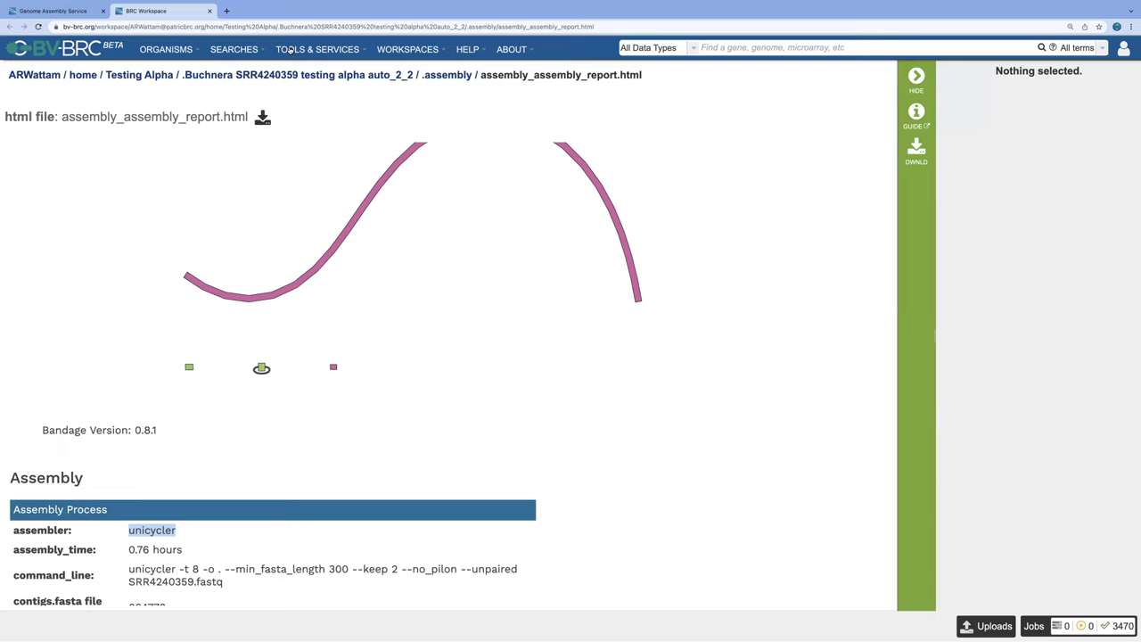
pyautogui.click(291, 50)
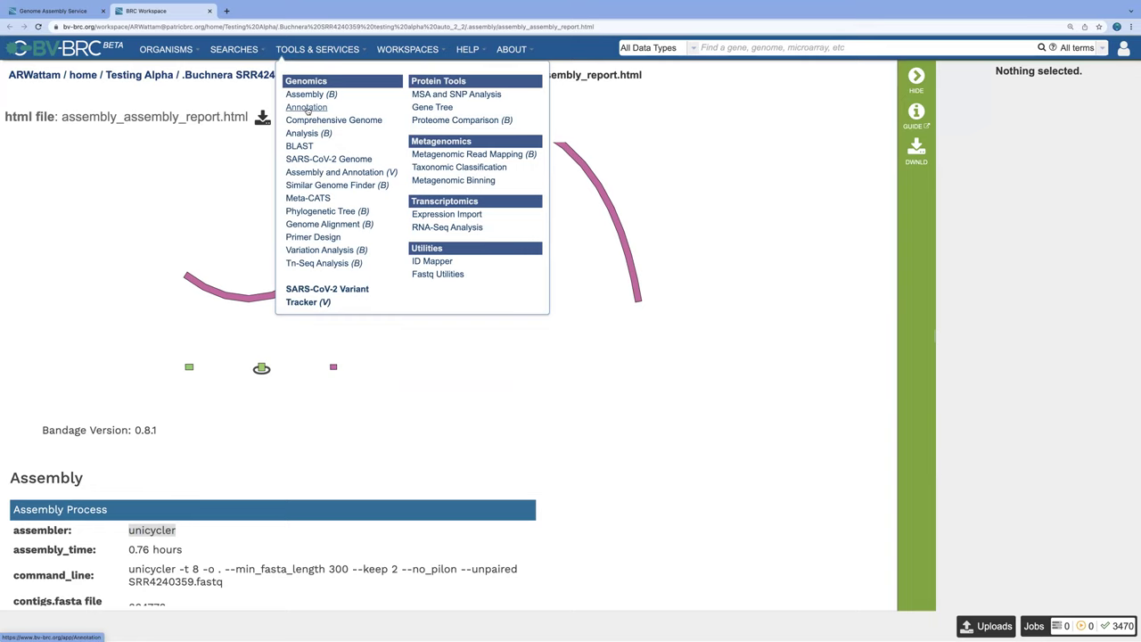
# Step: Open the Genome Annotation service and review its Annotation Recipe choices without changing them
pyautogui.click(307, 108)
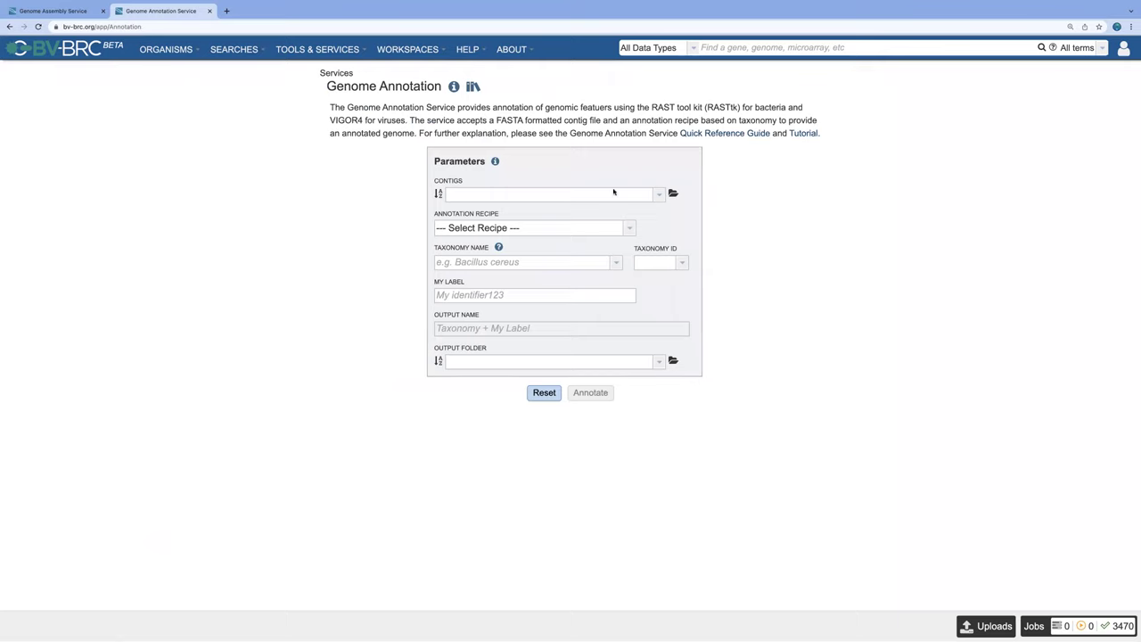
pyautogui.click(630, 228)
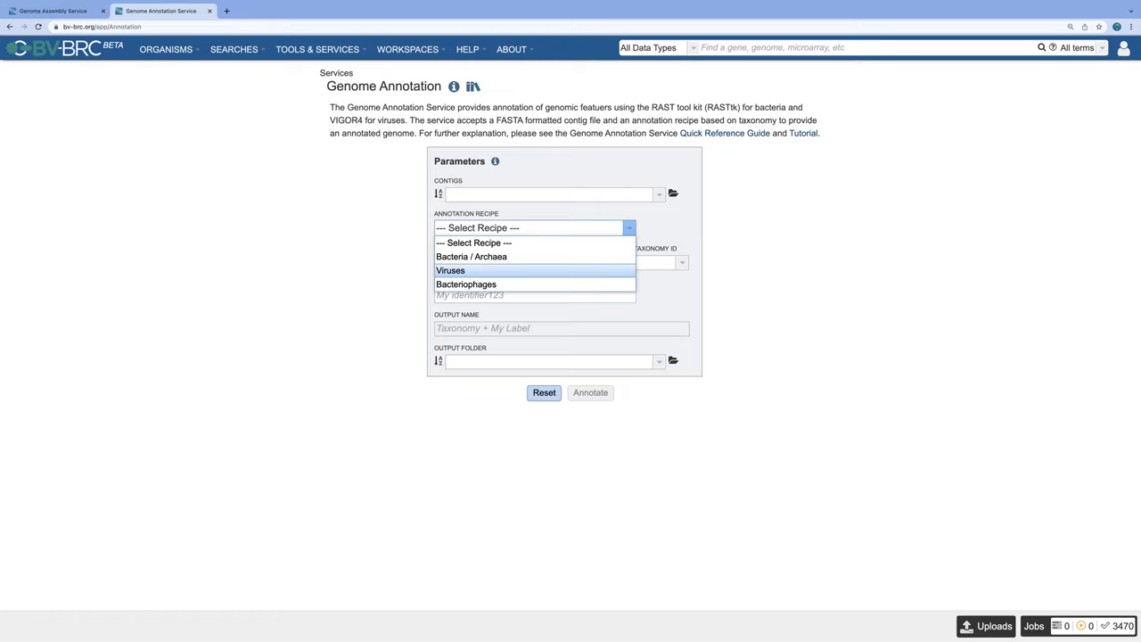
pyautogui.press('Escape')
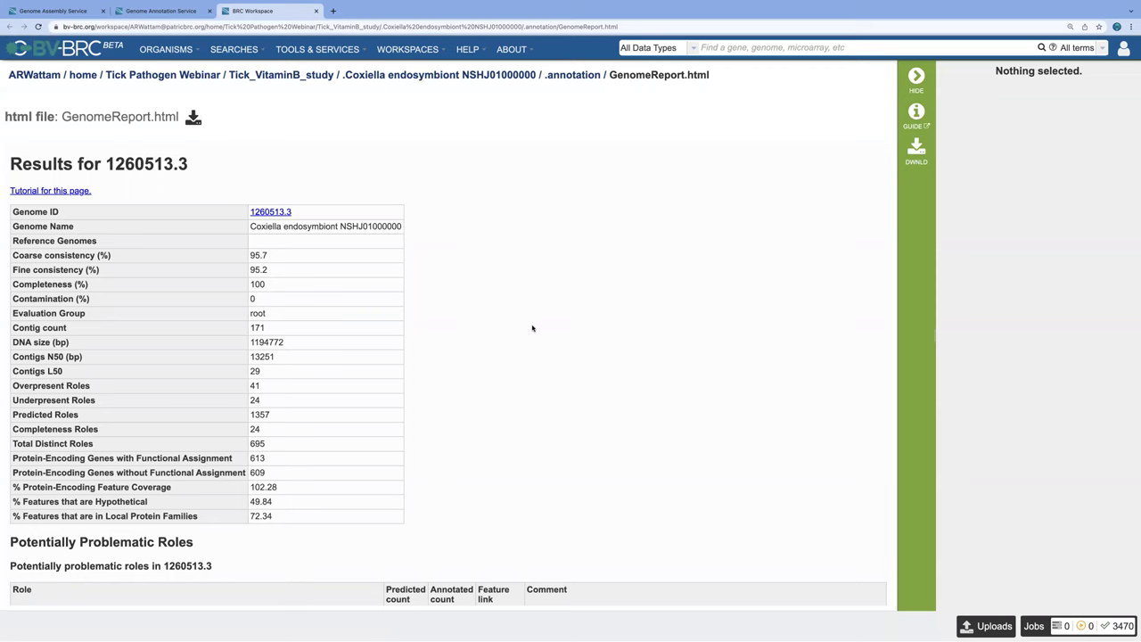
pyautogui.scroll(-1, 532, 328)
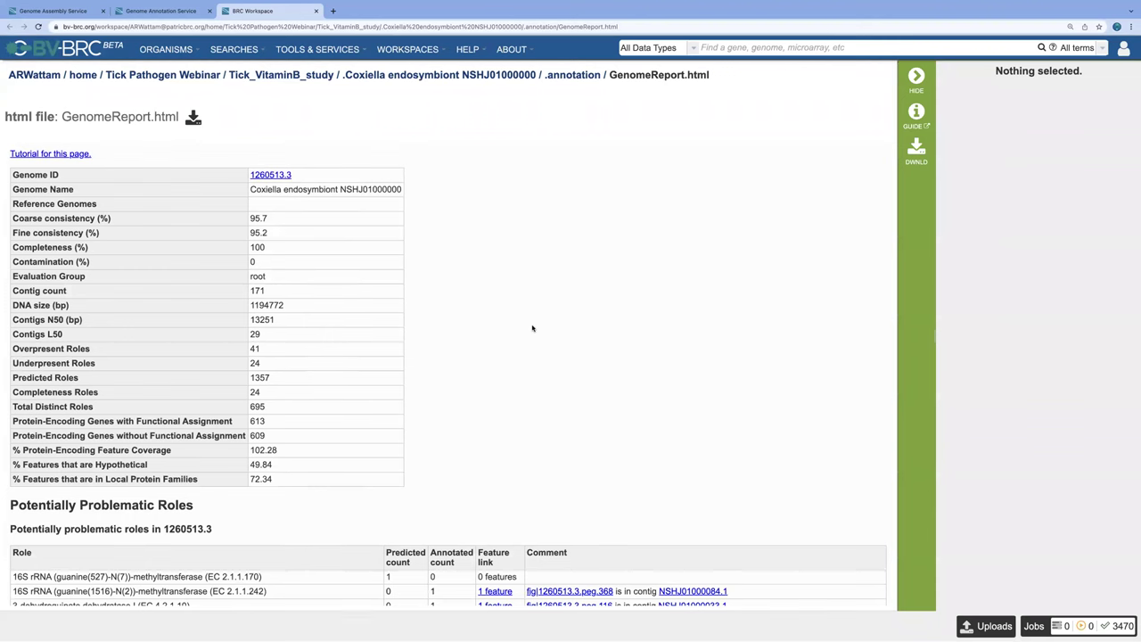
pyautogui.scroll(1, 533, 328)
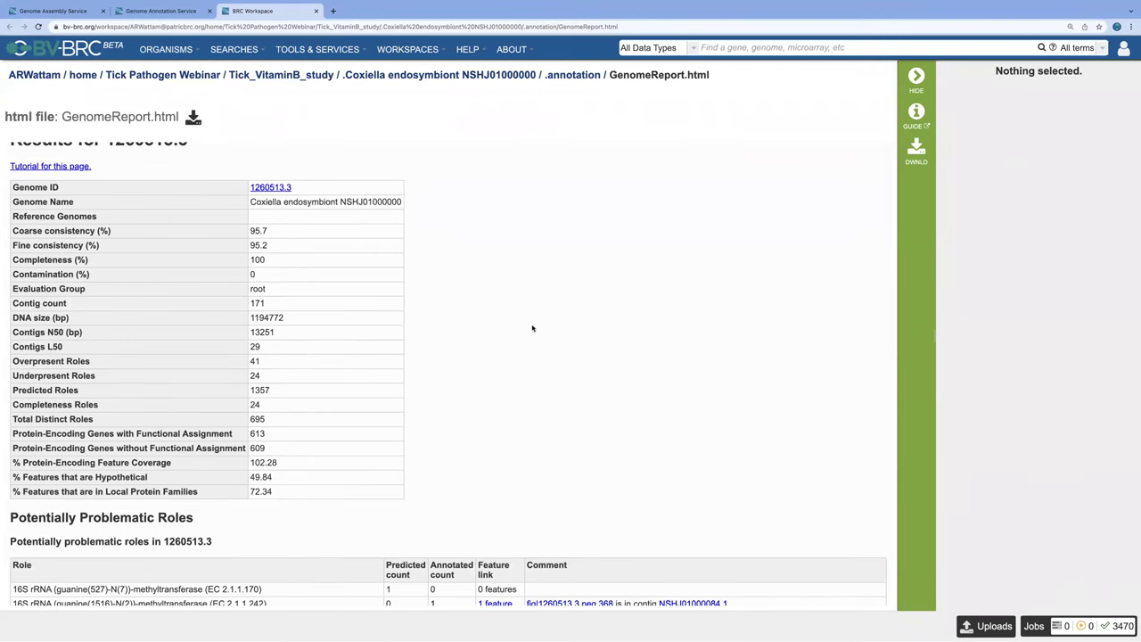
pyautogui.scroll(-1, 533, 328)
pyautogui.scroll(-1, 532, 328)
pyautogui.scroll(2, 532, 328)
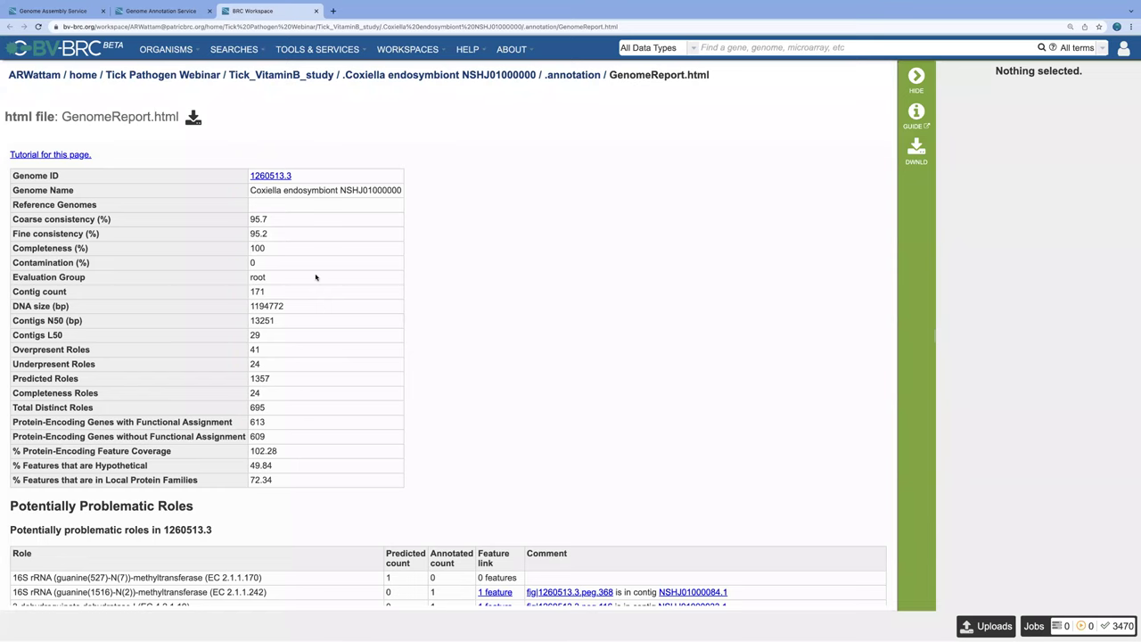
pyautogui.scroll(-1, 314, 309)
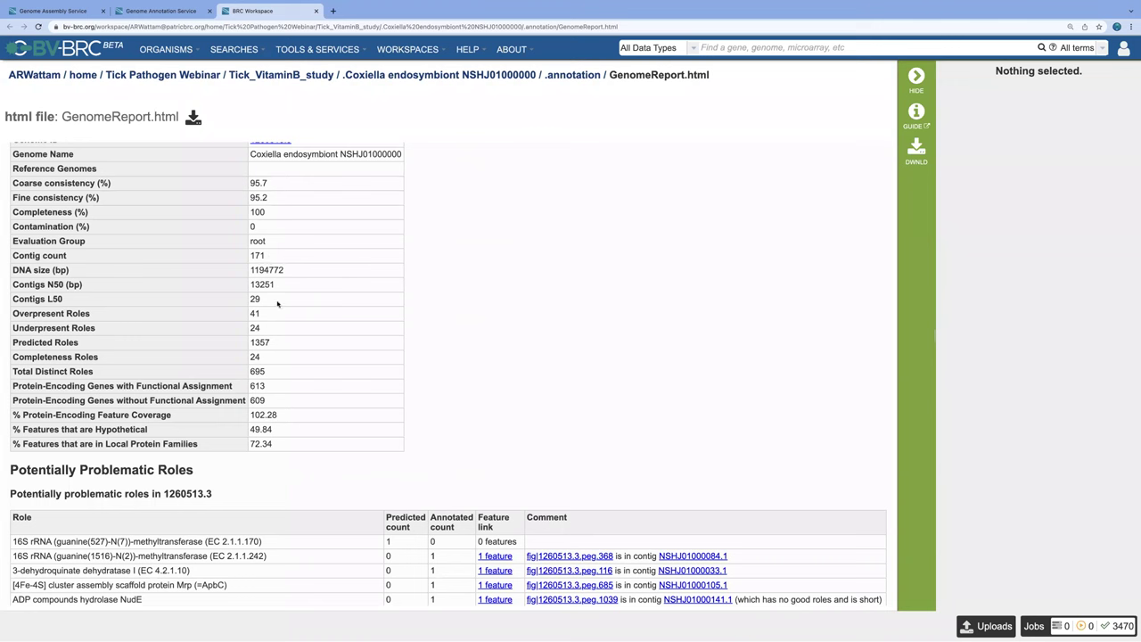
pyautogui.scroll(-1, 333, 295)
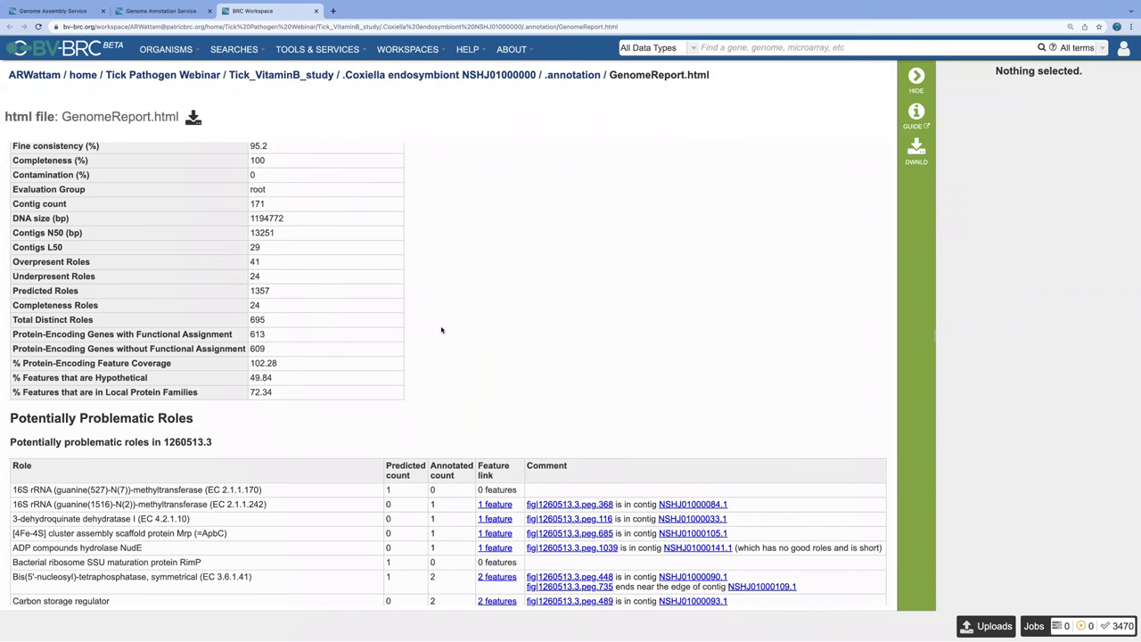
pyautogui.scroll(-2, 483, 317)
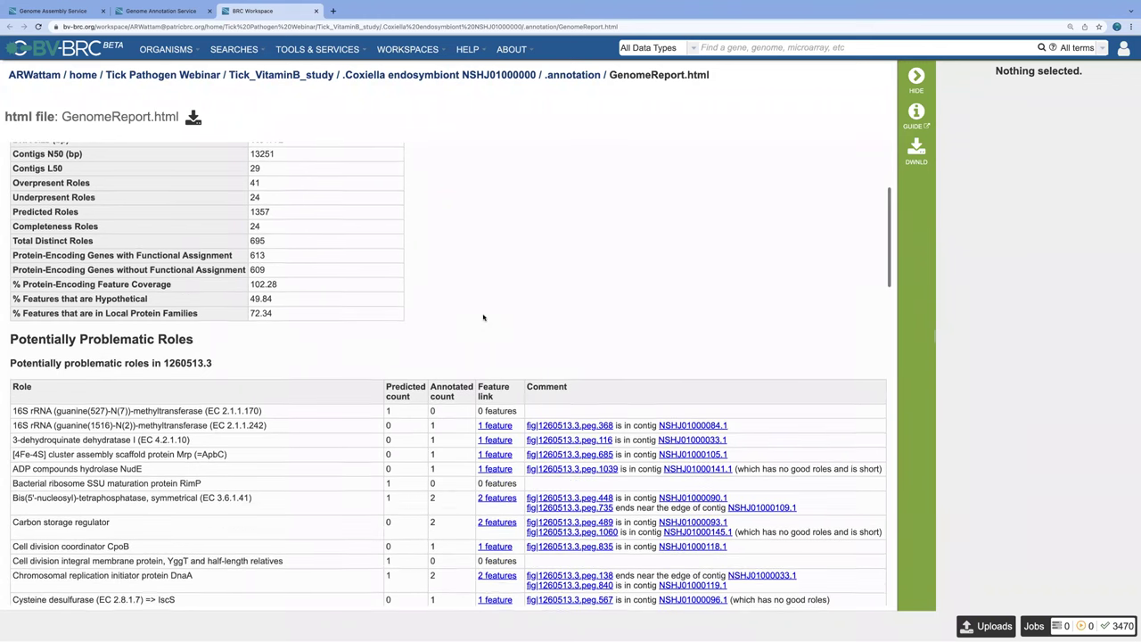
pyautogui.scroll(-2, 483, 317)
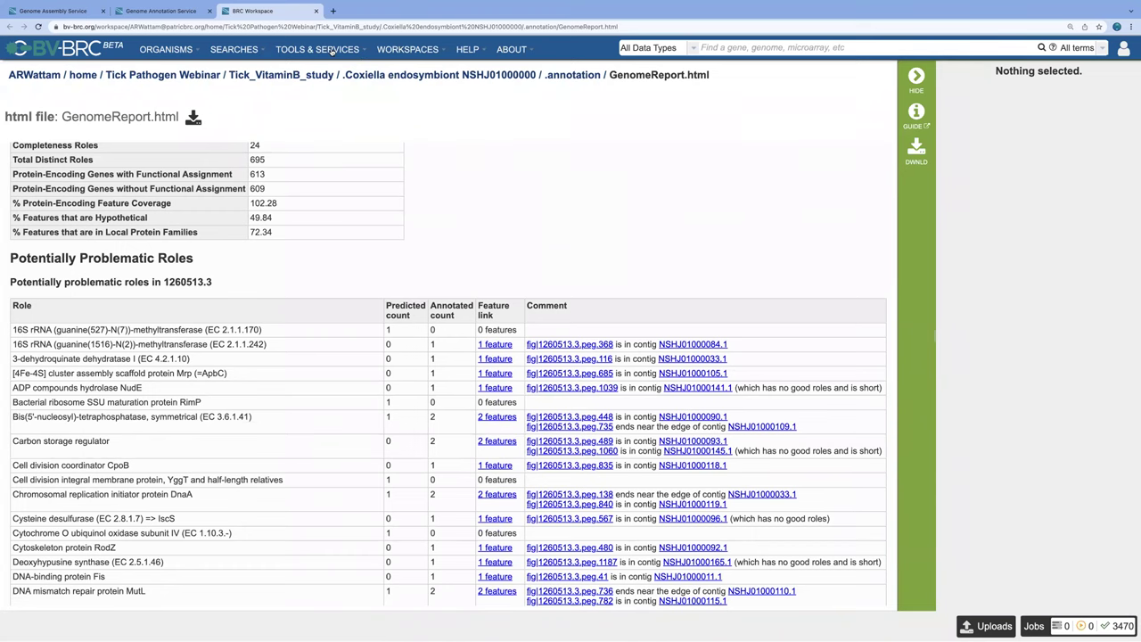
# Step: Open the Comprehensive Genome Analysis service from the TOOLS & SERVICES list
pyautogui.click(331, 51)
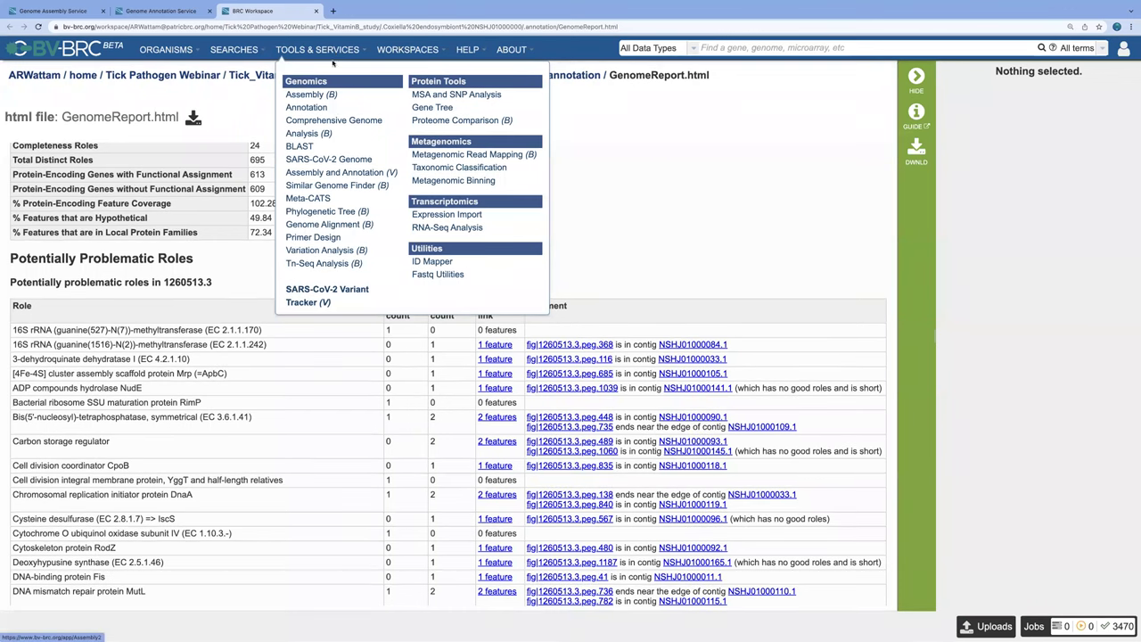
pyautogui.click(335, 119)
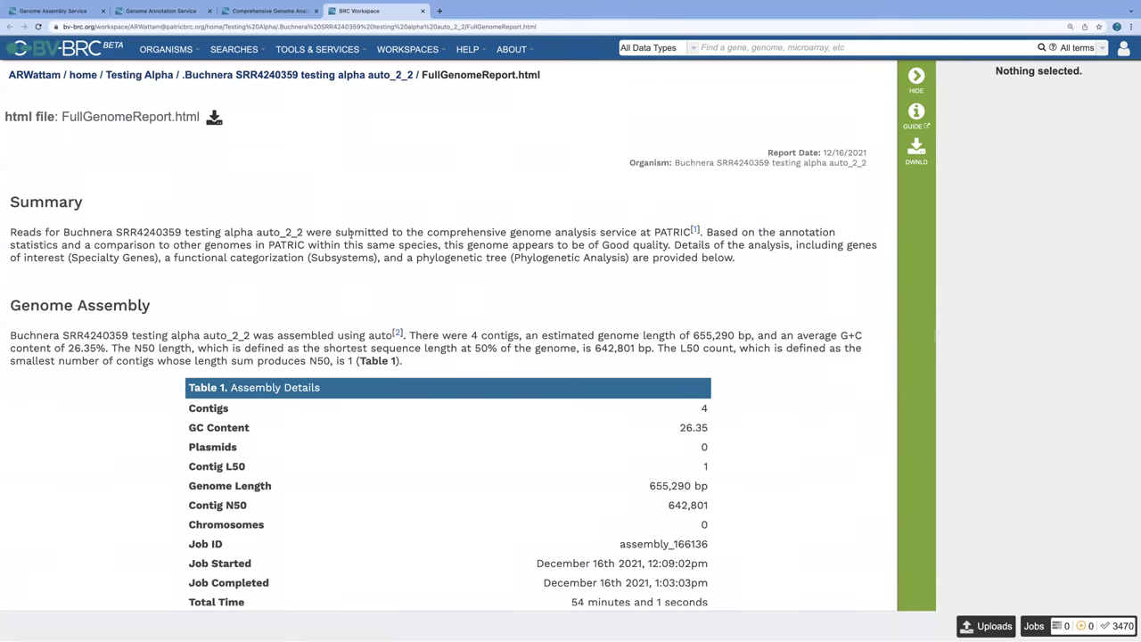
# Step: Scroll the Buchnera report through Tables 2–4 and Figures 1–2 to the Antimicrobial Resistance Genes table
pyautogui.scroll(-1, 351, 238)
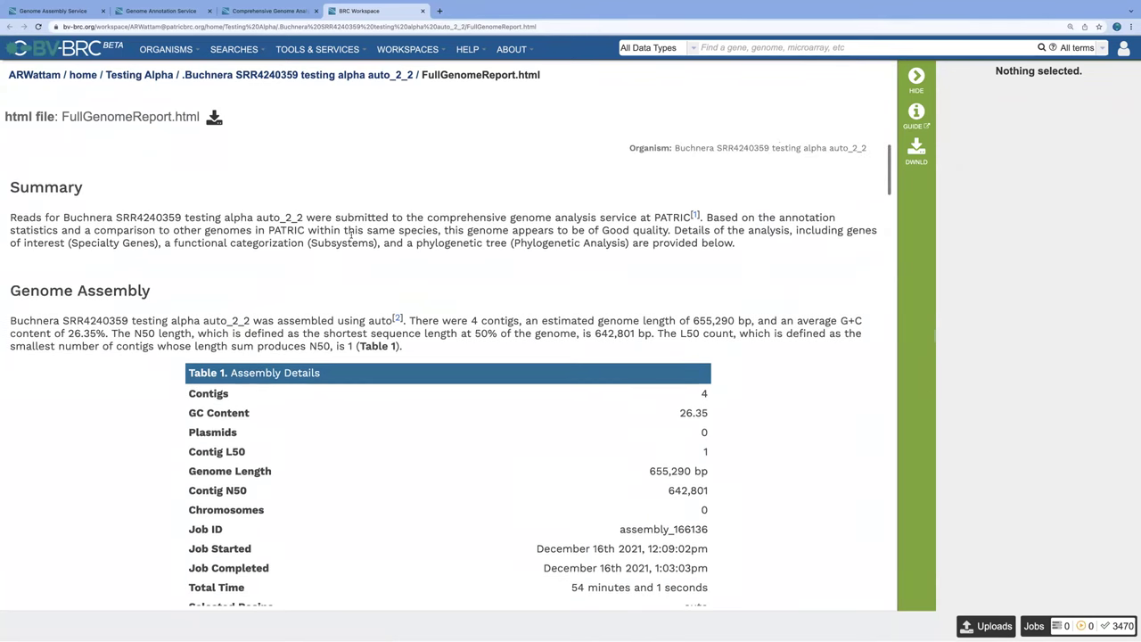
pyautogui.scroll(-2, 351, 237)
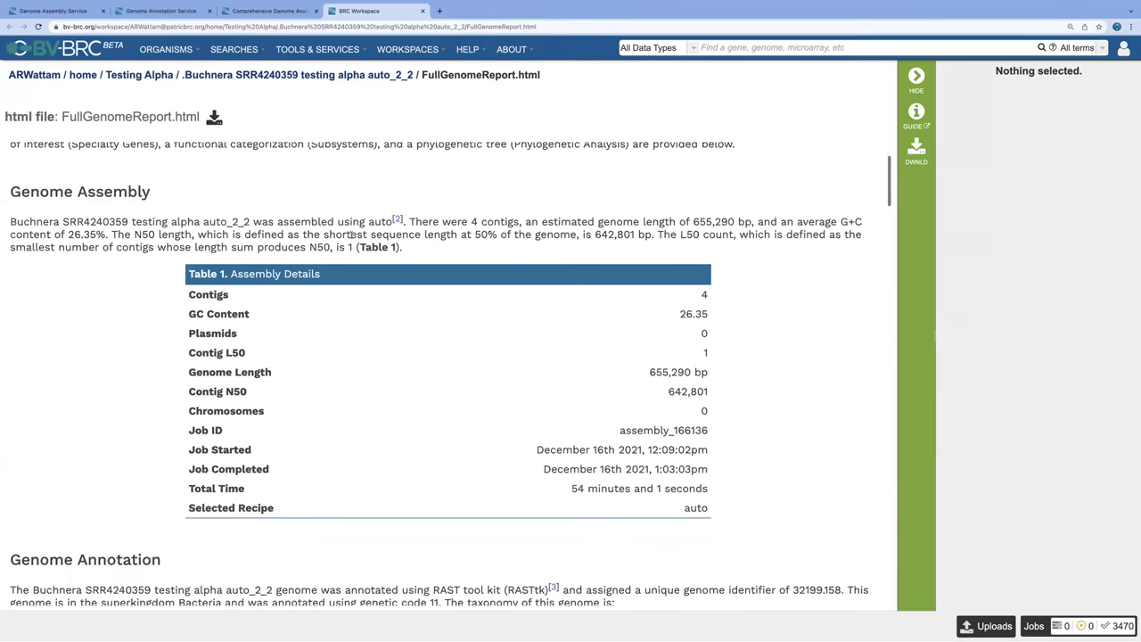
pyautogui.scroll(-1, 351, 237)
pyautogui.scroll(-6, 352, 237)
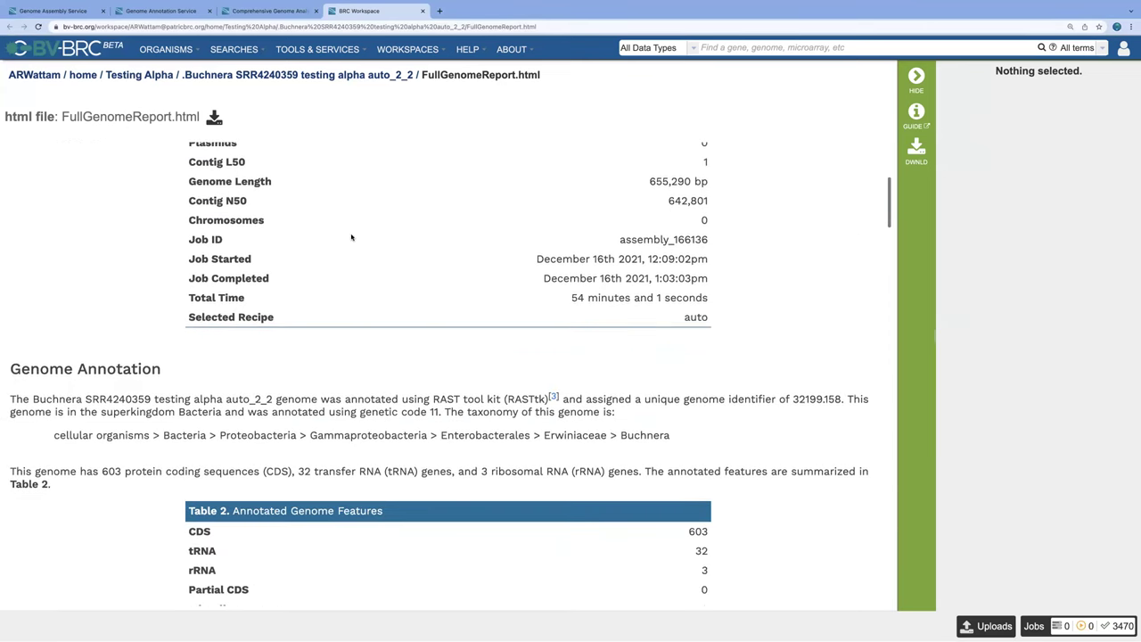
pyautogui.scroll(-7, 352, 237)
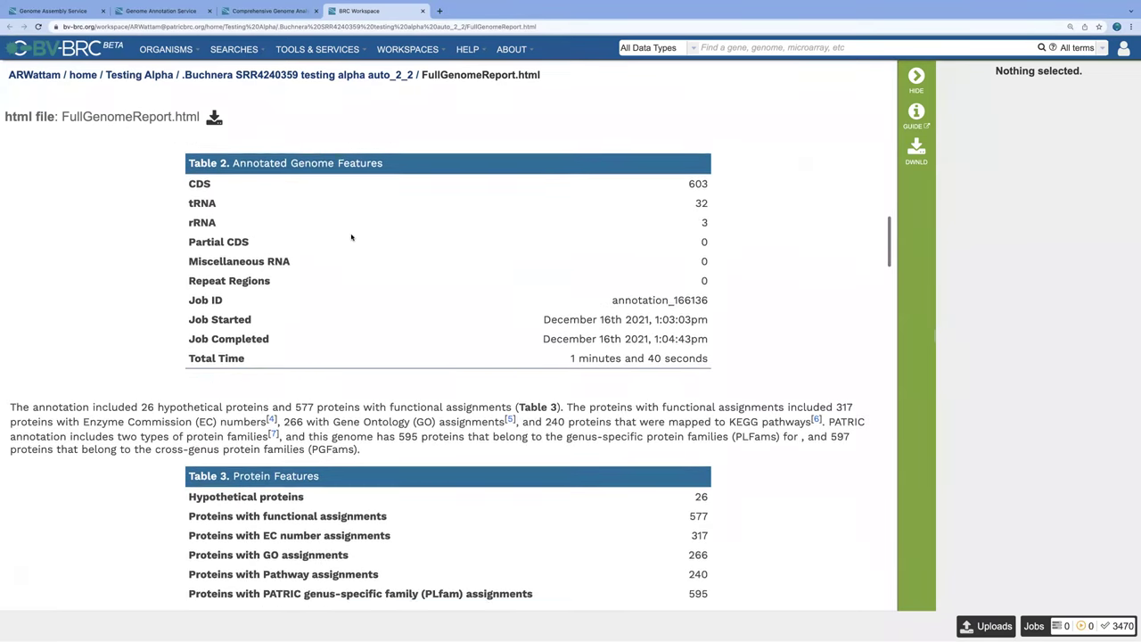
pyautogui.scroll(-3, 353, 237)
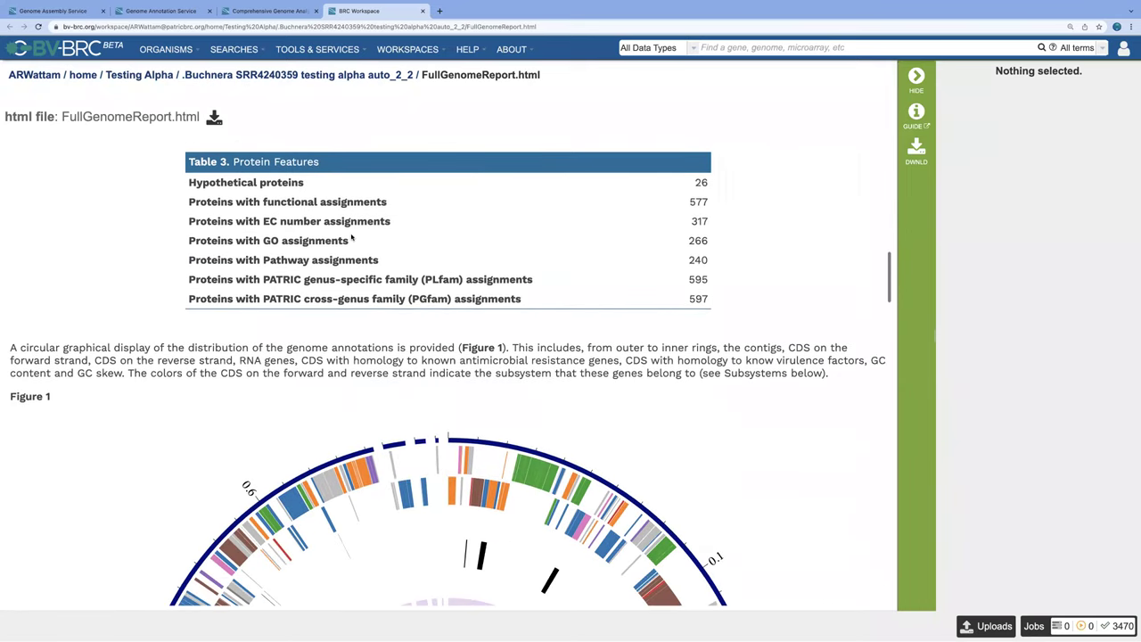
pyautogui.scroll(-4, 351, 237)
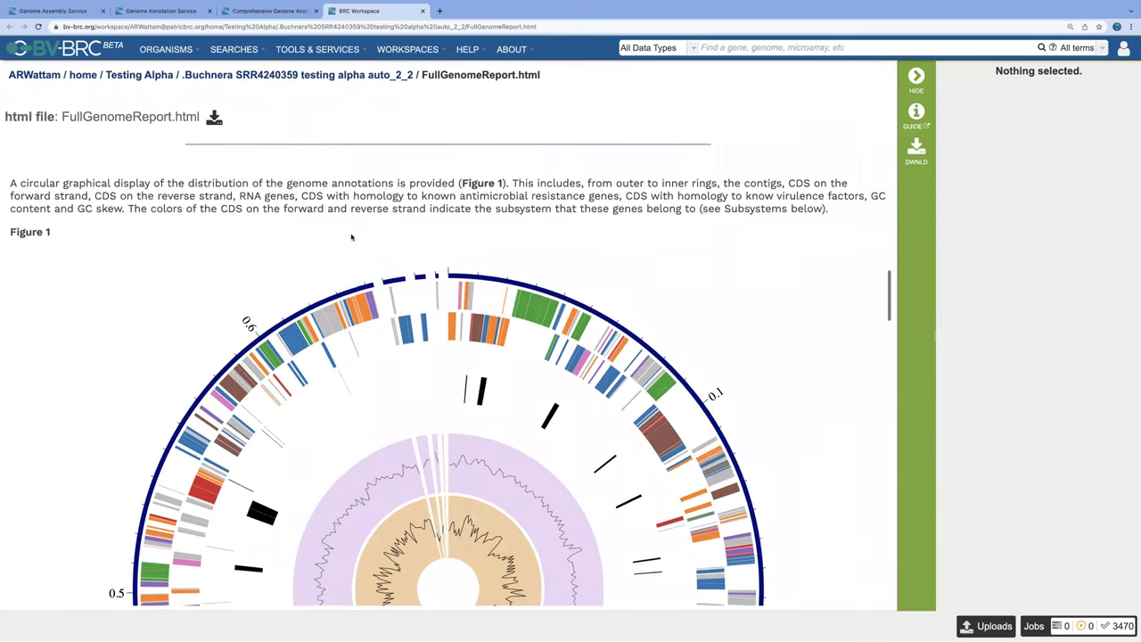
pyautogui.scroll(-7, 351, 237)
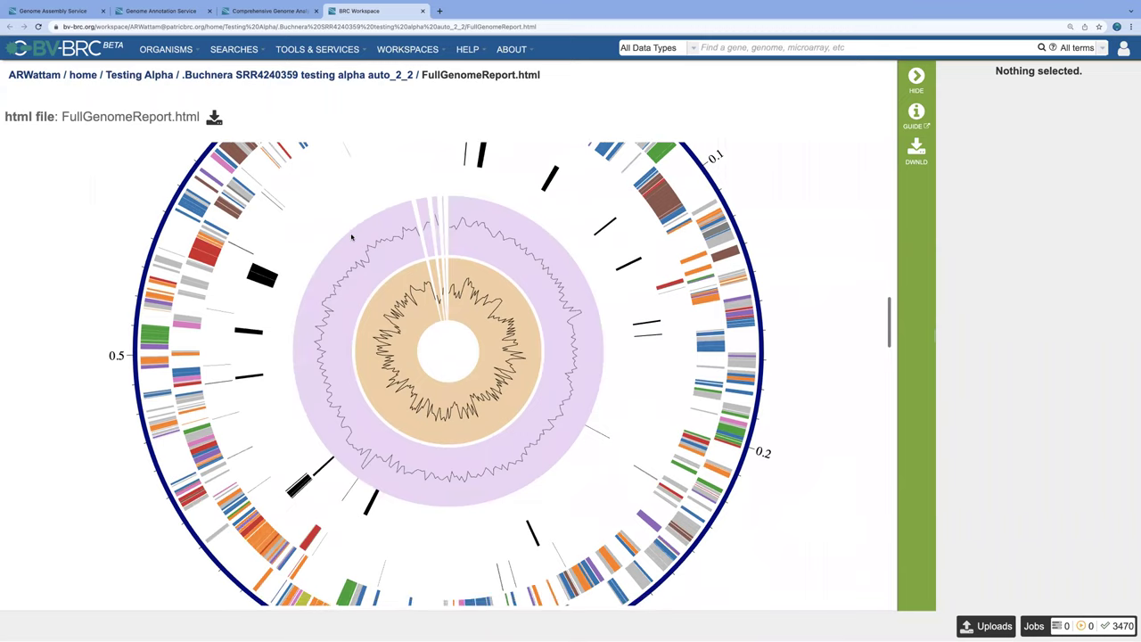
pyautogui.scroll(-3, 352, 237)
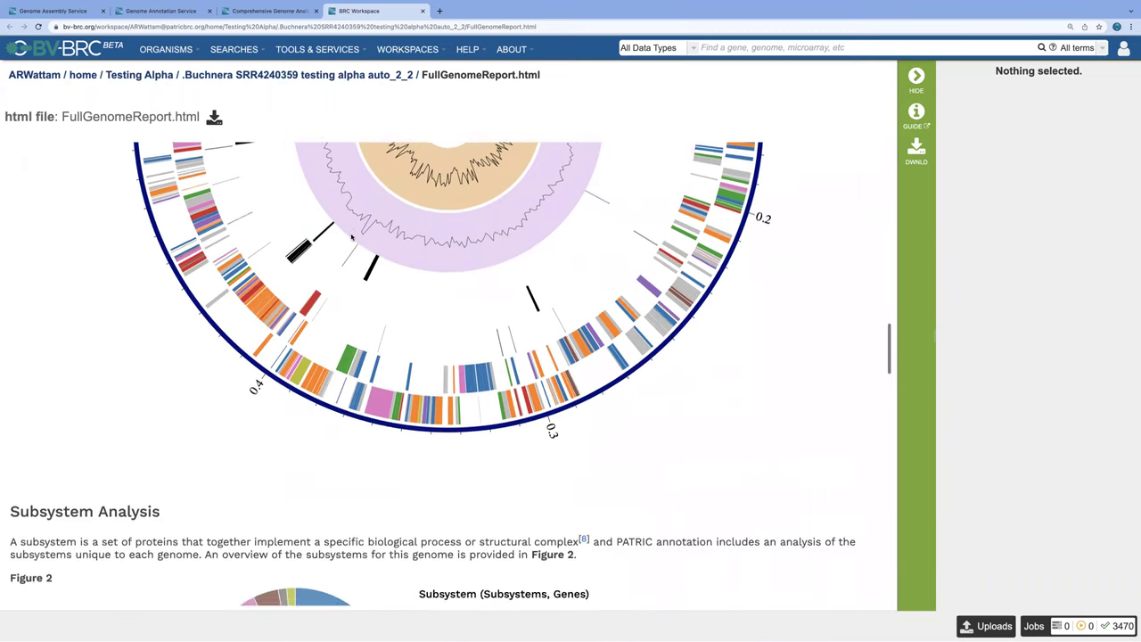
pyautogui.scroll(-3, 353, 238)
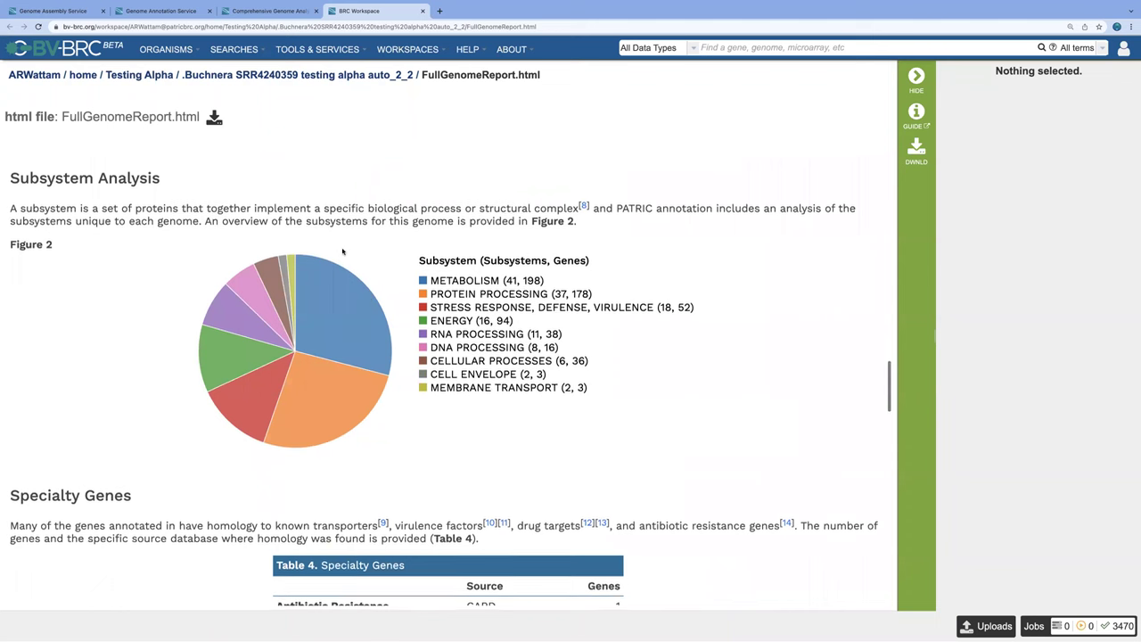
pyautogui.scroll(-5, 346, 253)
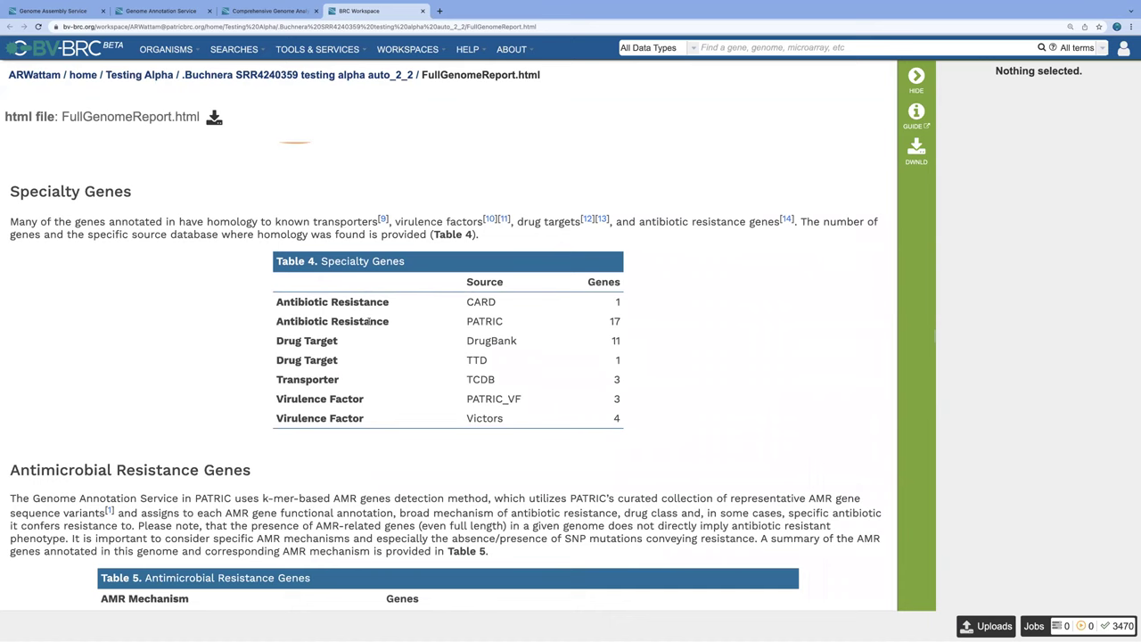
pyautogui.scroll(-5, 368, 323)
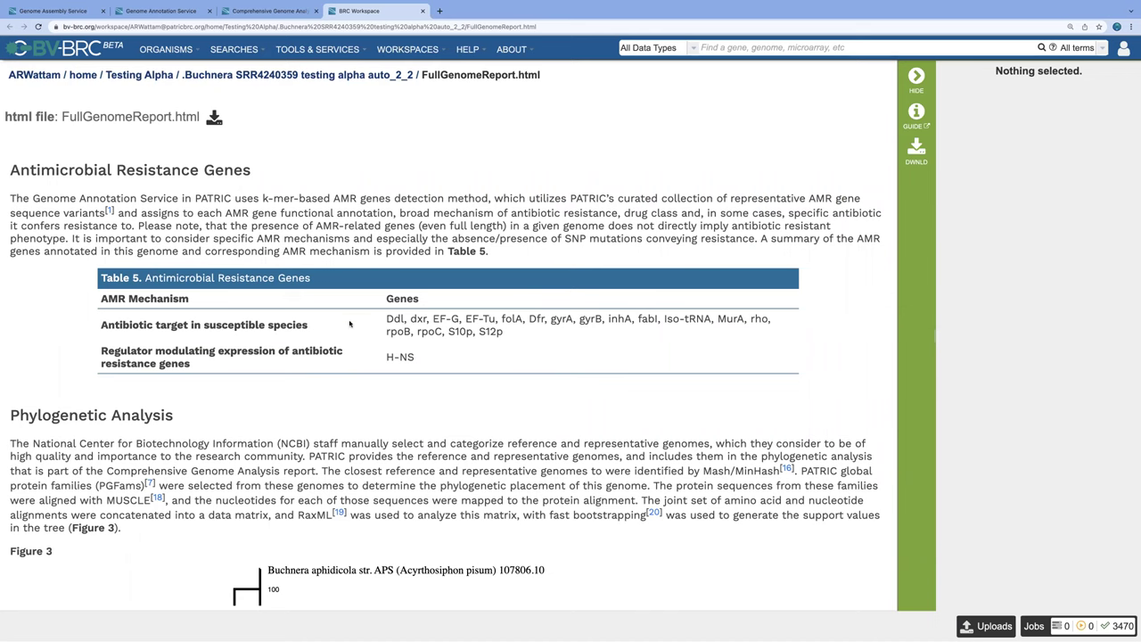
# Step: Show the Figure 3 tree placing SRR4240359 beside Buchnera aphidicola str. APS, then bring up TOOLS & SERVICES
pyautogui.scroll(-3, 350, 323)
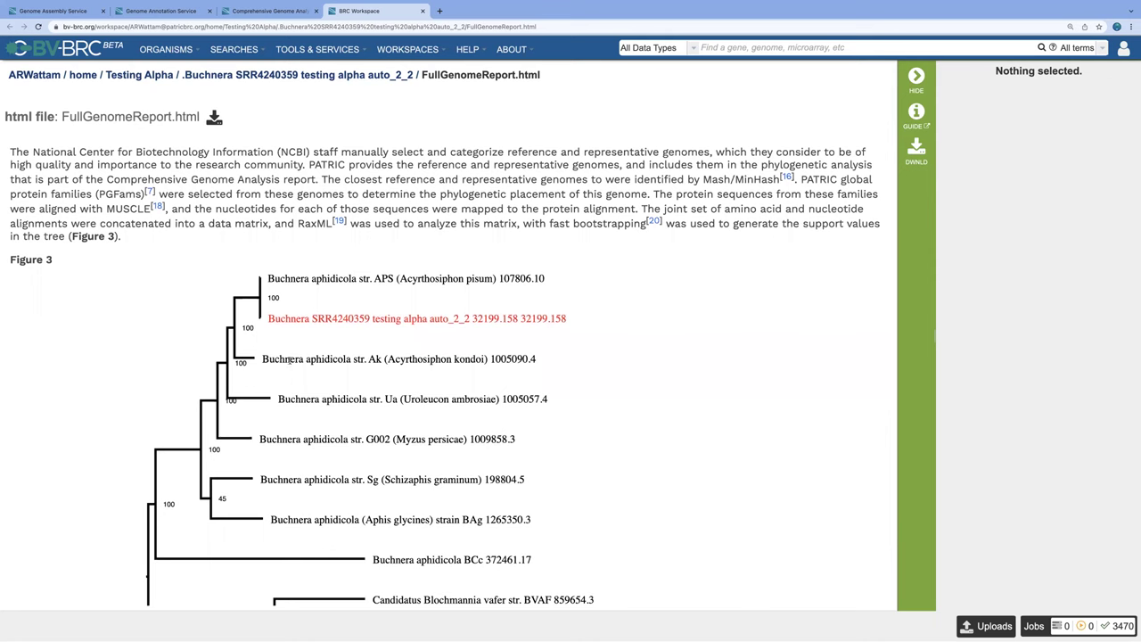
pyautogui.scroll(-1, 279, 369)
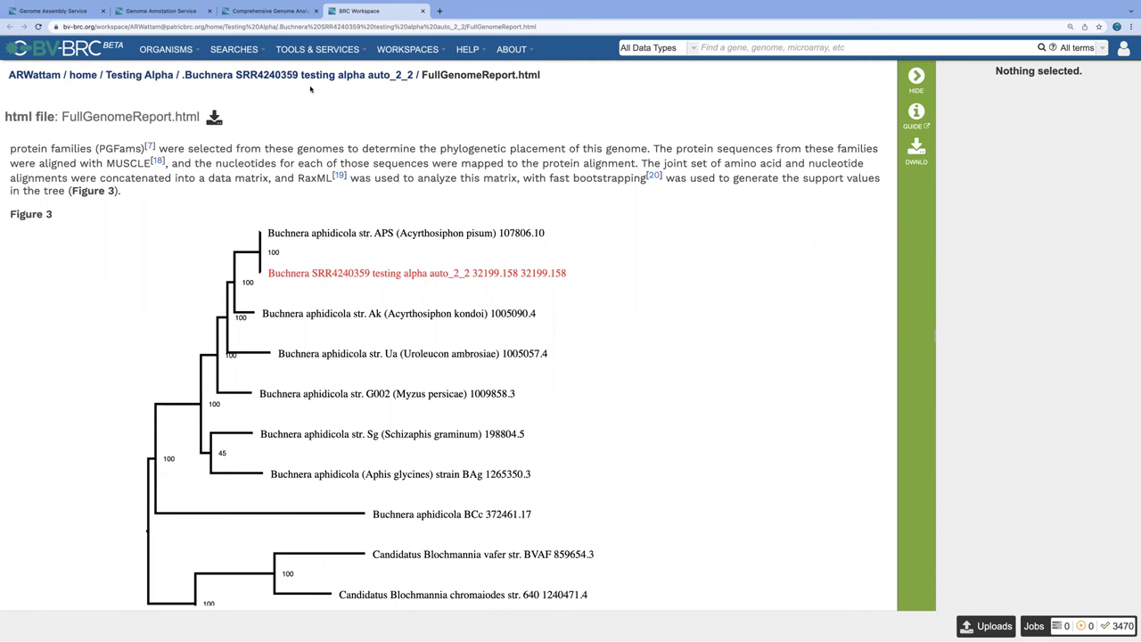
pyautogui.moveTo(310, 51)
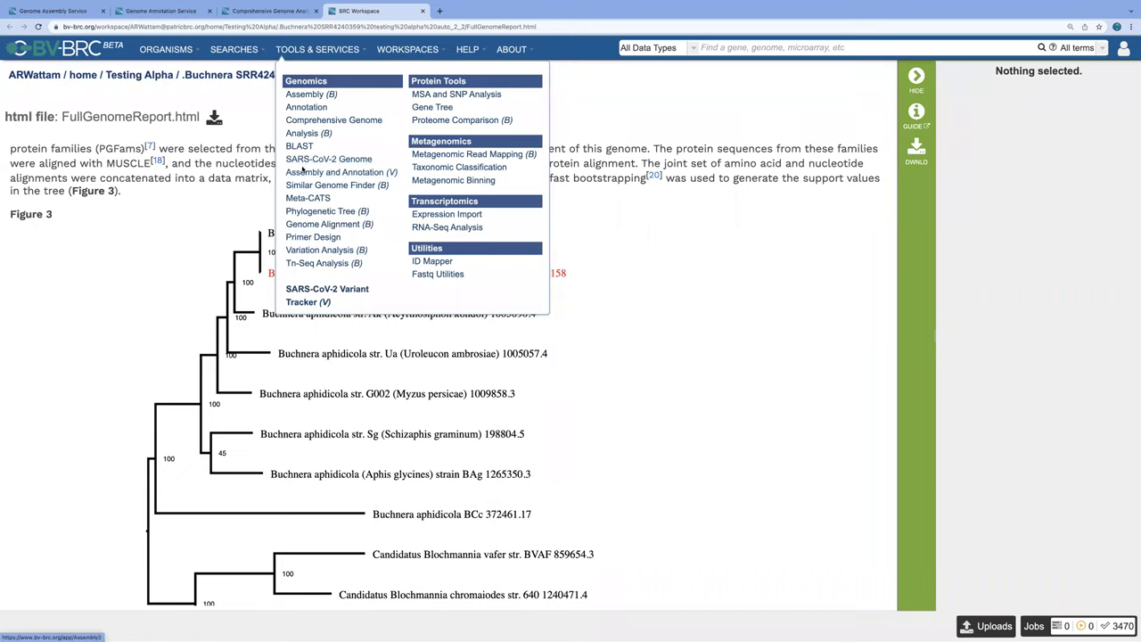
# Step: Open Similar Genome Finder, then the Phylogenetic Tree Building service form
pyautogui.click(319, 186)
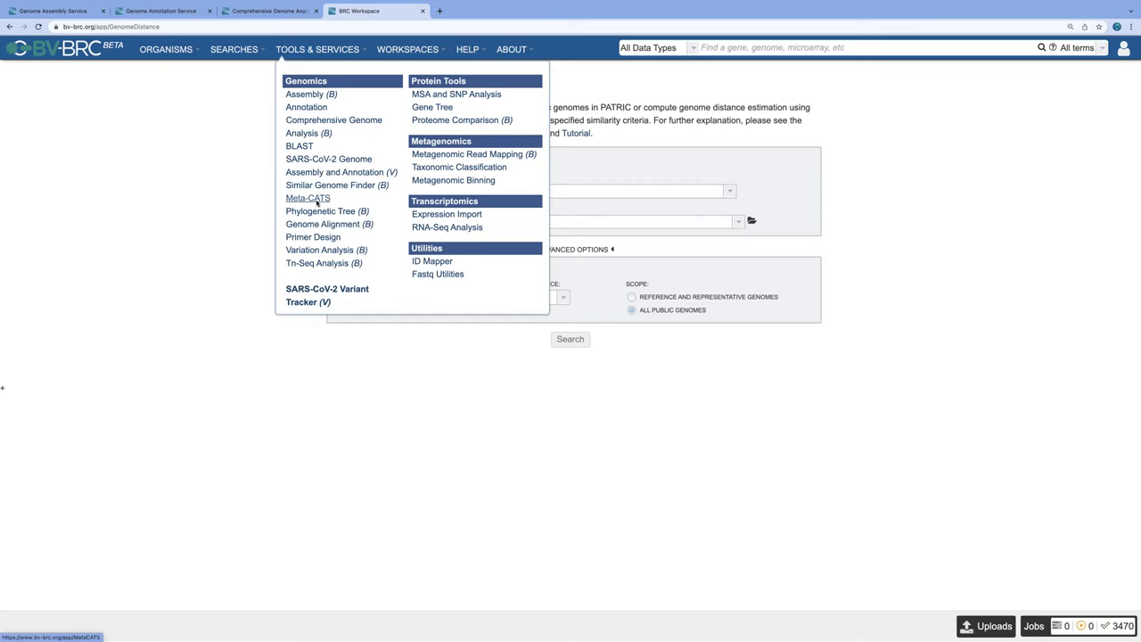
pyautogui.click(318, 212)
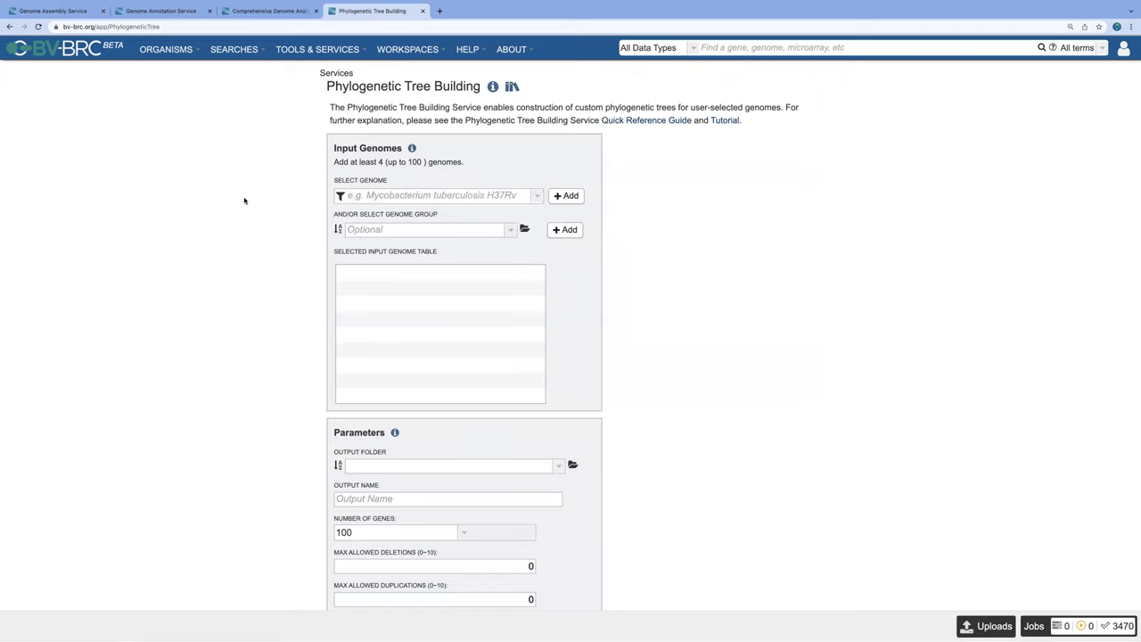
# Step: Review the Phylogenetic Tree Building form's Number of Genes choices, keeping it at 100
pyautogui.scroll(-1, 244, 201)
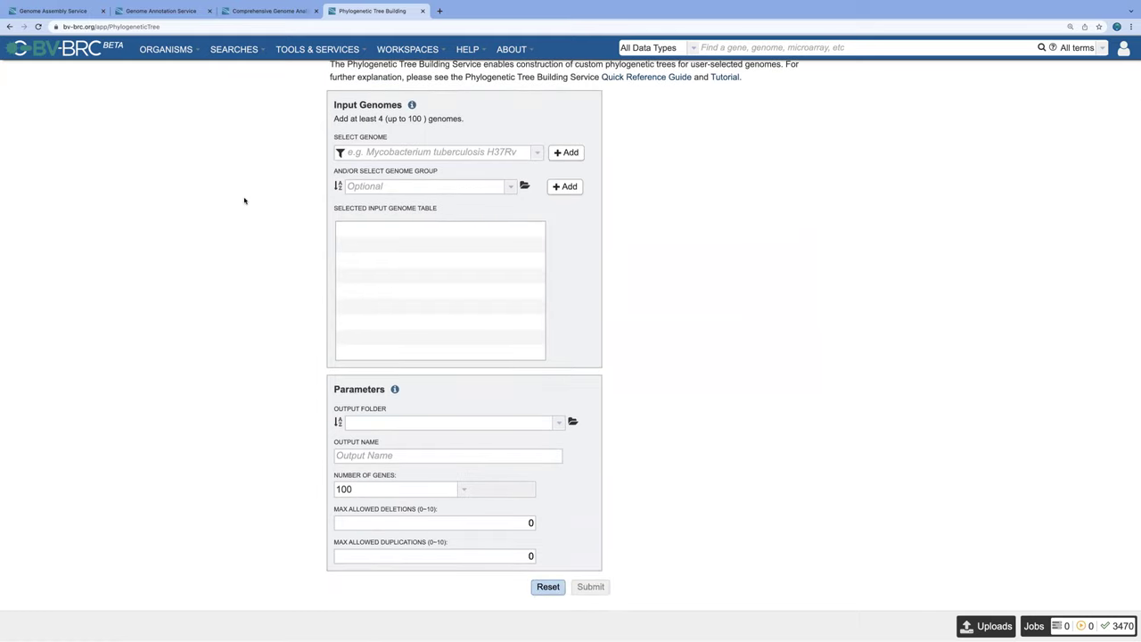
pyautogui.click(464, 489)
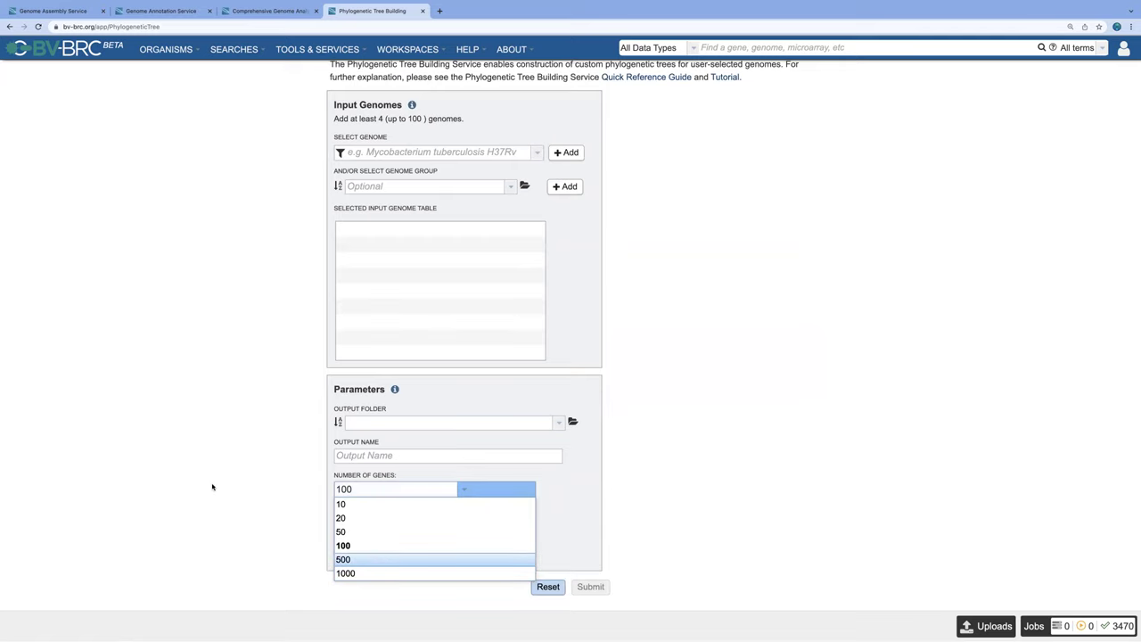
pyautogui.click(238, 468)
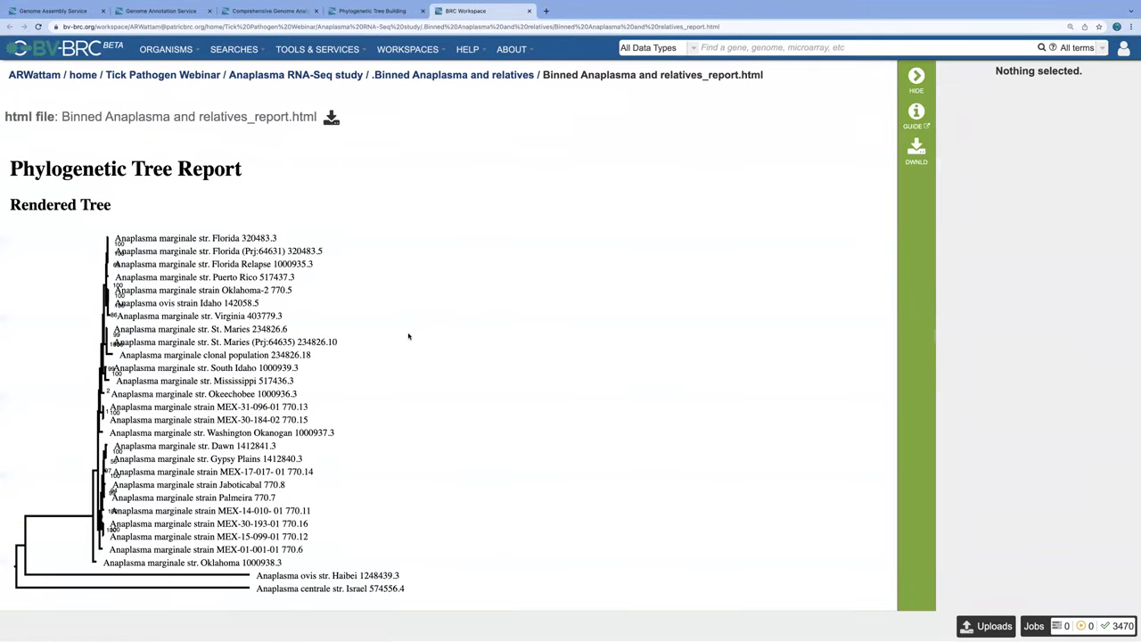
# Step: Scroll the tree report to Tree Analysis Statistics: 28 genomes, 249 single-copy genes, HIVB model
pyautogui.scroll(-2, 408, 336)
pyautogui.scroll(2, 408, 337)
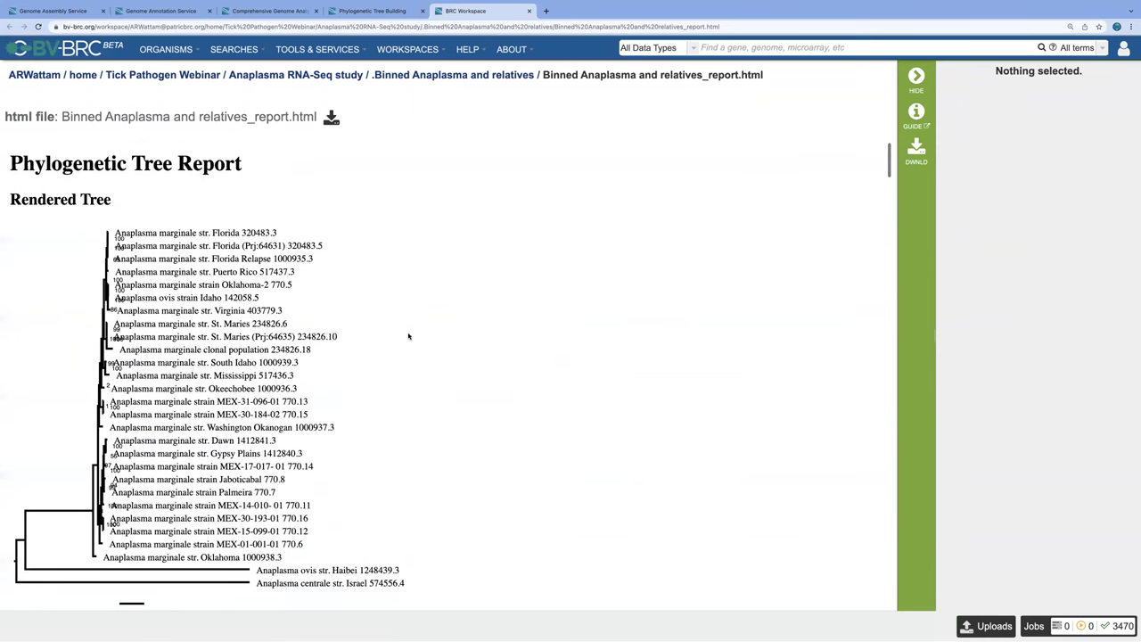
pyautogui.scroll(-1, 409, 337)
pyautogui.scroll(-2, 408, 336)
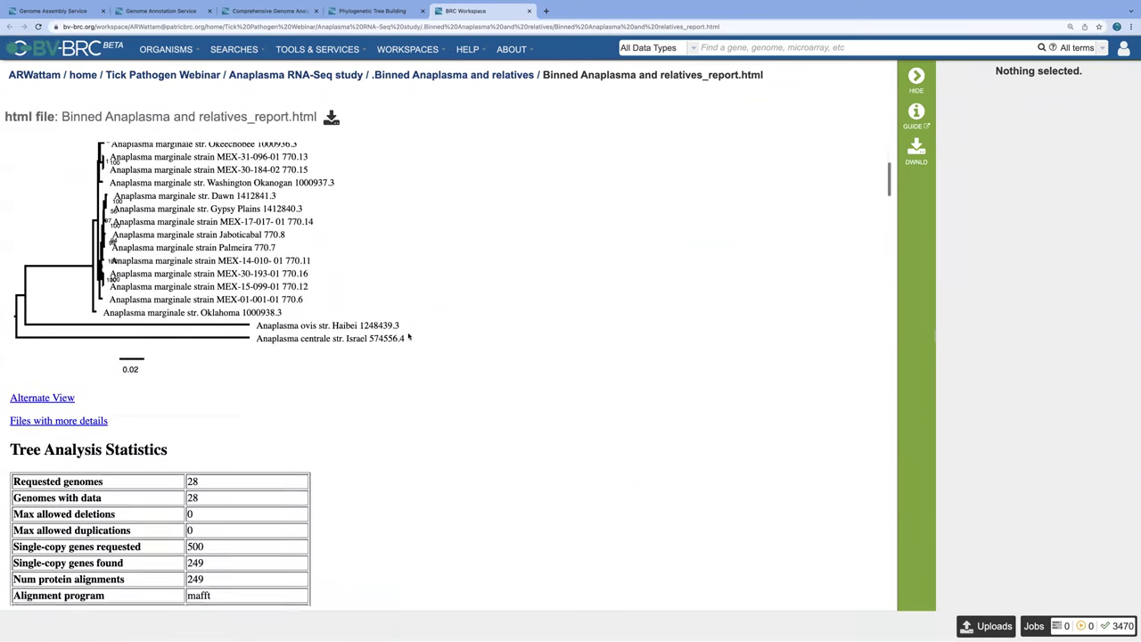
pyautogui.scroll(-6, 408, 336)
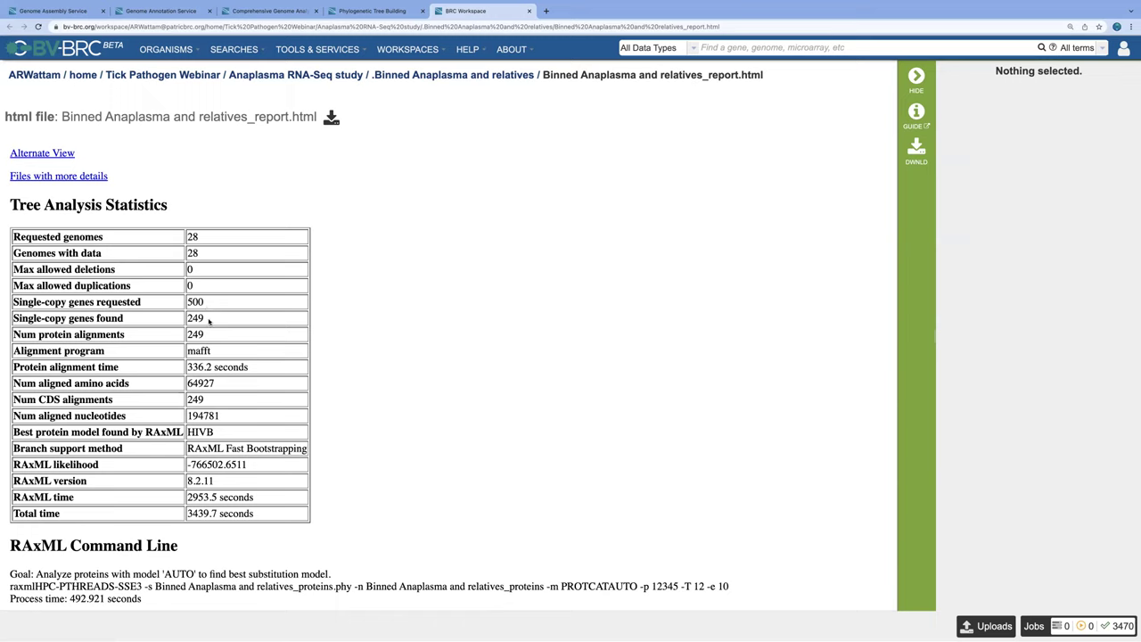
# Step: Highlight the 249 single-copy genes, 64927 aligned amino acids and 194781 aligned nucleotides statistics
pyautogui.moveTo(205, 318); pyautogui.dragTo(186, 320)
pyautogui.scroll(-1, 441, 336)
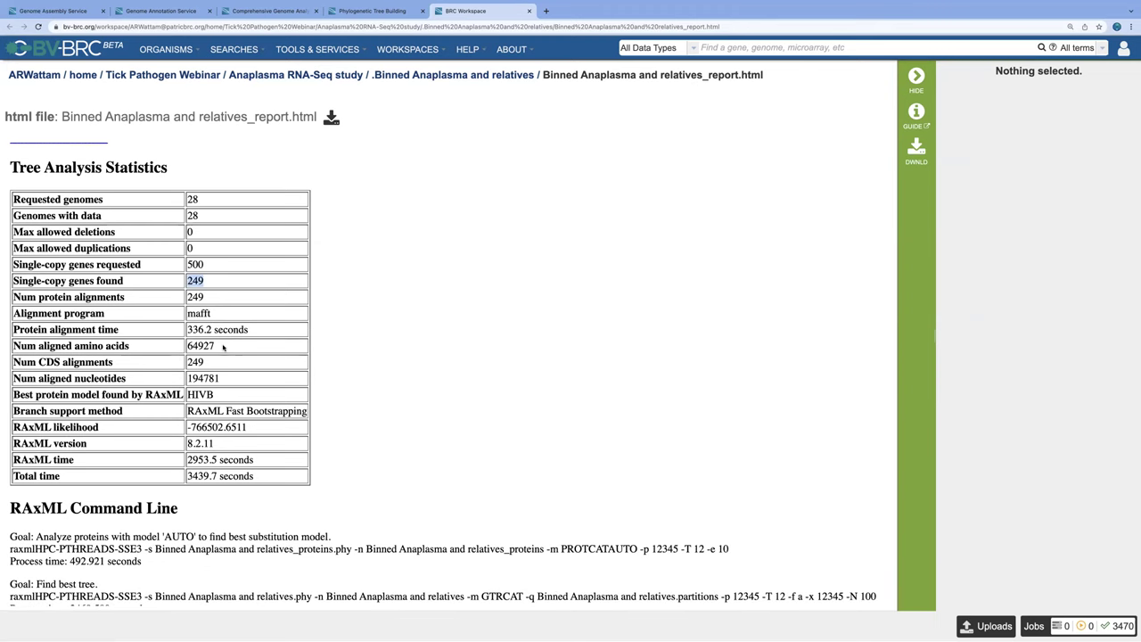
pyautogui.moveTo(223, 347); pyautogui.dragTo(187, 346)
pyautogui.moveTo(223, 379); pyautogui.dragTo(185, 380)
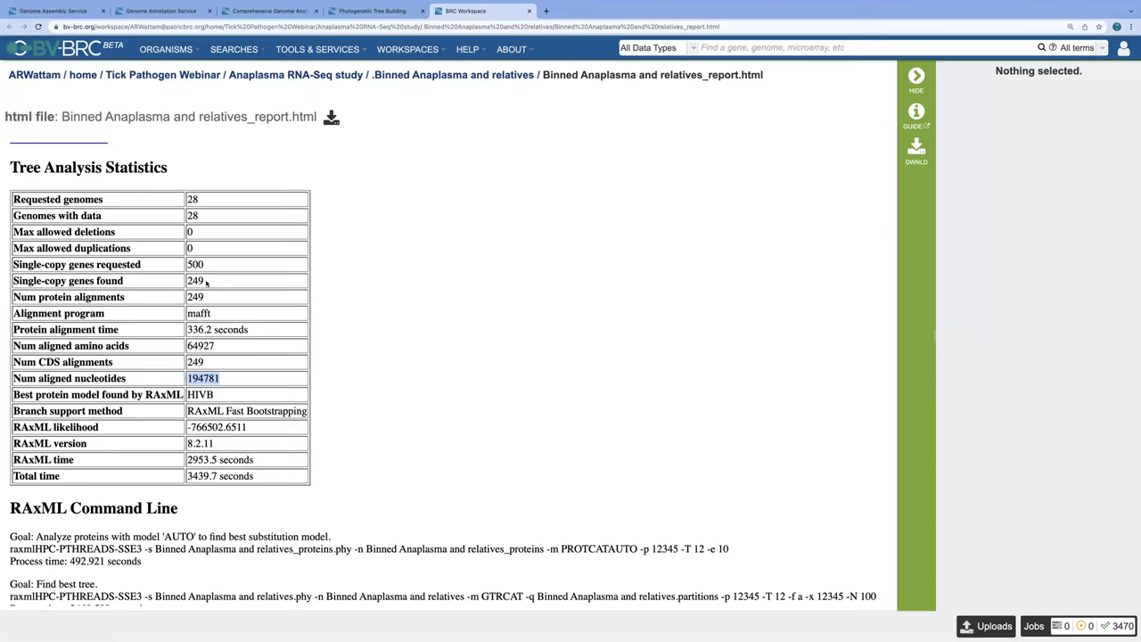
pyautogui.moveTo(205, 281); pyautogui.dragTo(186, 281)
# Step: Scroll past the gene family statistics to the Strategies to Increase Single-Copy Gene Number section
pyautogui.scroll(-5, 390, 329)
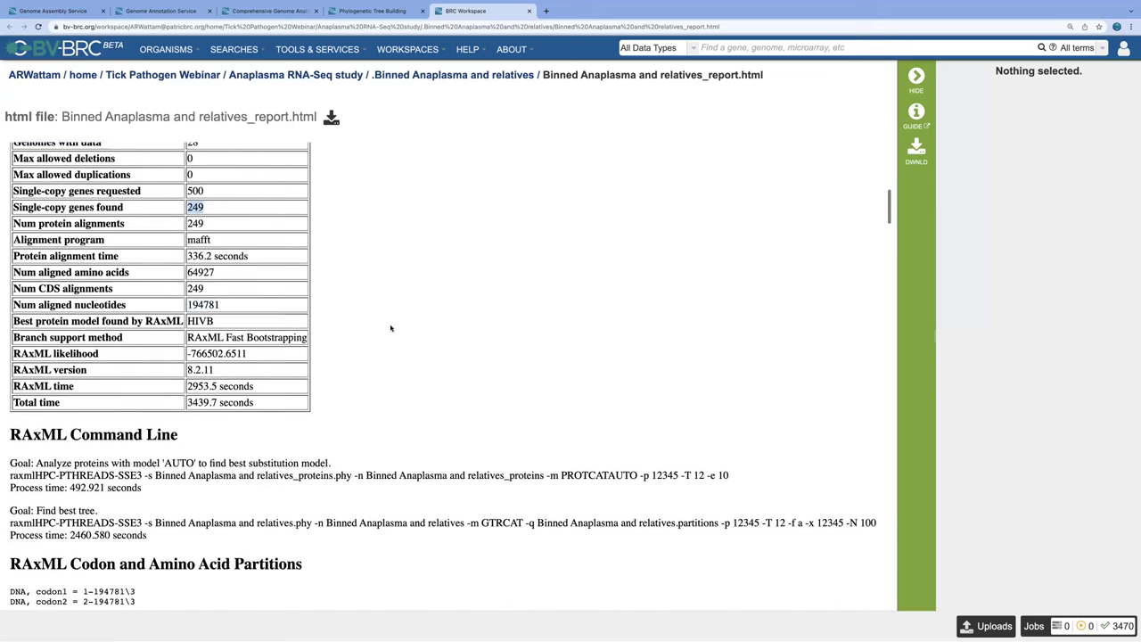
pyautogui.scroll(-11, 390, 328)
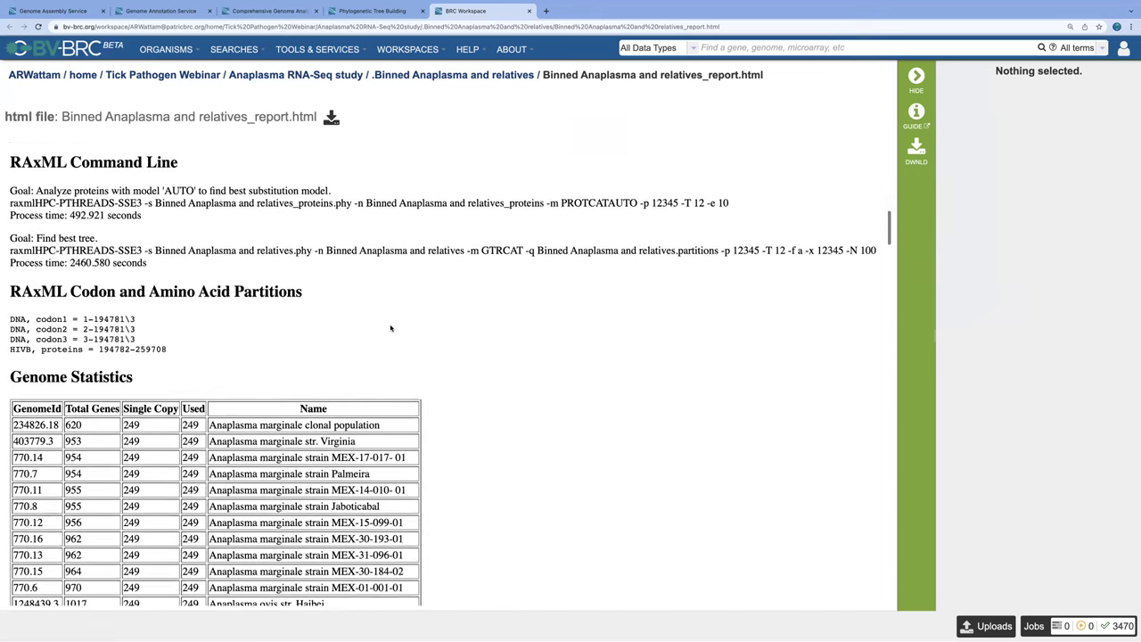
pyautogui.scroll(-10, 391, 328)
pyautogui.scroll(-17, 391, 328)
pyautogui.scroll(-4, 390, 328)
pyautogui.scroll(-1, 390, 330)
pyautogui.scroll(-5, 391, 328)
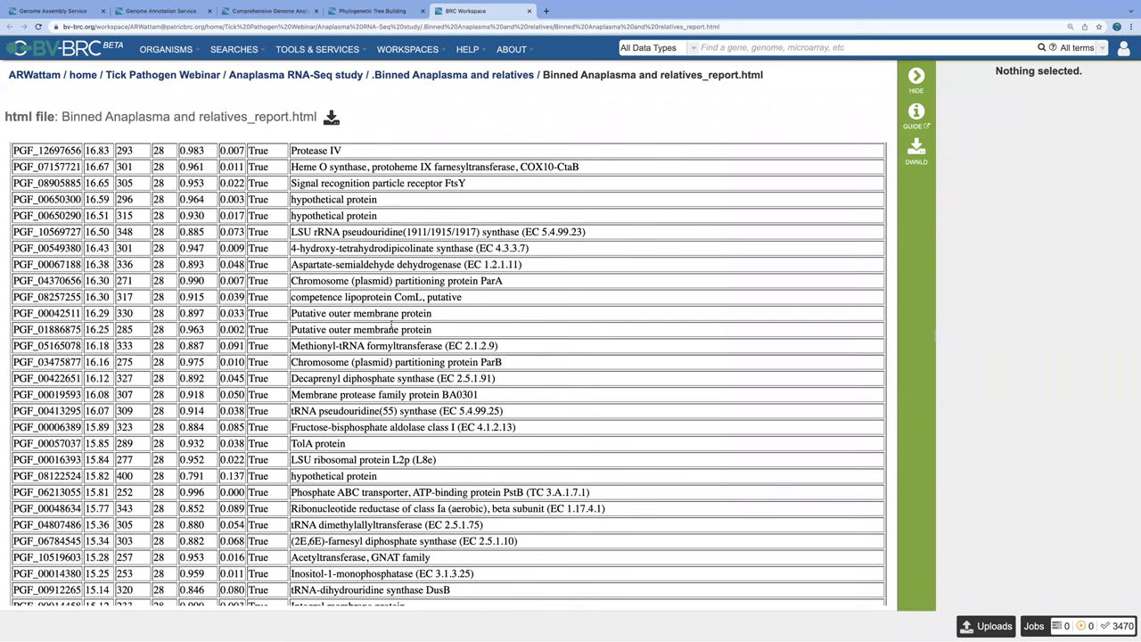
pyautogui.scroll(-1, 391, 328)
pyautogui.scroll(-6, 390, 322)
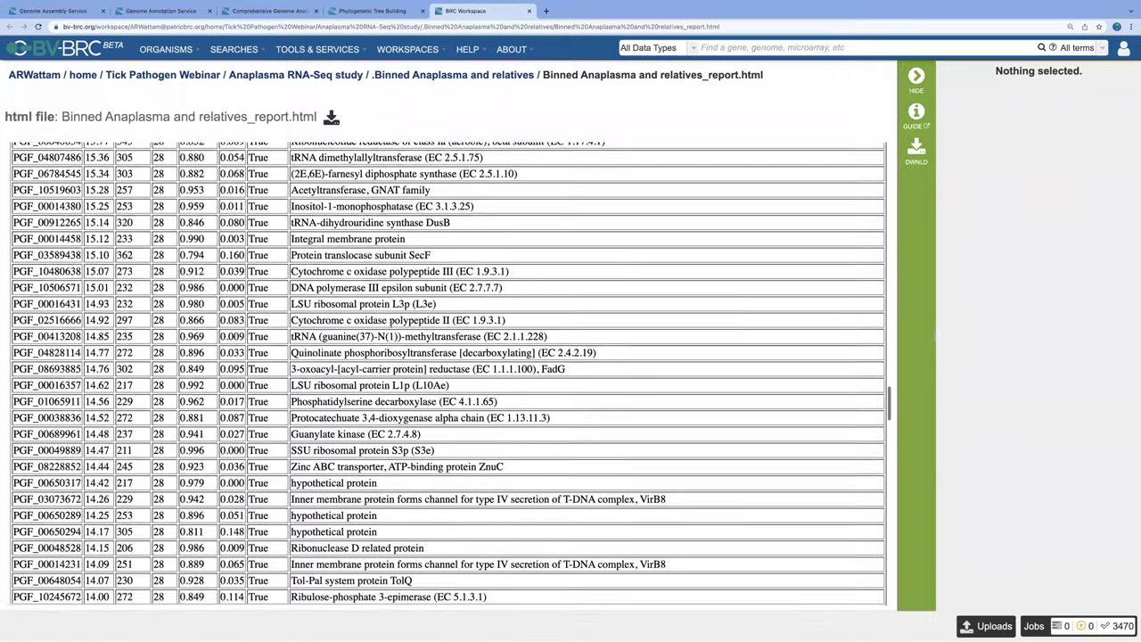
pyautogui.scroll(-7, 389, 324)
pyautogui.scroll(-18, 390, 326)
pyautogui.scroll(-15, 390, 324)
pyautogui.scroll(-10, 392, 324)
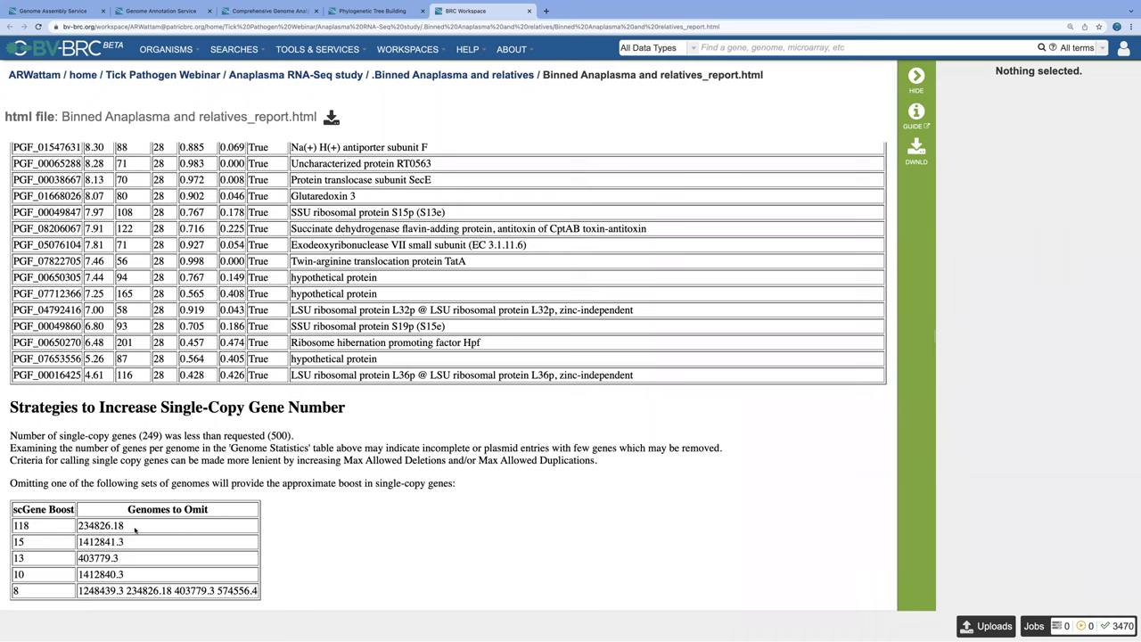
# Step: Highlight genome 234826.18 and its 118 single-copy gene boost in the Genomes to Omit table
pyautogui.moveTo(133, 528); pyautogui.dragTo(77, 526)
pyautogui.click(94, 526)
pyautogui.doubleClick(95, 526)
pyautogui.moveTo(30, 525); pyautogui.dragTo(8, 525)
# Step: Scroll back up past the RAxML Command Line section toward Tree Analysis Statistics
pyautogui.scroll(4, 441, 322)
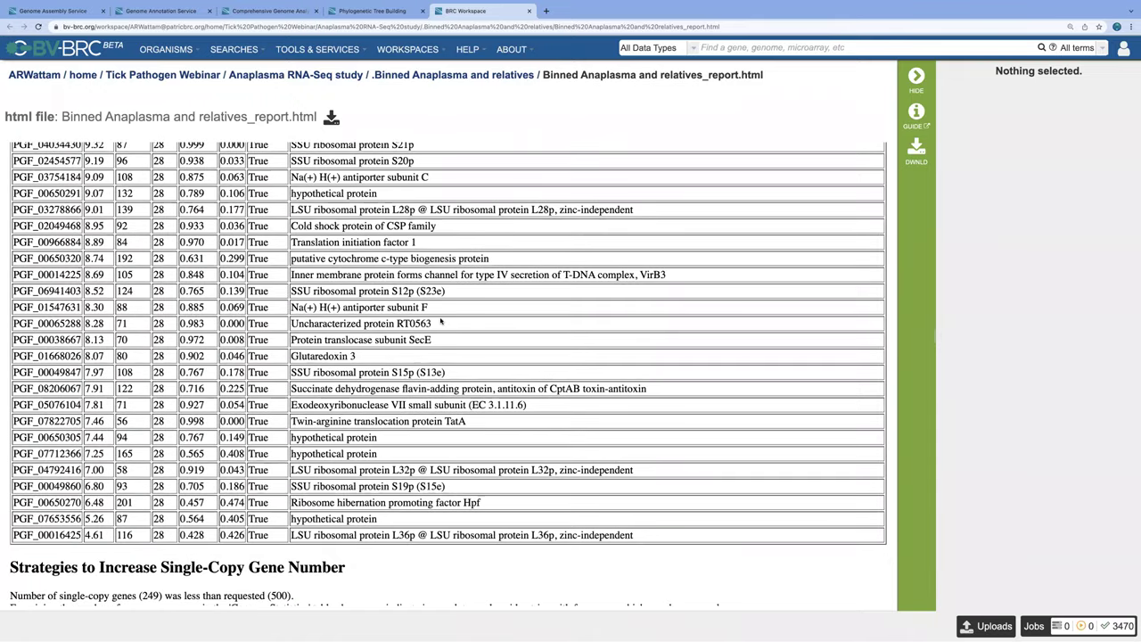
pyautogui.scroll(20, 441, 323)
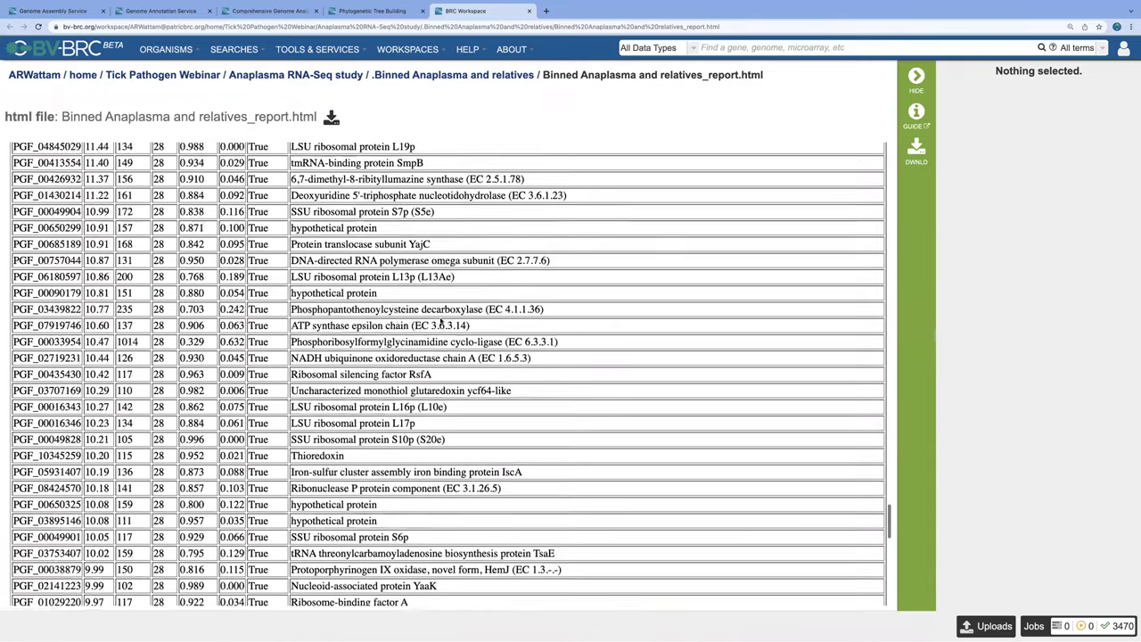
pyautogui.scroll(20, 441, 323)
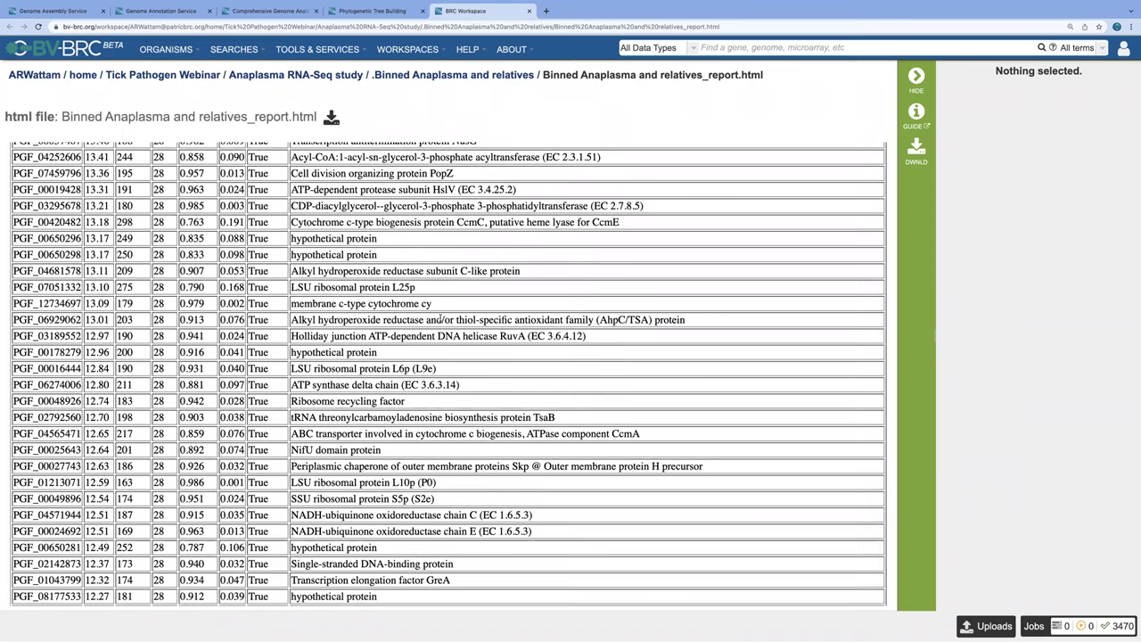
pyautogui.scroll(20, 440, 320)
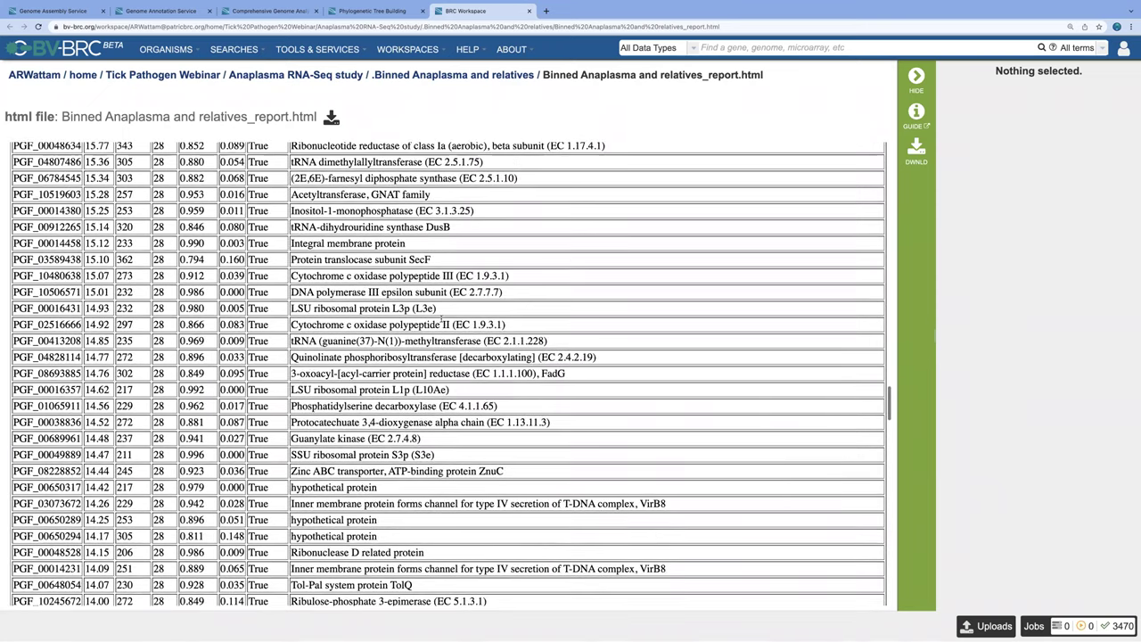
pyautogui.scroll(10, 444, 323)
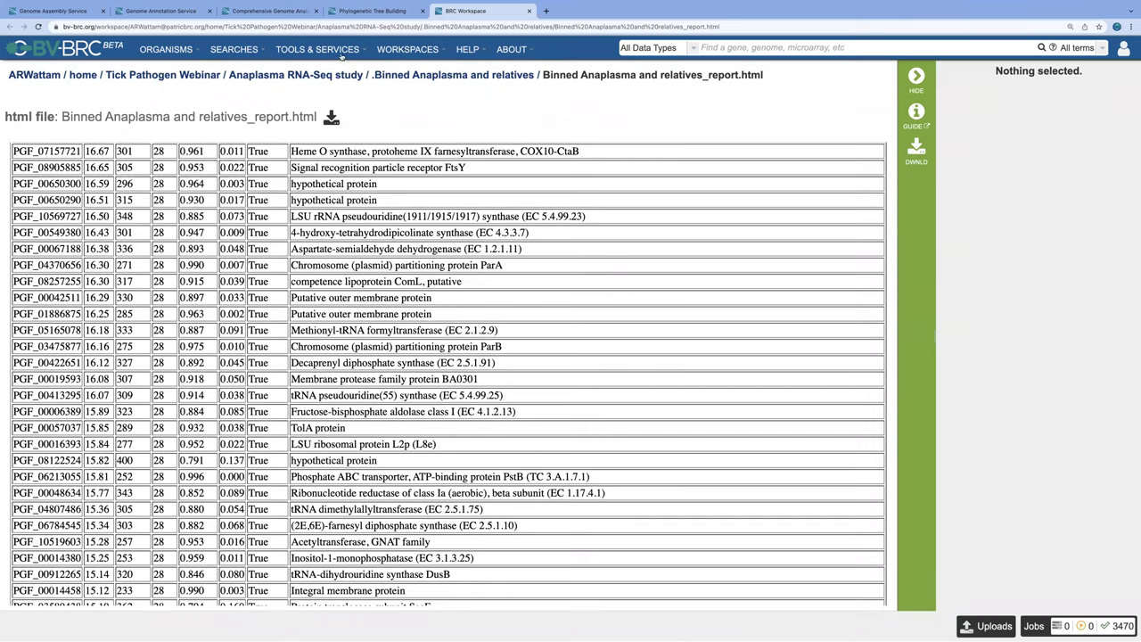
pyautogui.scroll(20, 433, 164)
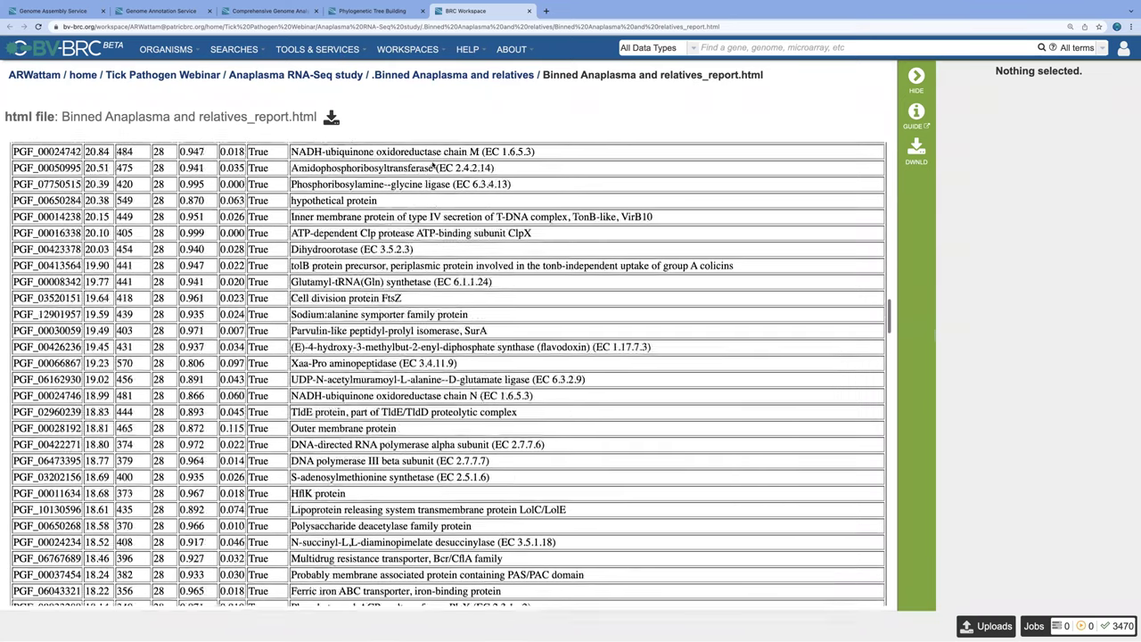
pyautogui.scroll(20, 432, 164)
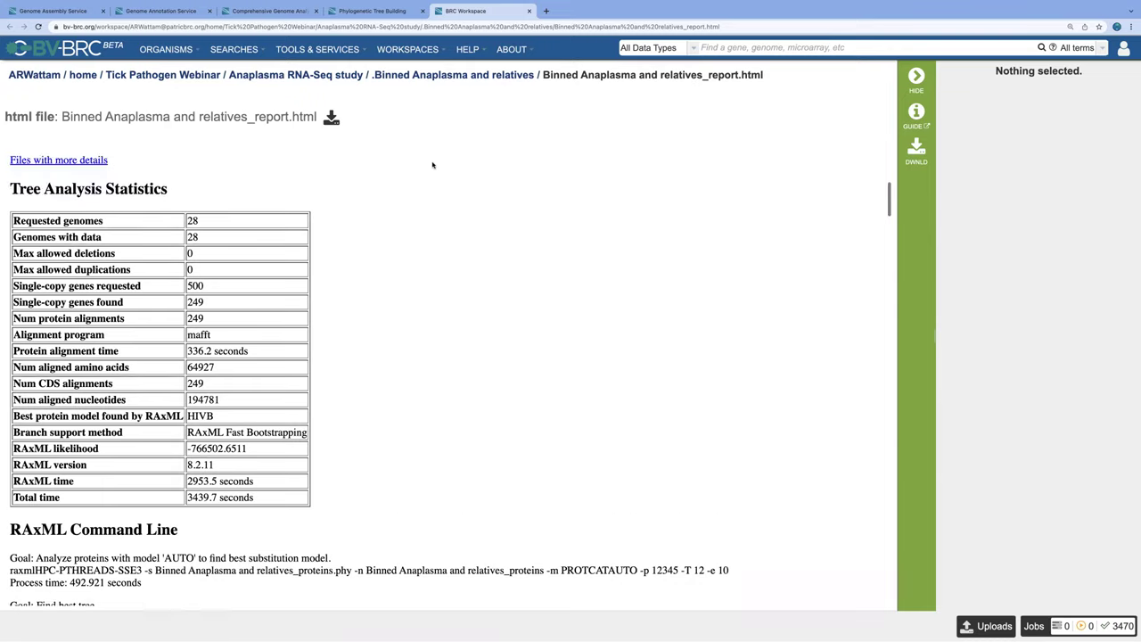
# Step: Scroll to the top to show the rendered Anaplasma marginale strain tree
pyautogui.scroll(10, 433, 164)
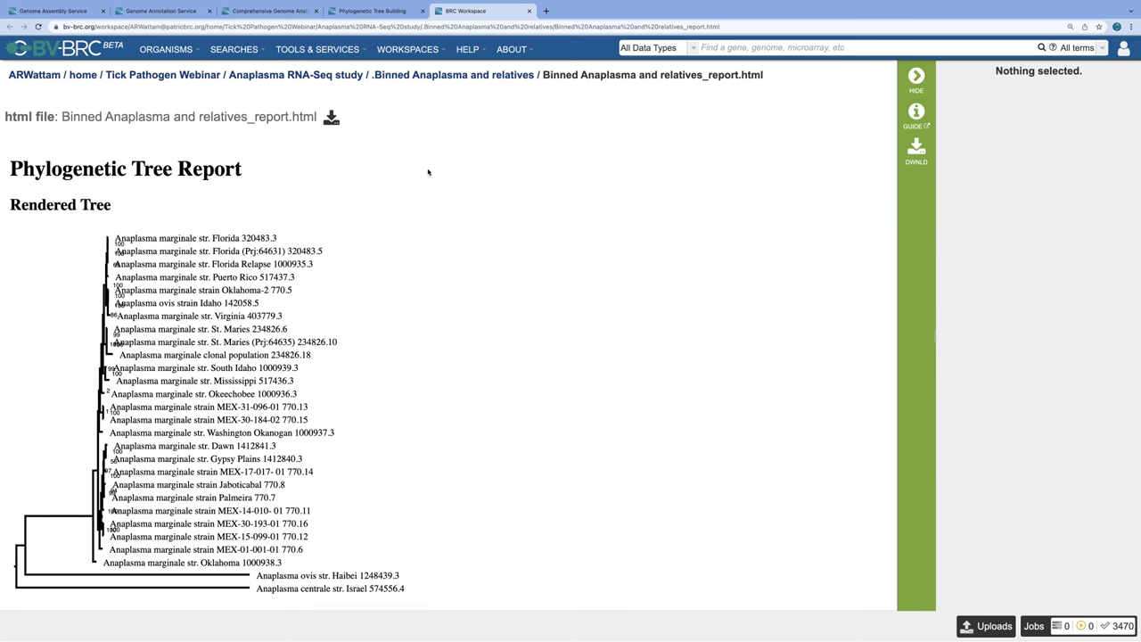
# Step: Open Genome Alignment and zoom the four-genome Brucella alignment until gene features appear
pyautogui.click(341, 51)
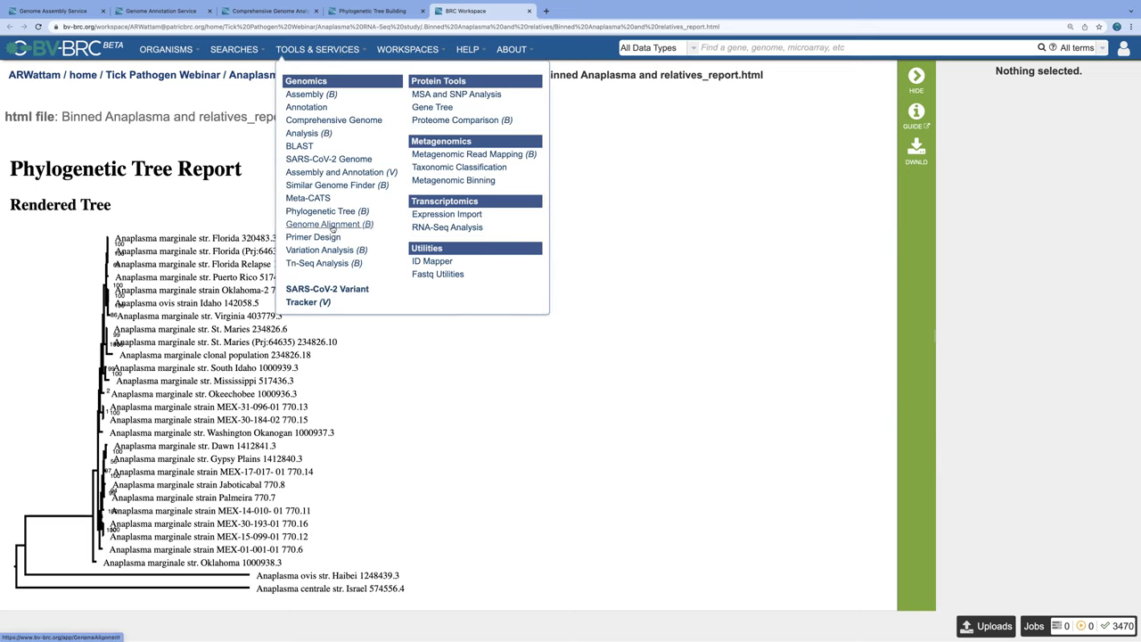
pyautogui.click(332, 226)
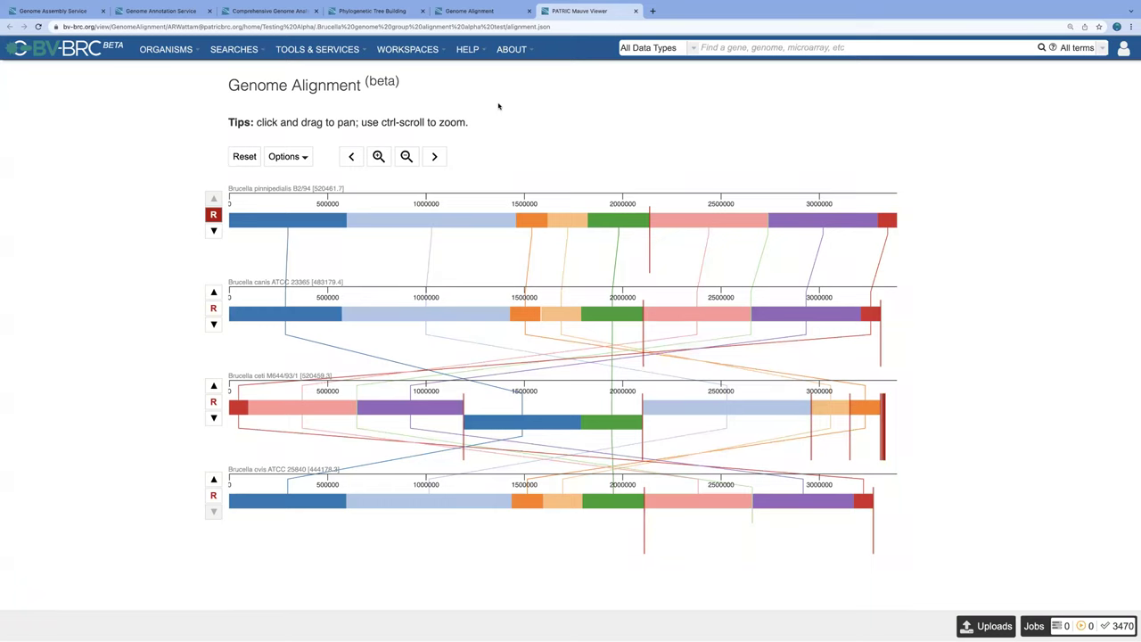
pyautogui.click(378, 156)
pyautogui.click(378, 156)
pyautogui.click(378, 156)
pyautogui.click(378, 156)
pyautogui.click(378, 156)
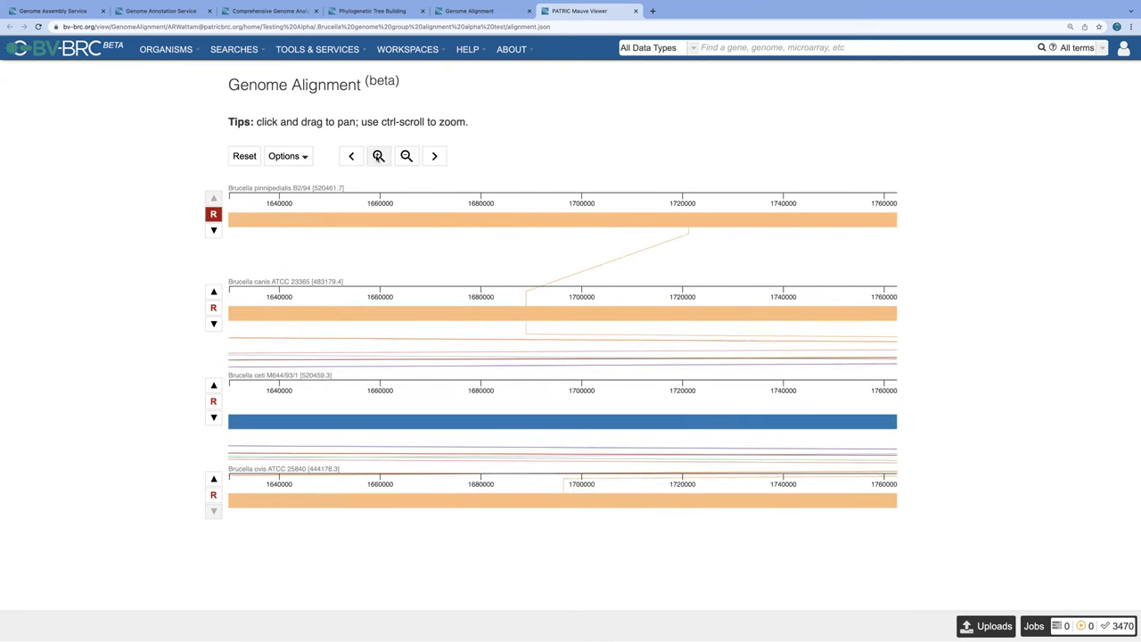
pyautogui.click(378, 156)
pyautogui.click(378, 156)
pyautogui.moveTo(426, 261)
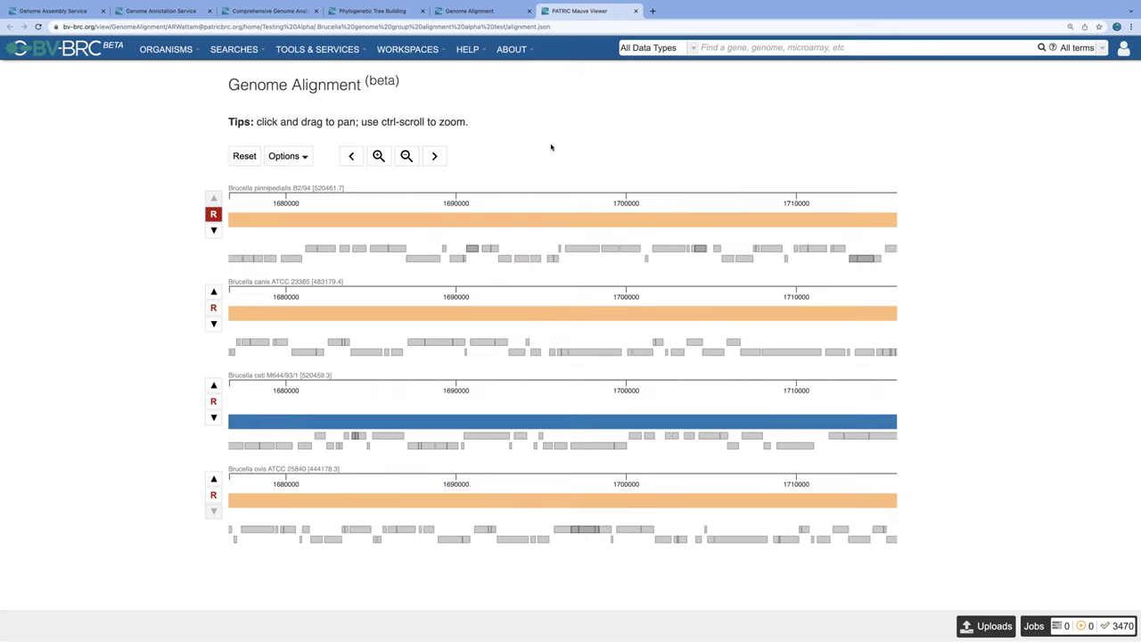
# Step: Open Primer Design and view the 16M_16S_300_20_table.html results with five primer pairs
pyautogui.click(335, 51)
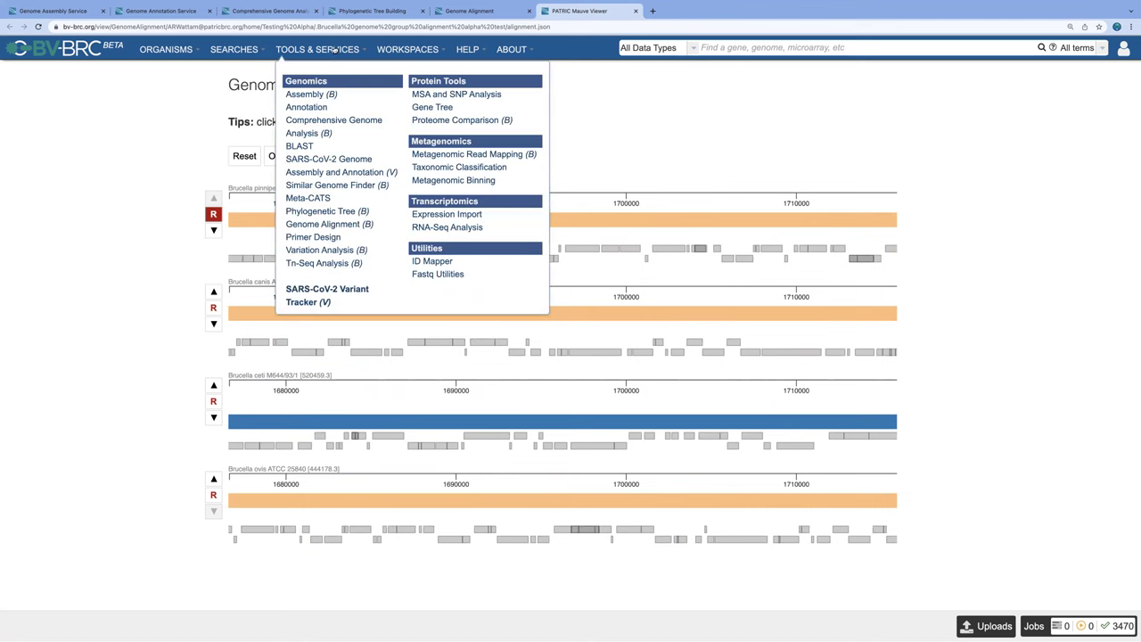
pyautogui.click(314, 238)
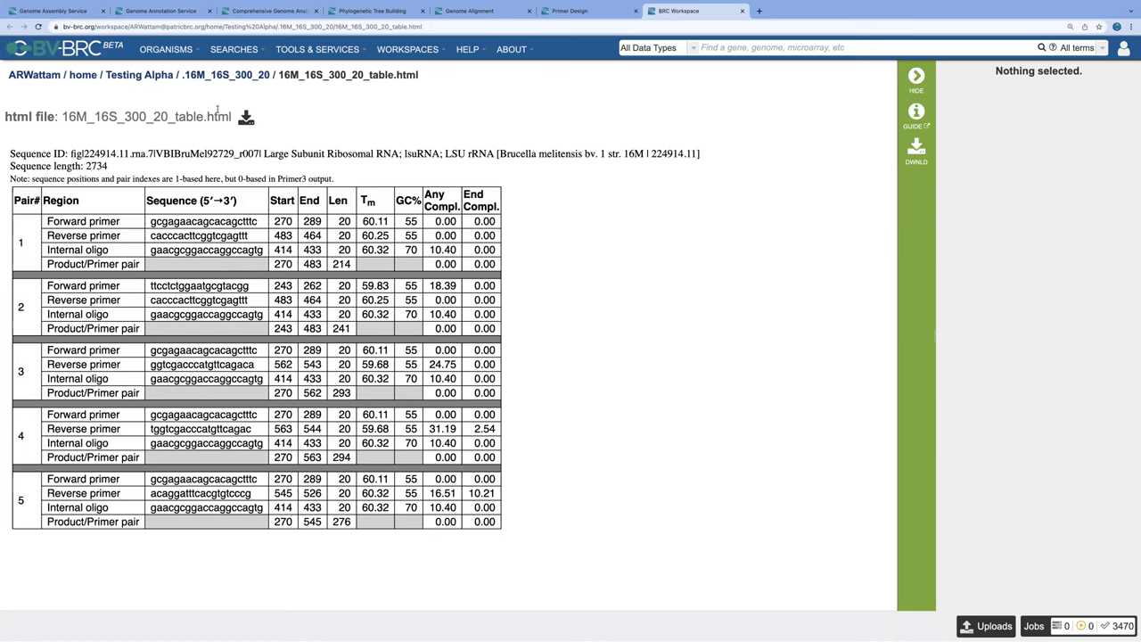
# Step: Open Variation Analysis and review the aligner and SNP caller options, keeping BWA-mem and FreeBayes
pyautogui.click(327, 50)
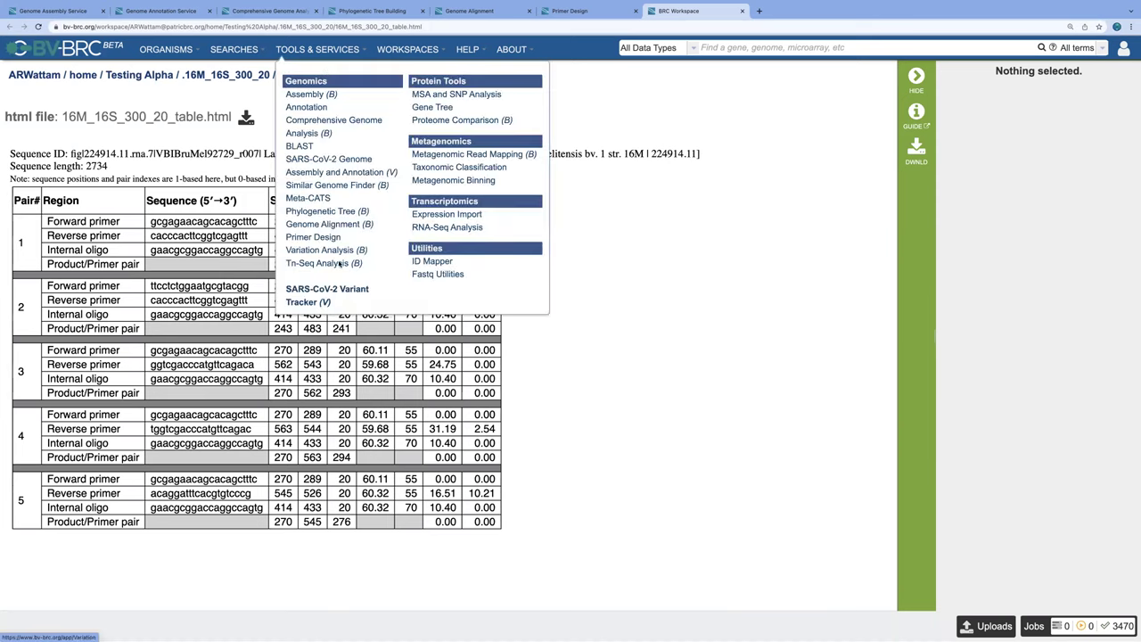
pyautogui.click(328, 251)
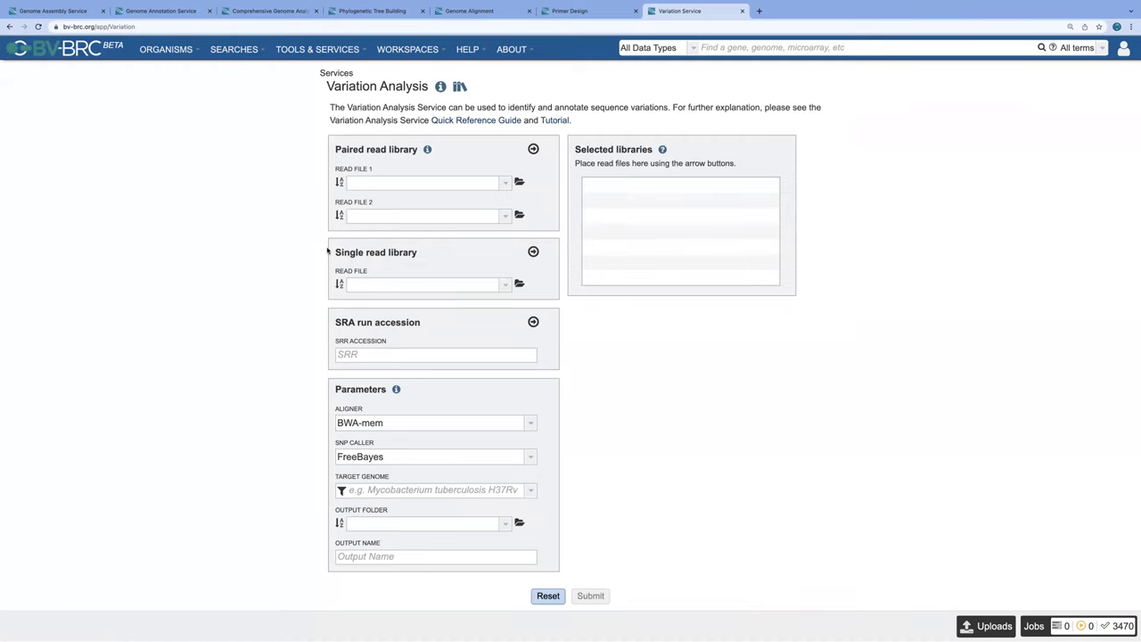
pyautogui.click(531, 426)
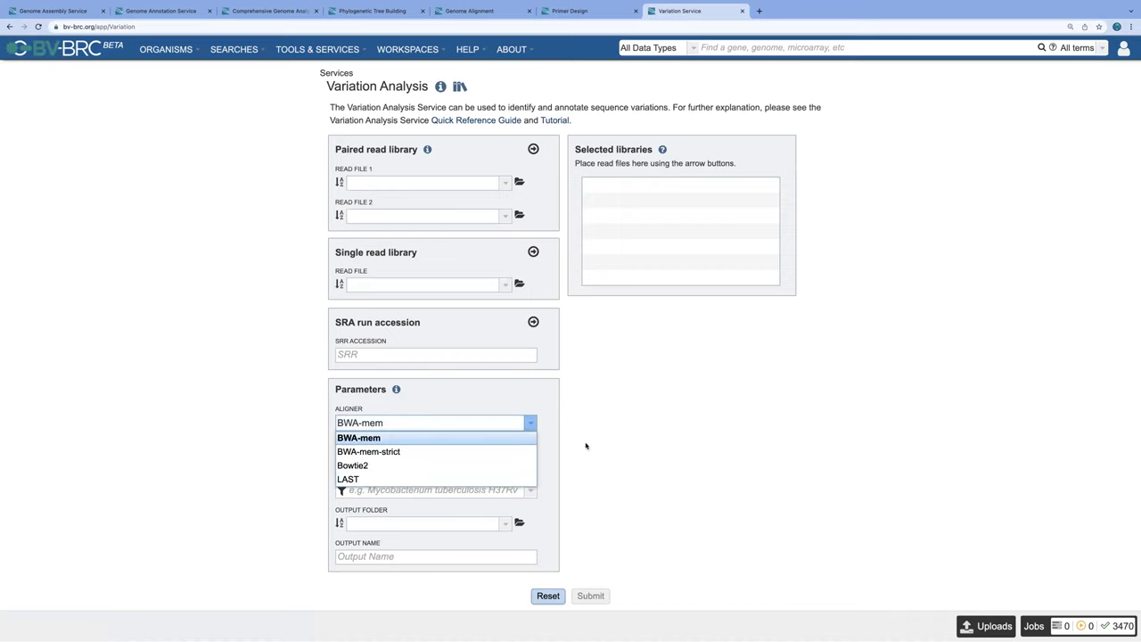
pyautogui.click(527, 461)
pyautogui.click(532, 458)
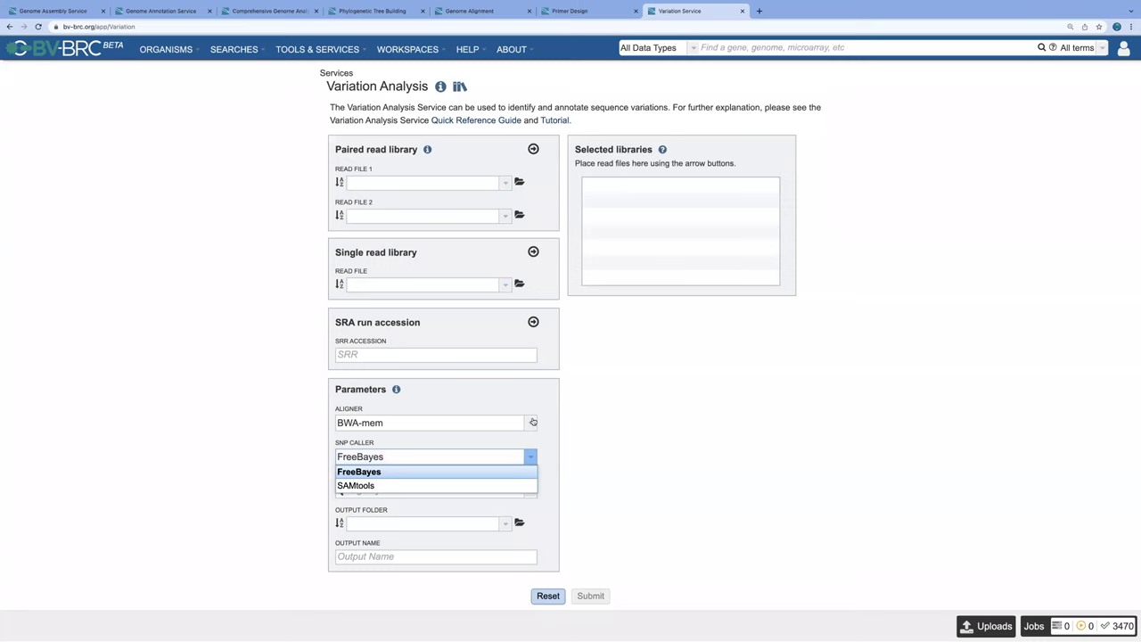
pyautogui.click(533, 422)
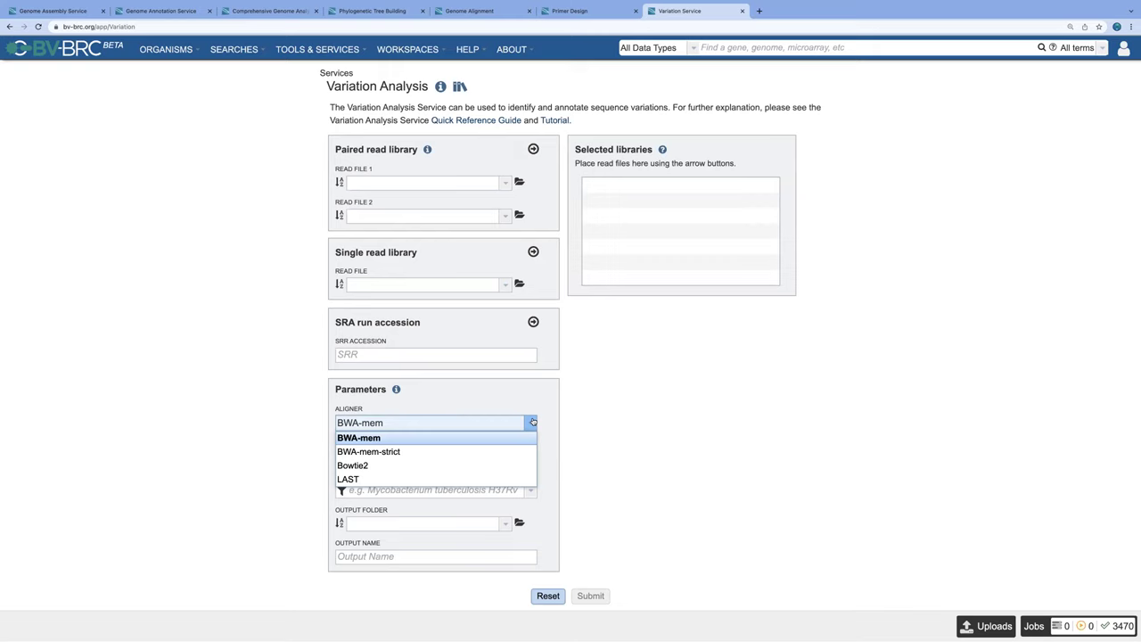
pyautogui.click(692, 401)
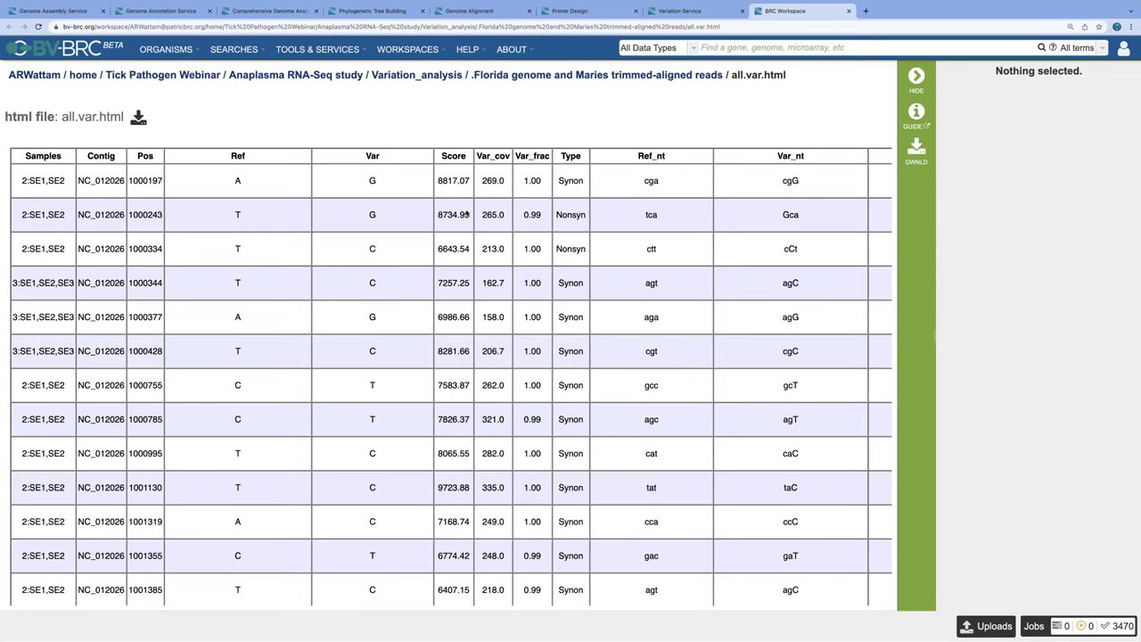
# Step: Scroll the all.var.html table right to the snpEff_type and snpEff_impact columns
pyautogui.hscroll(5, 599, 250)
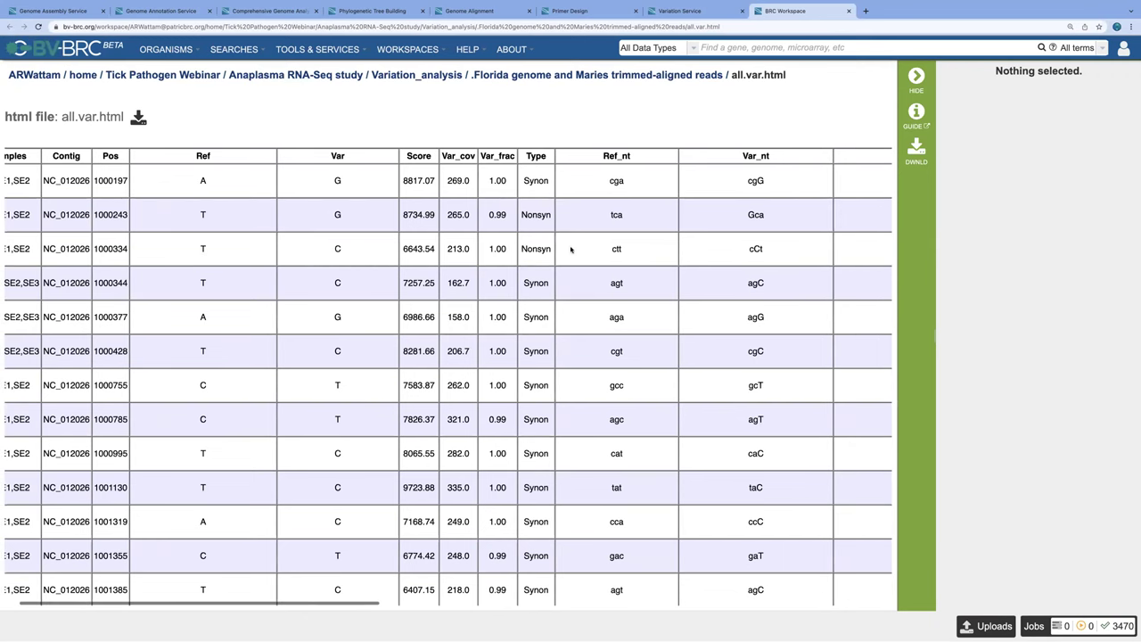
pyautogui.hscroll(5, 562, 248)
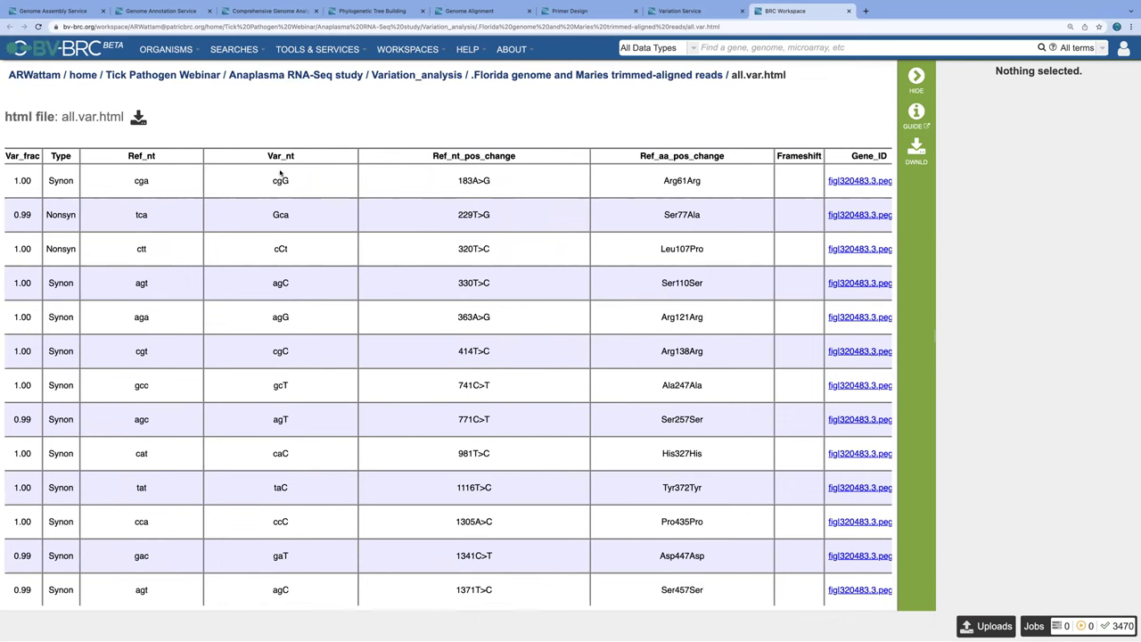
pyautogui.hscroll(2, 535, 211)
pyautogui.hscroll(5, 520, 209)
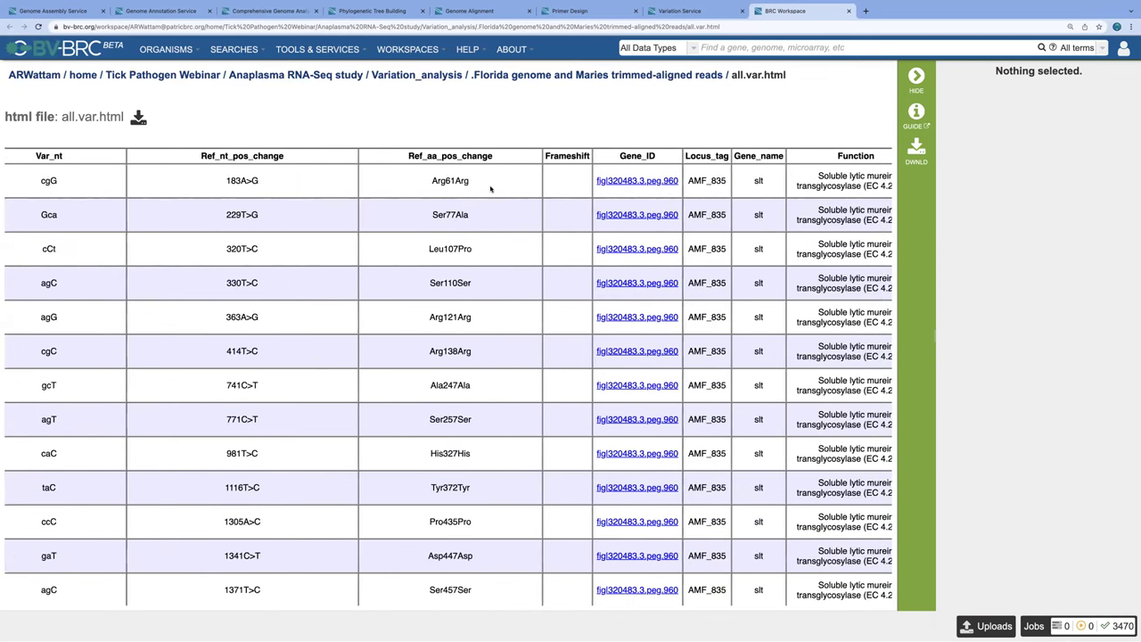
pyautogui.hscroll(1, 490, 190)
pyautogui.hscroll(4, 495, 192)
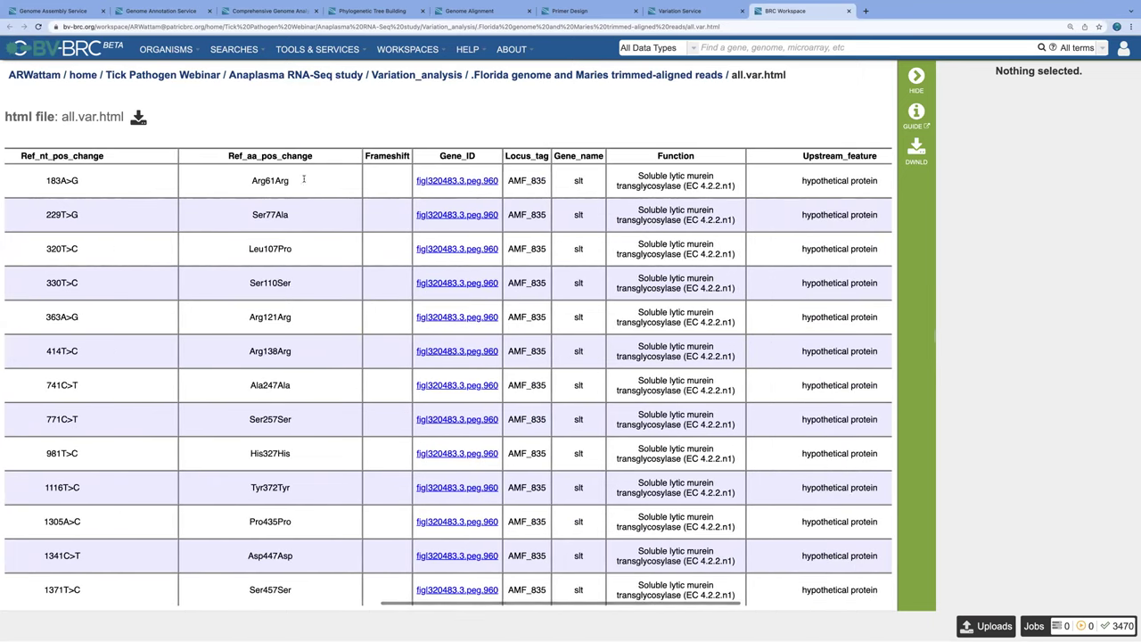
pyautogui.hscroll(1, 439, 190)
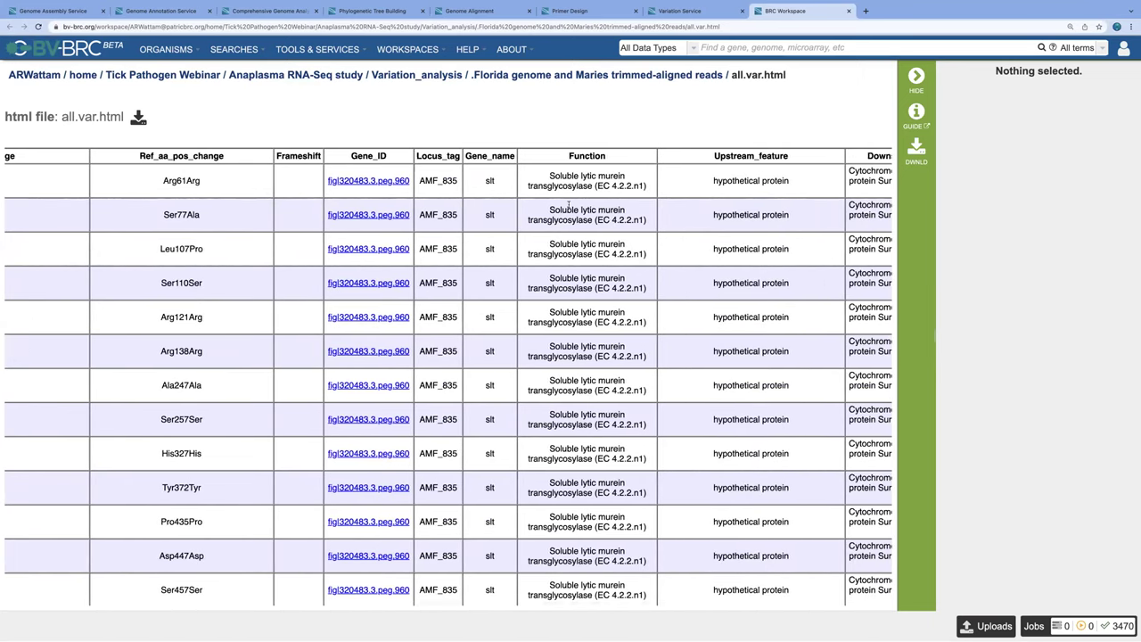
pyautogui.hscroll(7, 575, 205)
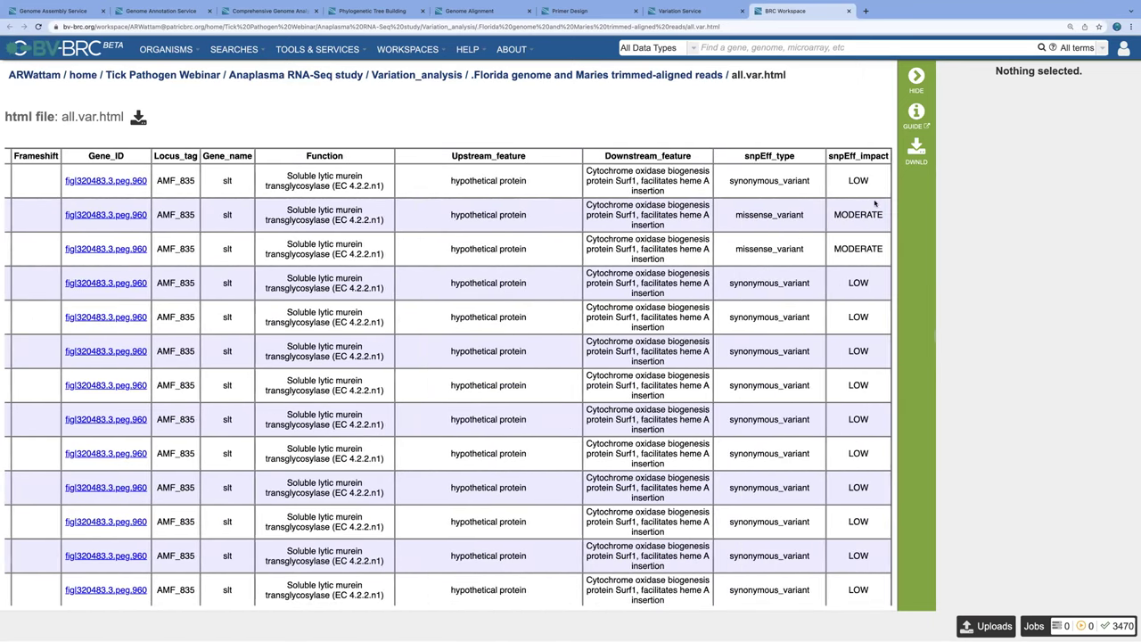
# Step: Scroll down to the HIGH-impact AMF_840 frameshift and the atpB and egsA variants
pyautogui.scroll(-4, 803, 287)
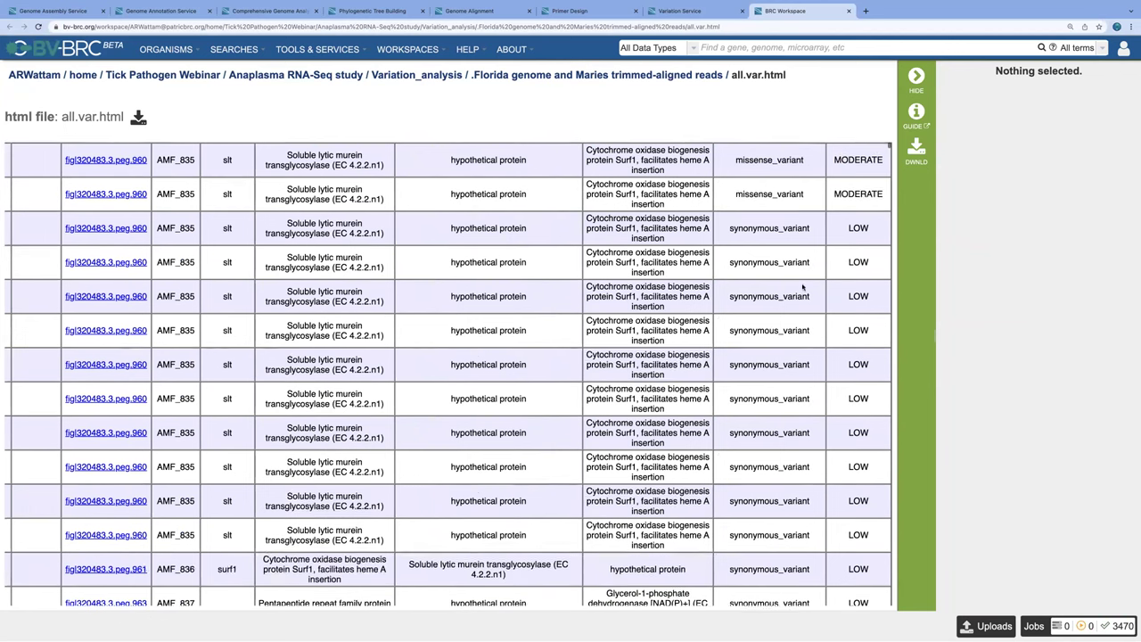
pyautogui.scroll(-10, 802, 287)
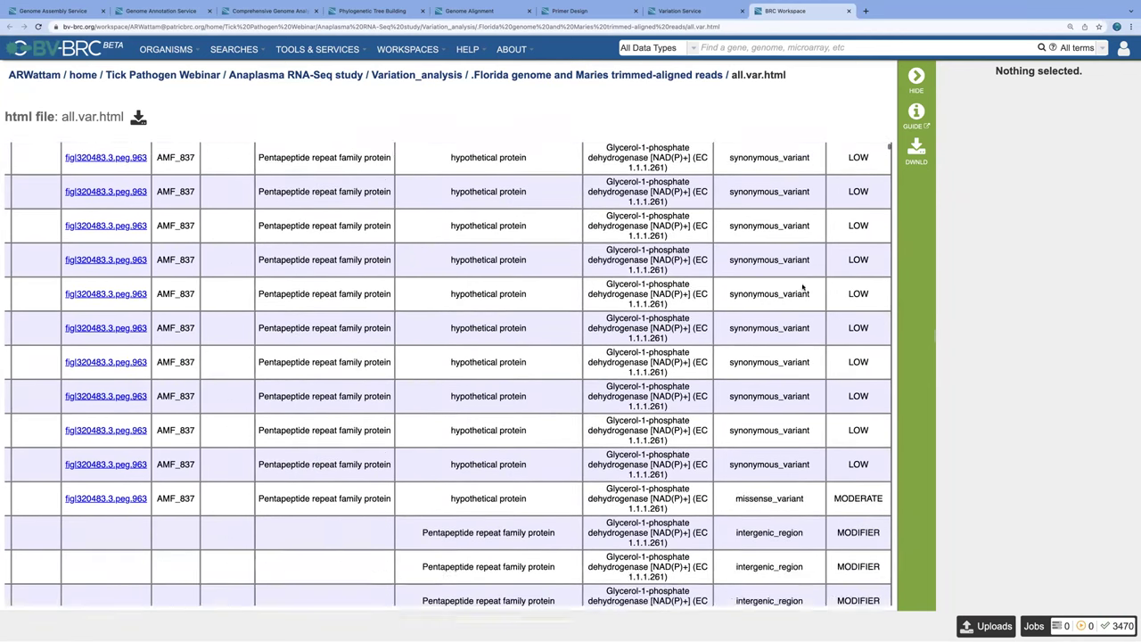
pyautogui.scroll(-10, 803, 288)
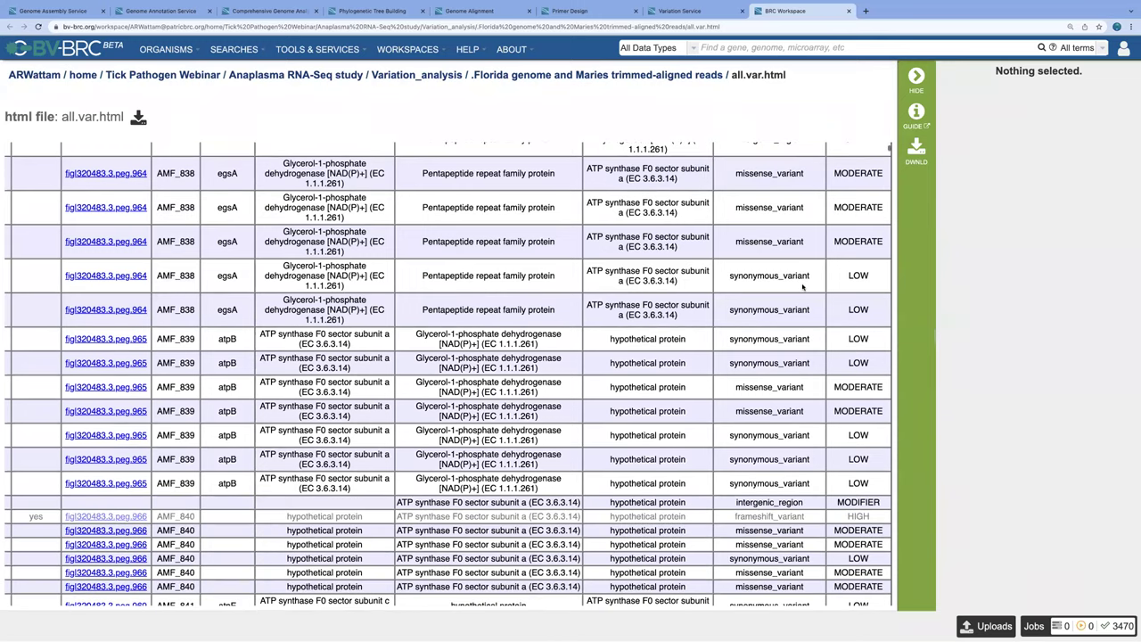
pyautogui.scroll(-2, 803, 287)
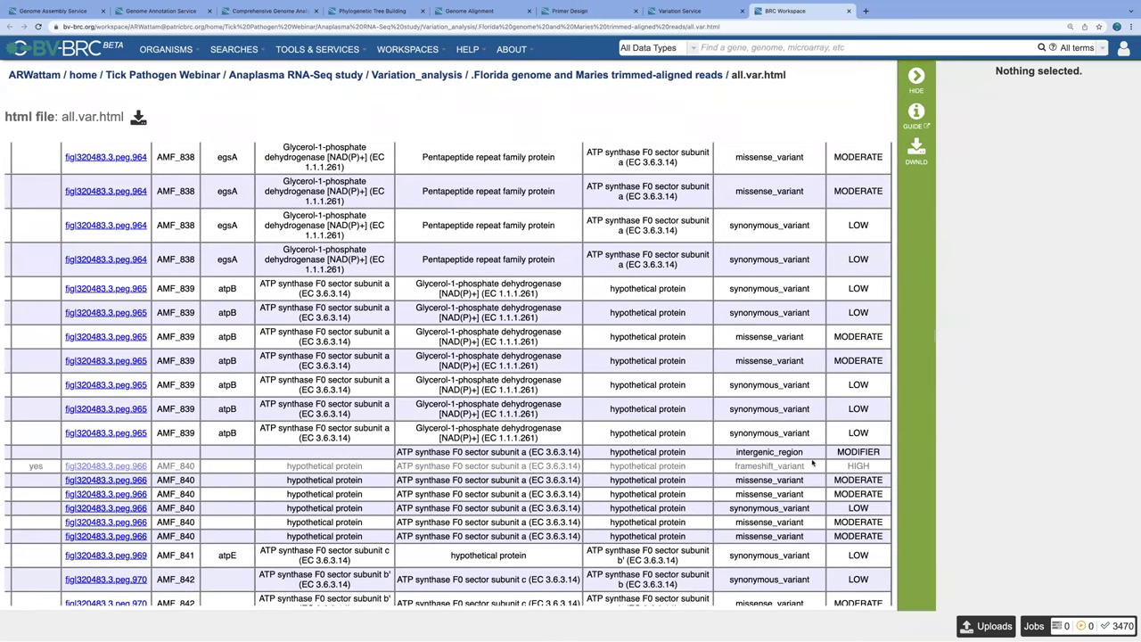
pyautogui.scroll(-1, 764, 468)
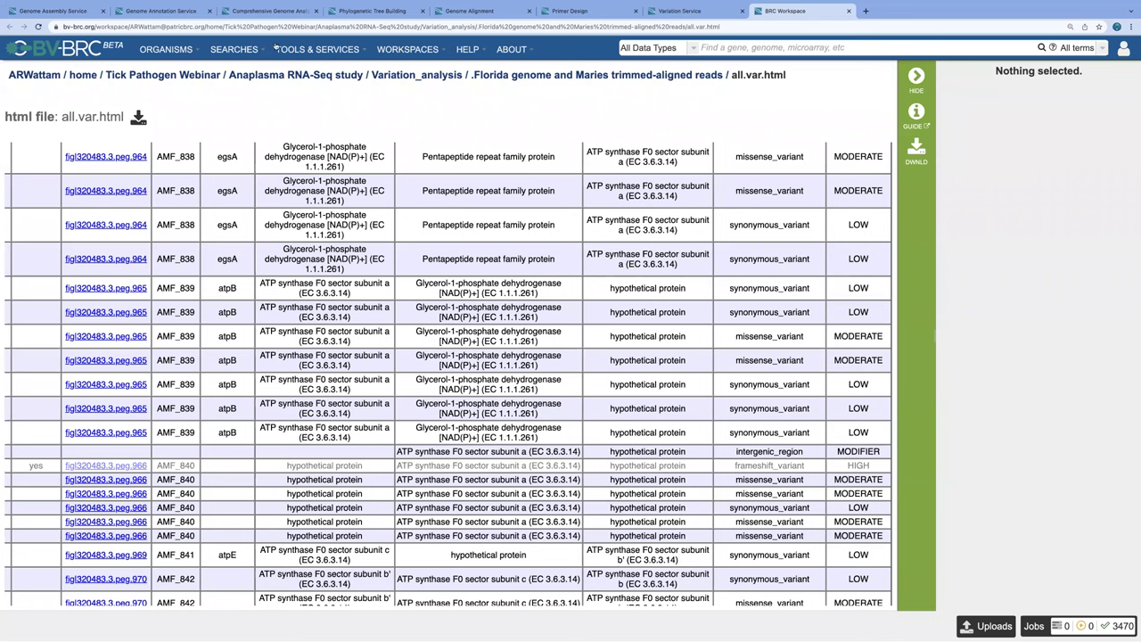
# Step: View the MSA and SNP Analysis page, then the wbkF FastTree tree of Brucella WbkF genes
pyautogui.click(310, 50)
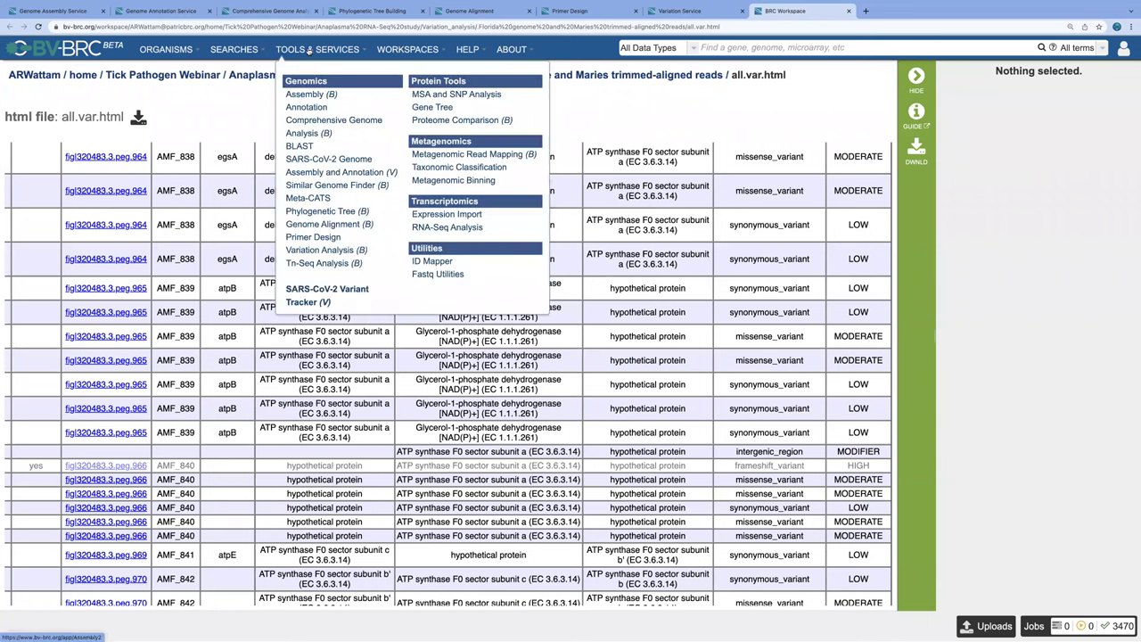
pyautogui.click(446, 95)
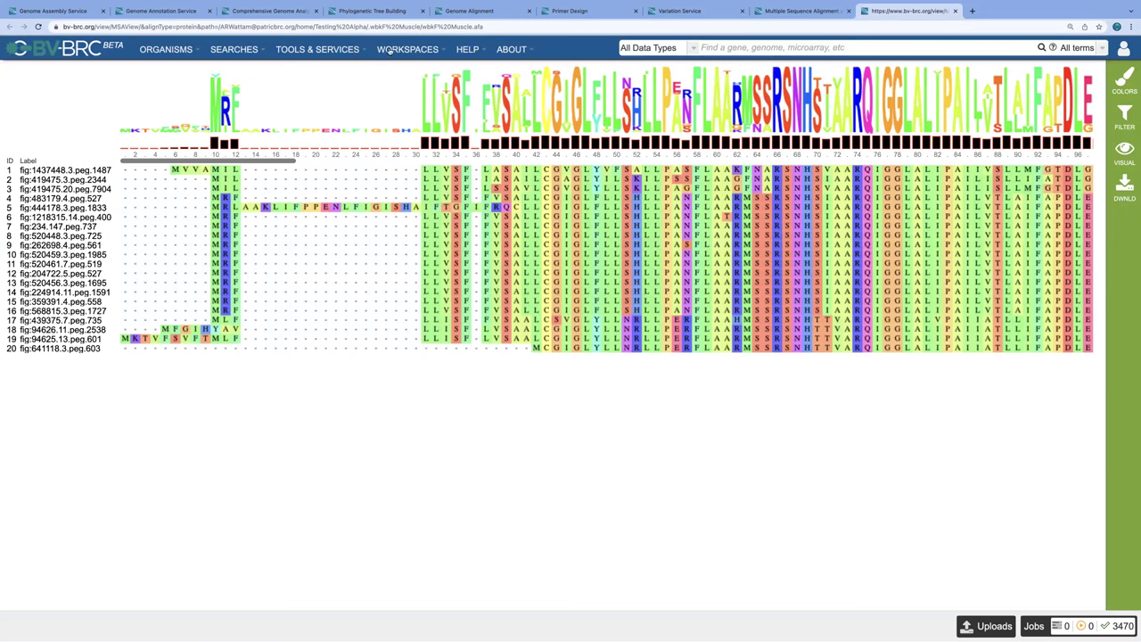
pyautogui.click(330, 51)
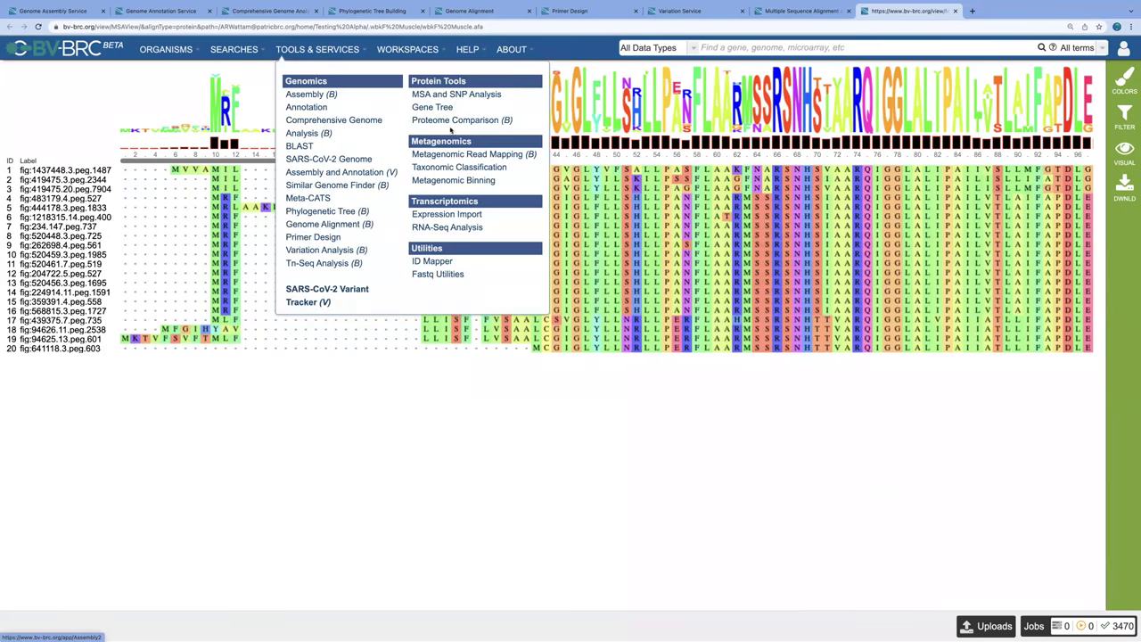
pyautogui.click(433, 107)
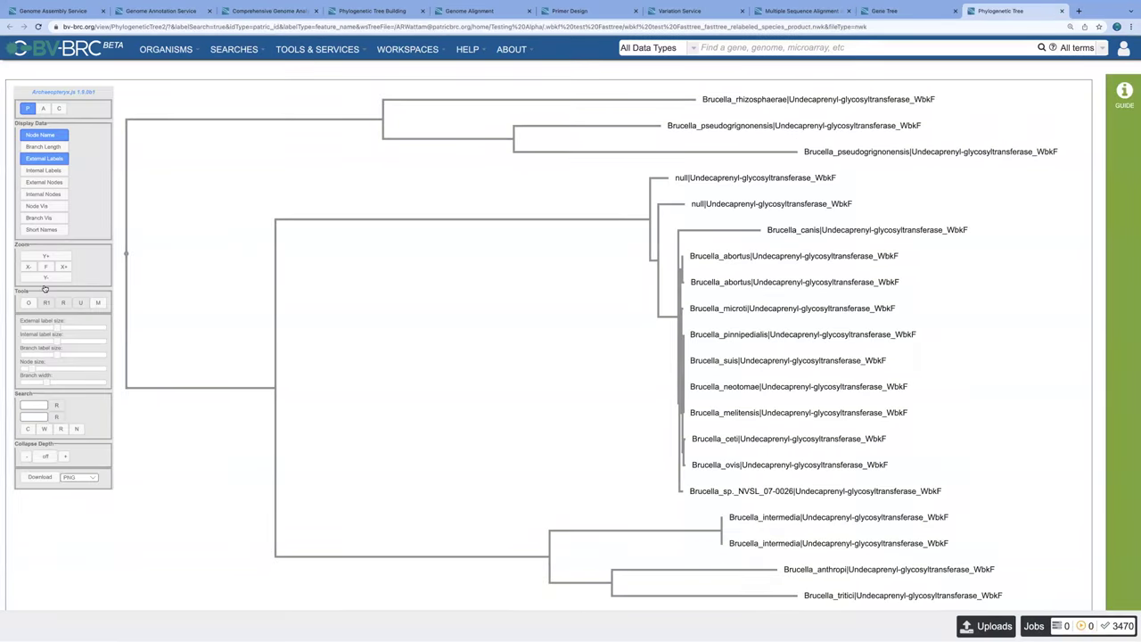
# Step: Reorder the gene tree branches so the Brucella rhizosphaerae leaf sits at the bottom
pyautogui.click(28, 303)
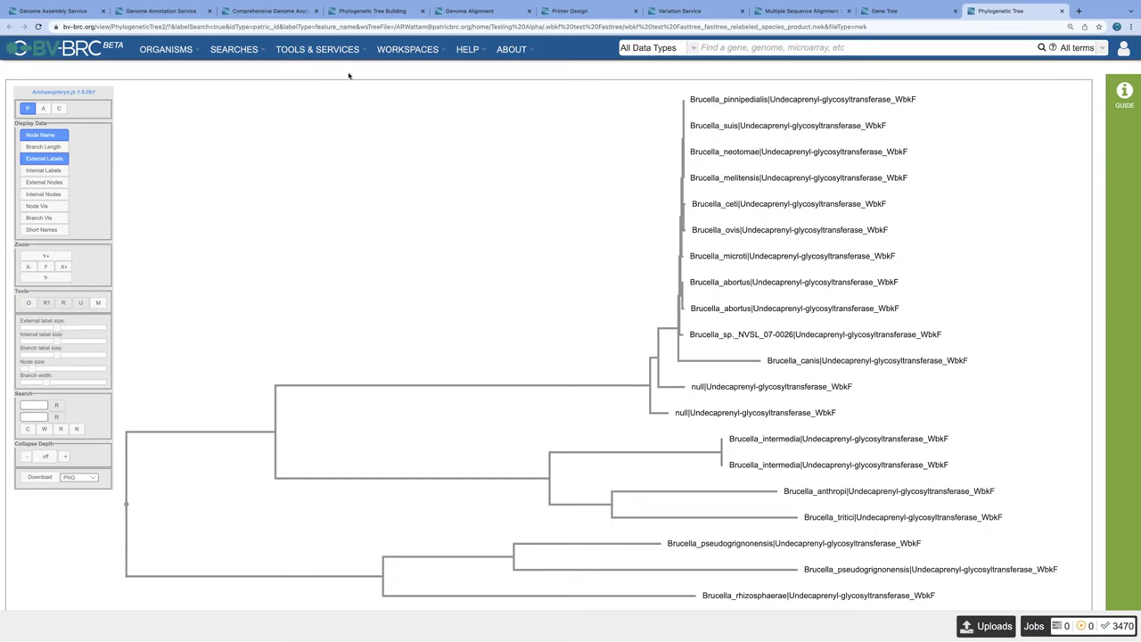
pyautogui.click(423, 51)
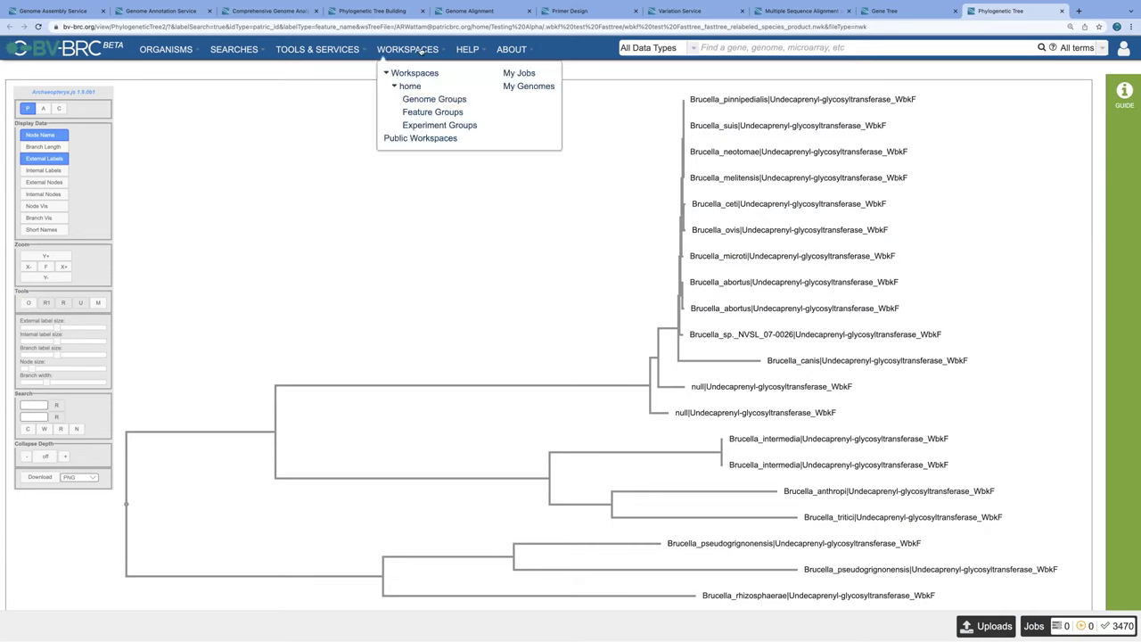
pyautogui.click(339, 51)
# Step: Open Proteome Comparison and view the 'microti reference test' circular map shaded by protein identity
pyautogui.click(451, 120)
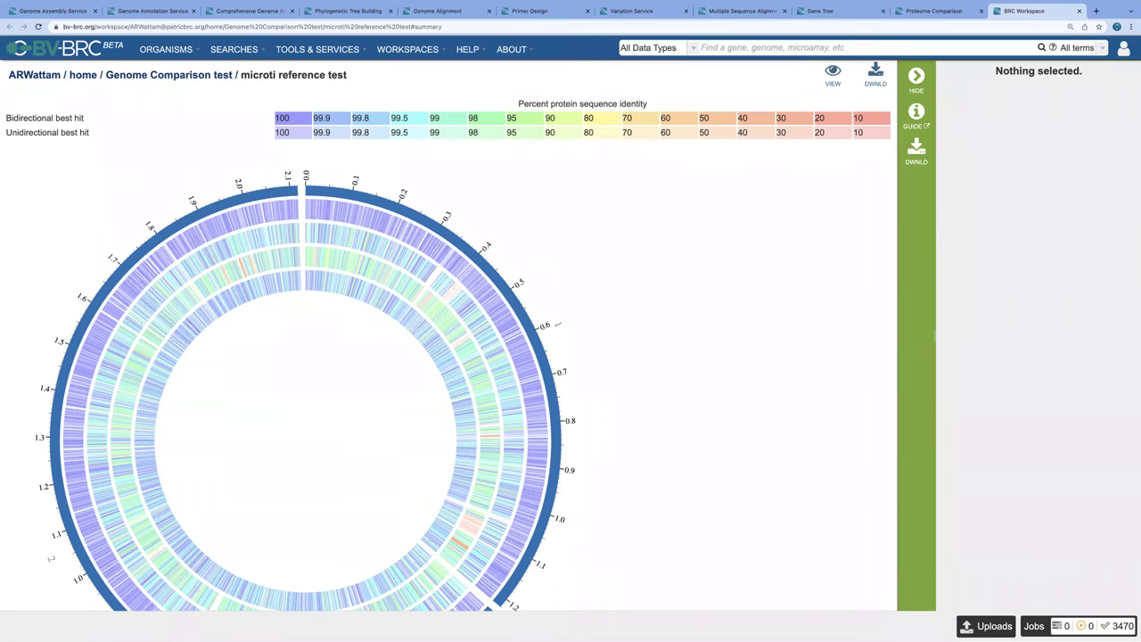
pyautogui.click(410, 47)
pyautogui.click(349, 50)
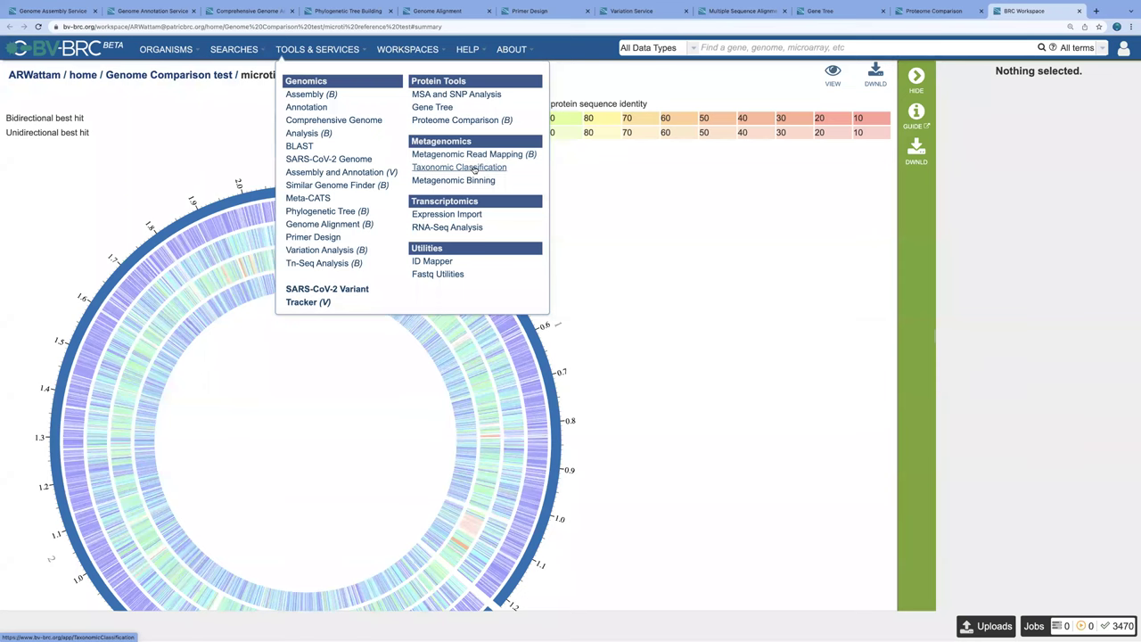
# Step: In the Taxonomic Classification Krona chart.html, zoom into Bacilli, return to Root, then Gammaproteobacteria
pyautogui.click(473, 168)
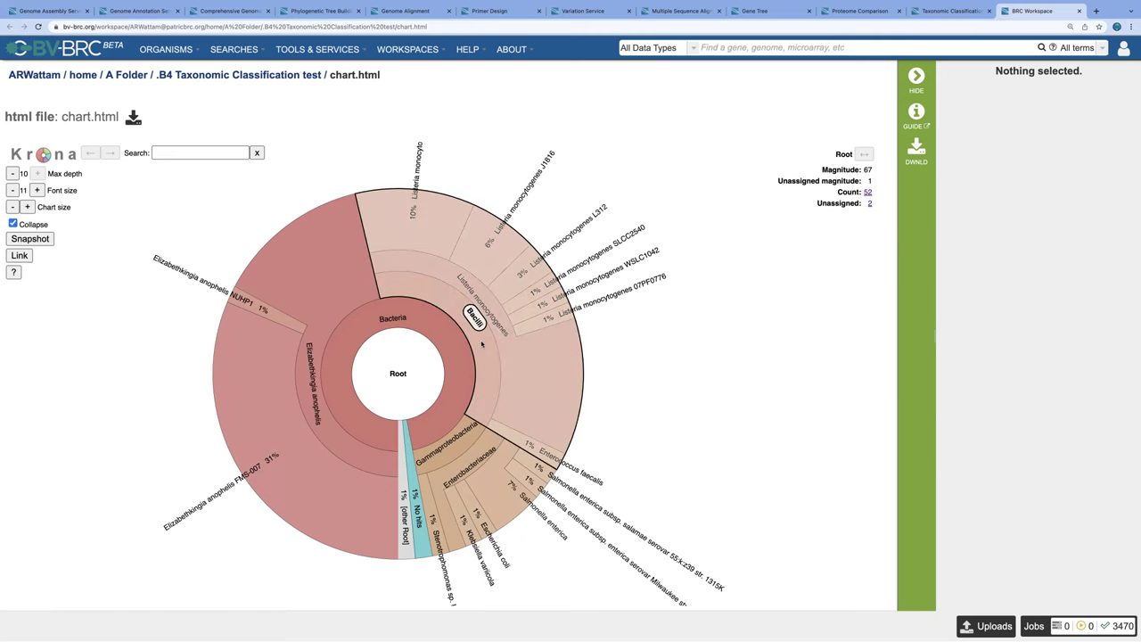
pyautogui.click(482, 344)
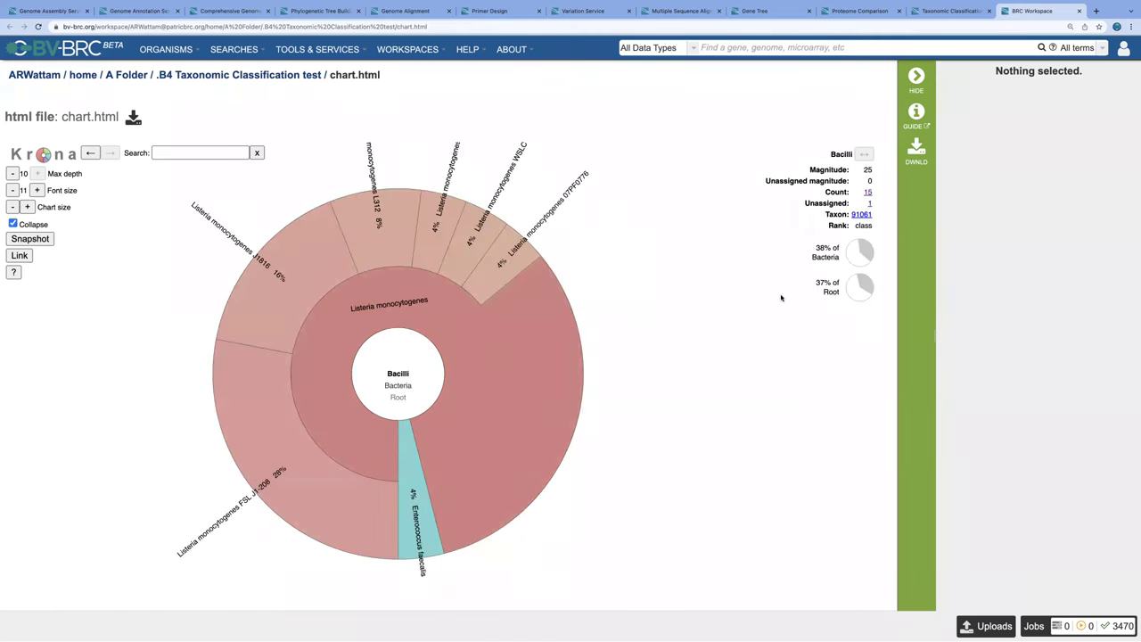
pyautogui.click(398, 397)
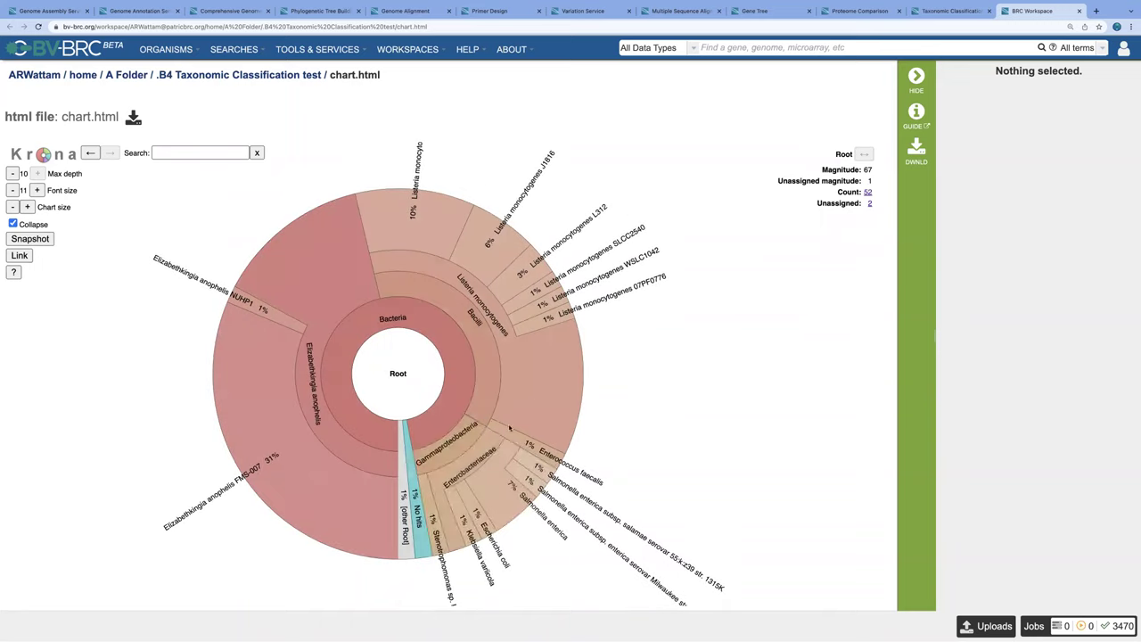
pyautogui.click(459, 443)
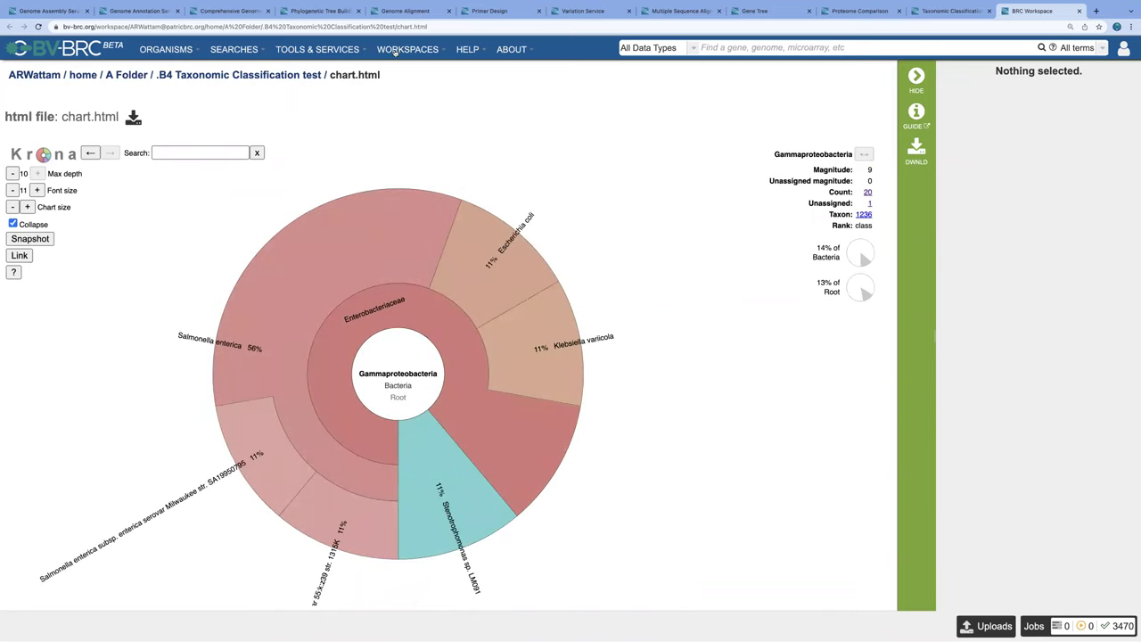
# Step: Open Metagenomic Binning and view BinningReport.html: good Coxiella bin, bad Rickettsia massiliae bin
pyautogui.click(331, 51)
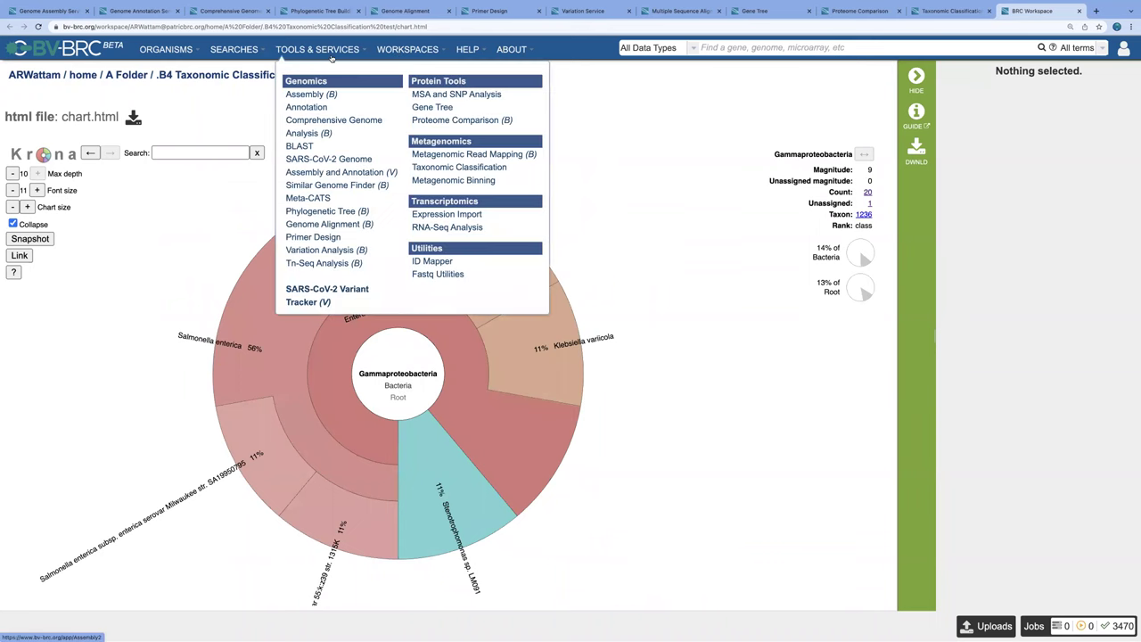
pyautogui.click(430, 180)
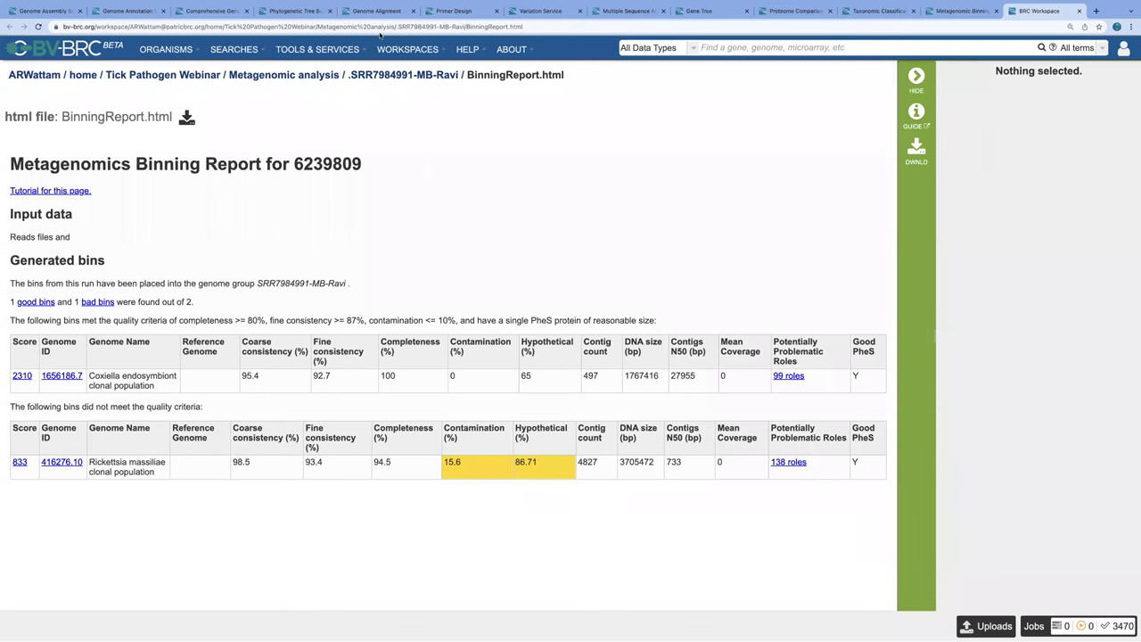
pyautogui.moveTo(328, 53)
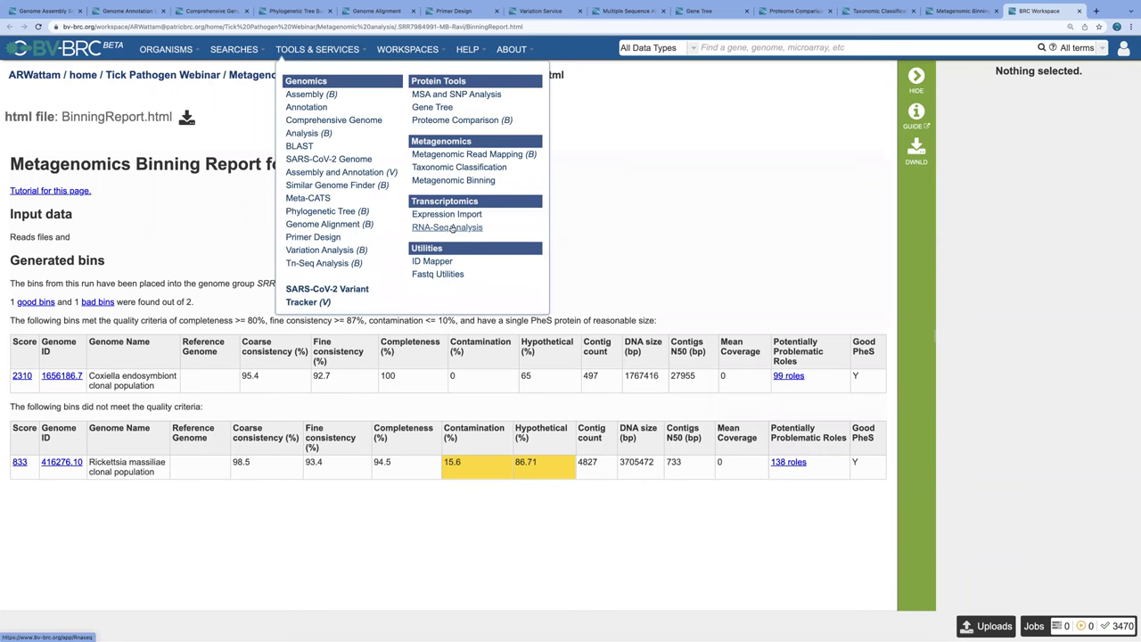
# Step: Open RNA-Seq Analysis and, after briefly trying Tuxedo, set the strategy to Htseq-DESeq2
pyautogui.click(453, 228)
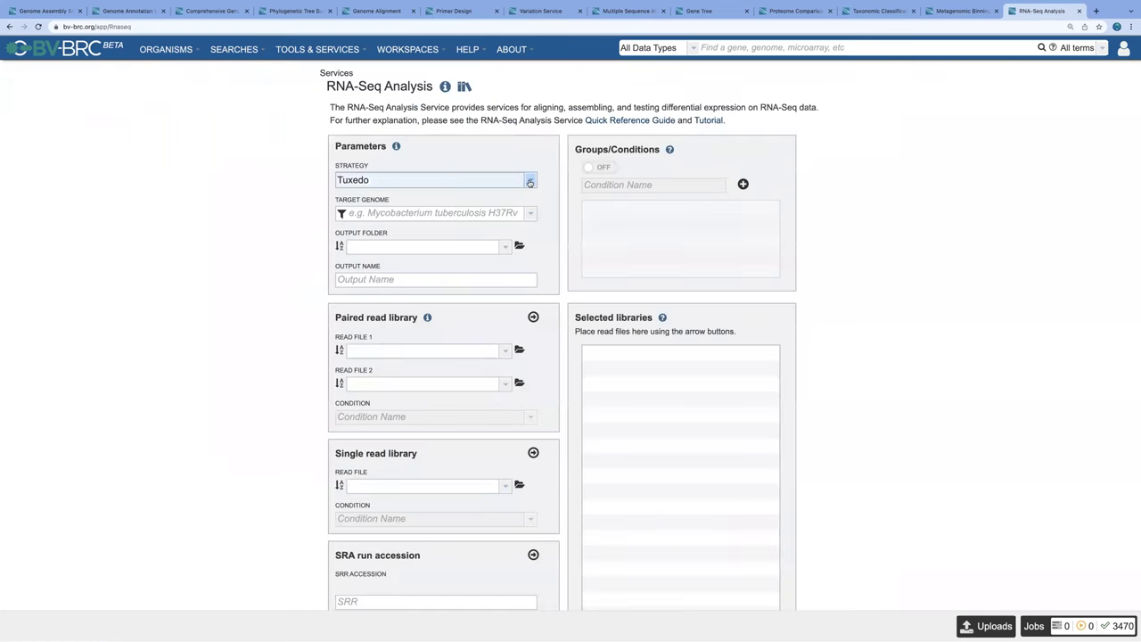
pyautogui.click(530, 182)
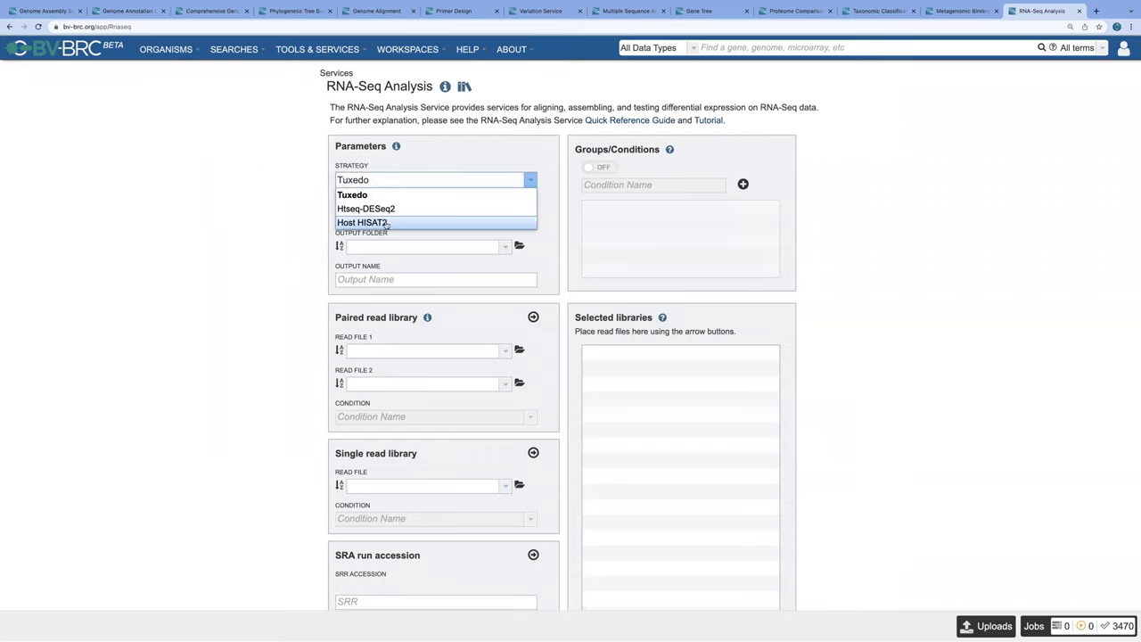
pyautogui.click(390, 210)
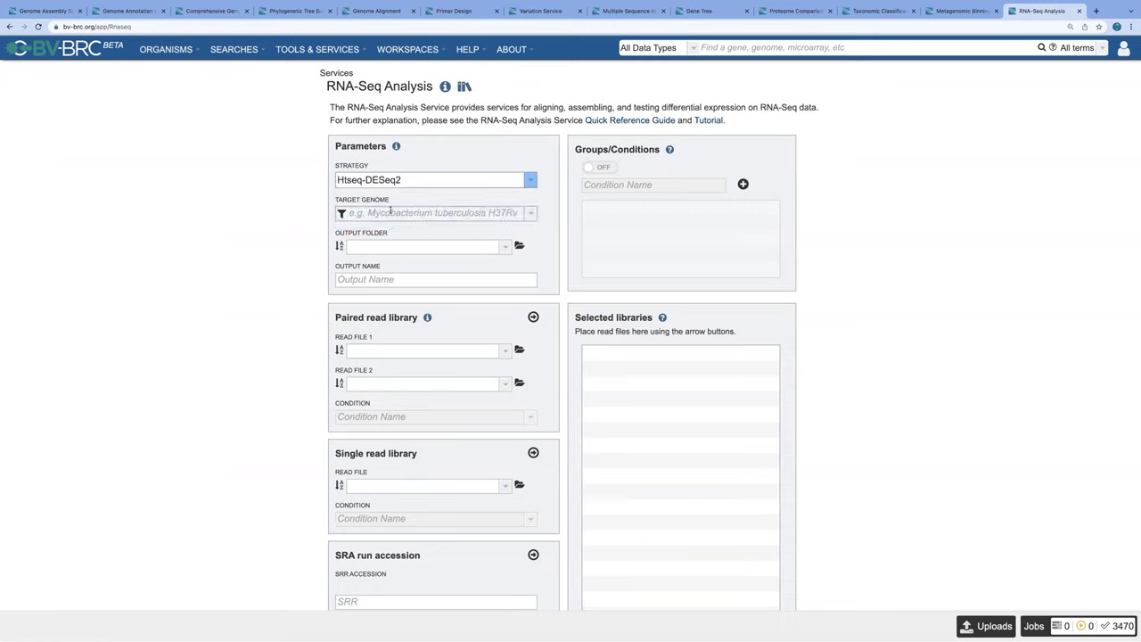
pyautogui.click(408, 180)
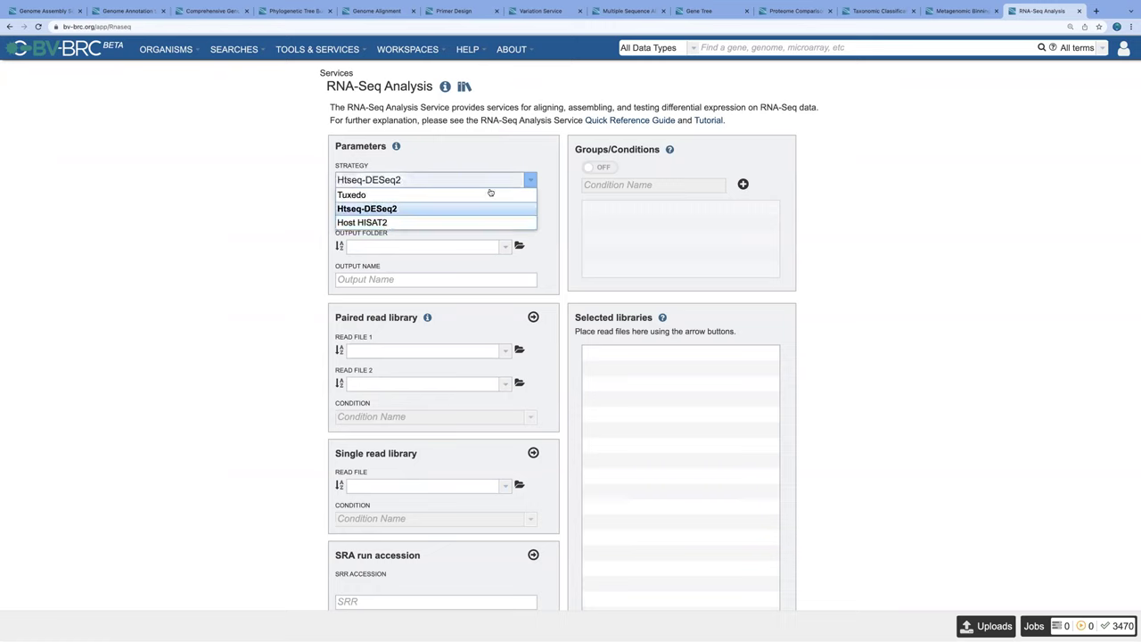
pyautogui.click(409, 198)
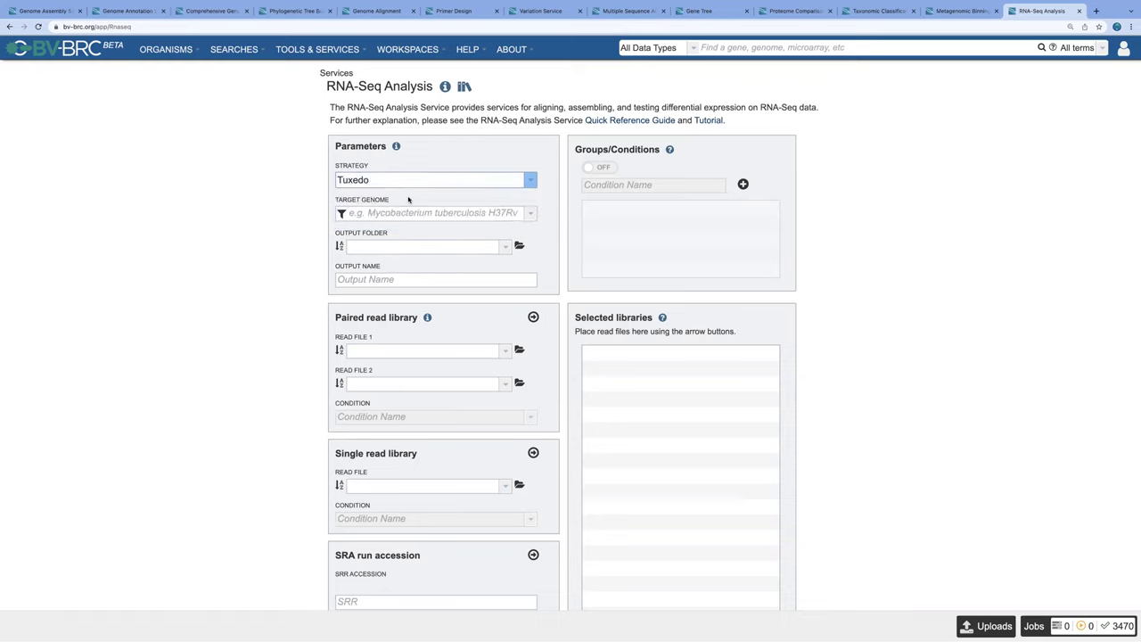
pyautogui.click(530, 181)
pyautogui.click(407, 210)
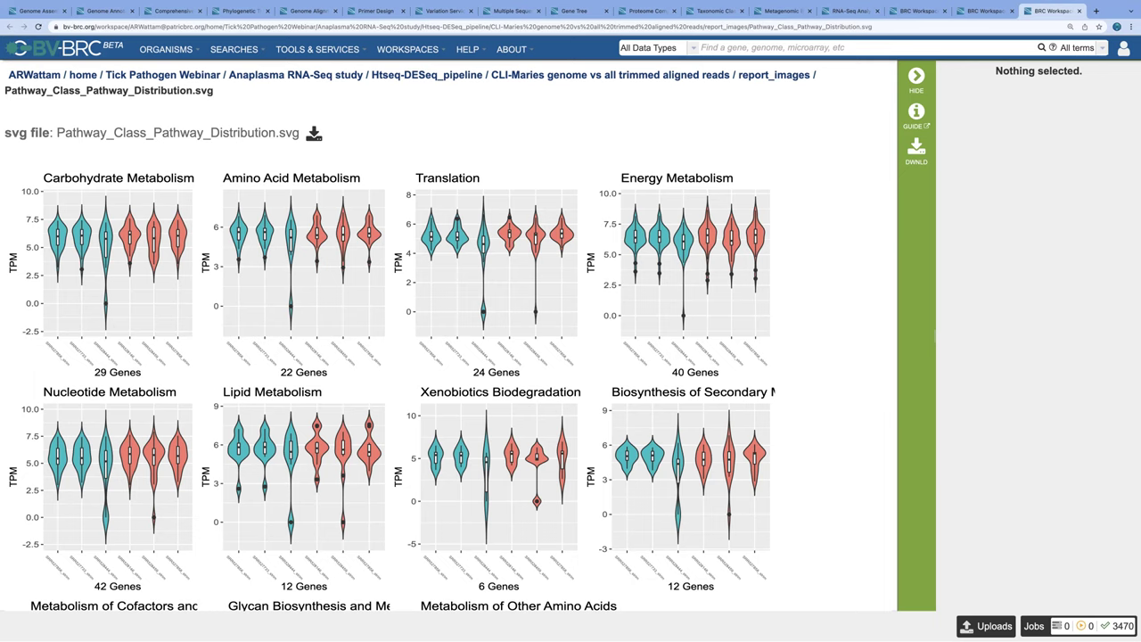
# Step: Scroll through the Pathway_Class_Pathway_Distribution.svg TPM violin plots comparing Maries and Florida
pyautogui.scroll(-3, 229, 445)
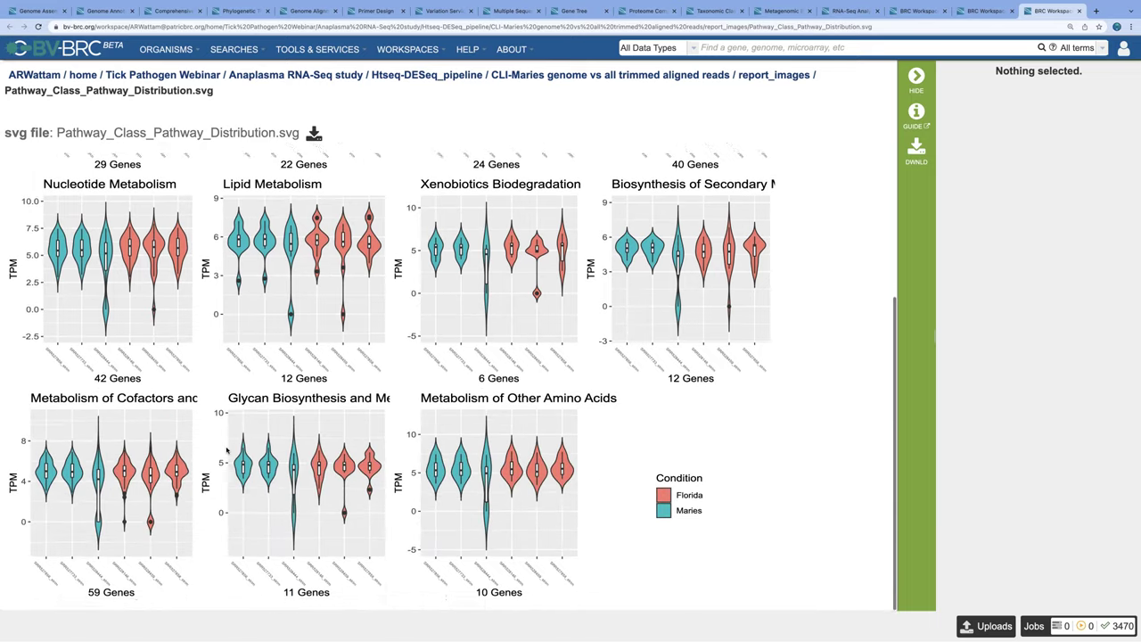
pyautogui.scroll(3, 228, 449)
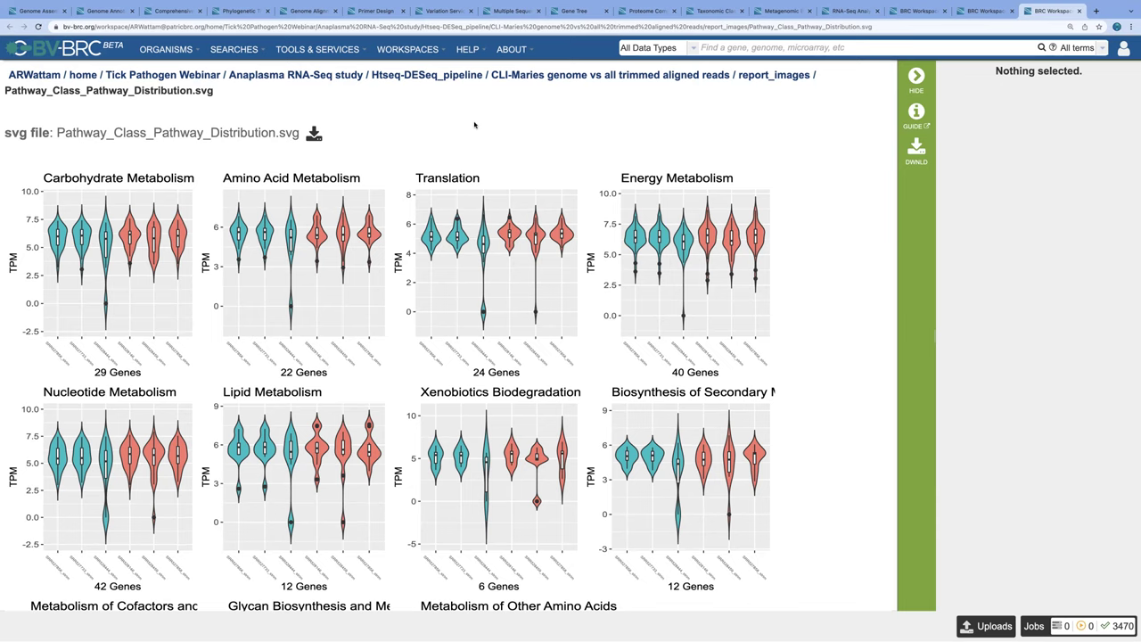
pyautogui.moveTo(317, 51)
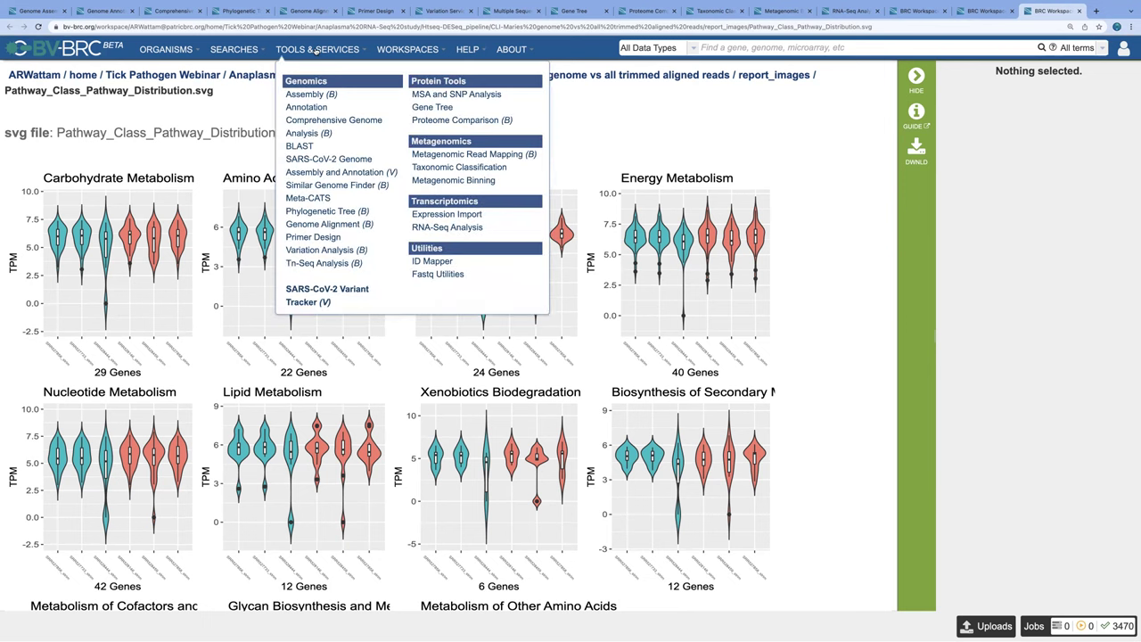
# Step: Open the Fastq Utilities service and list its available Select Action pipeline options
pyautogui.click(438, 274)
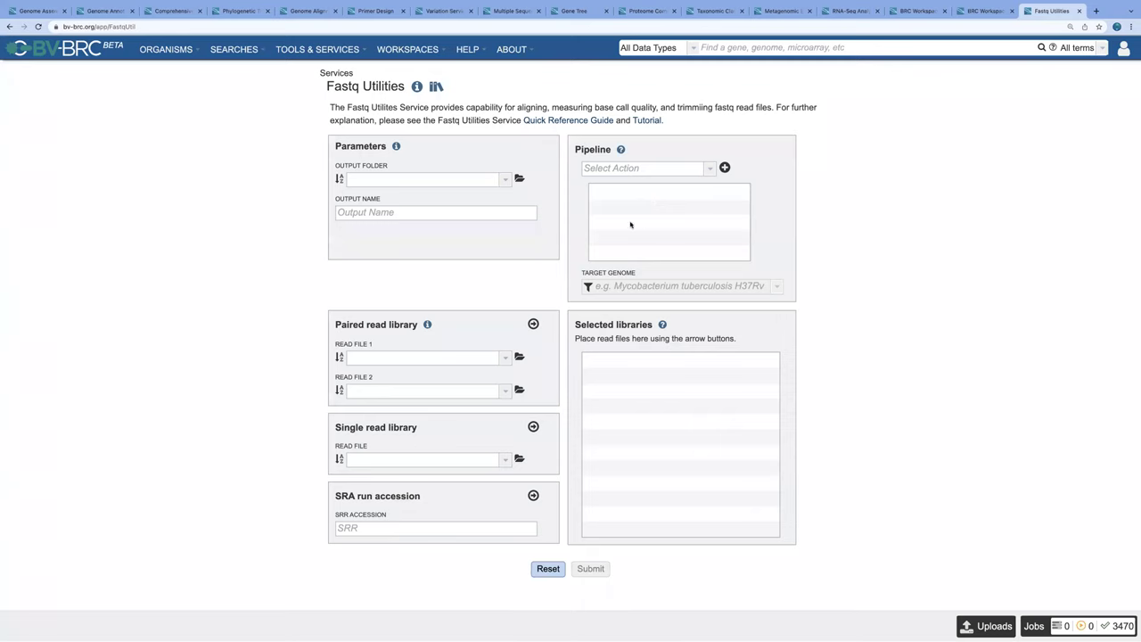
pyautogui.click(710, 170)
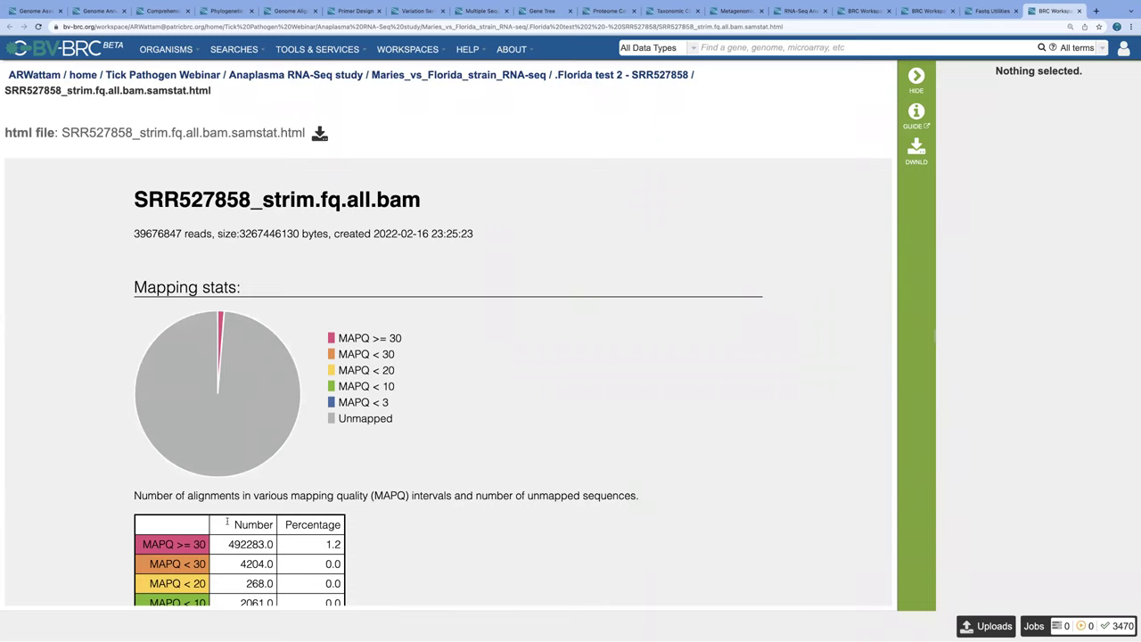
pyautogui.scroll(-2, 359, 444)
pyautogui.scroll(-1, 359, 443)
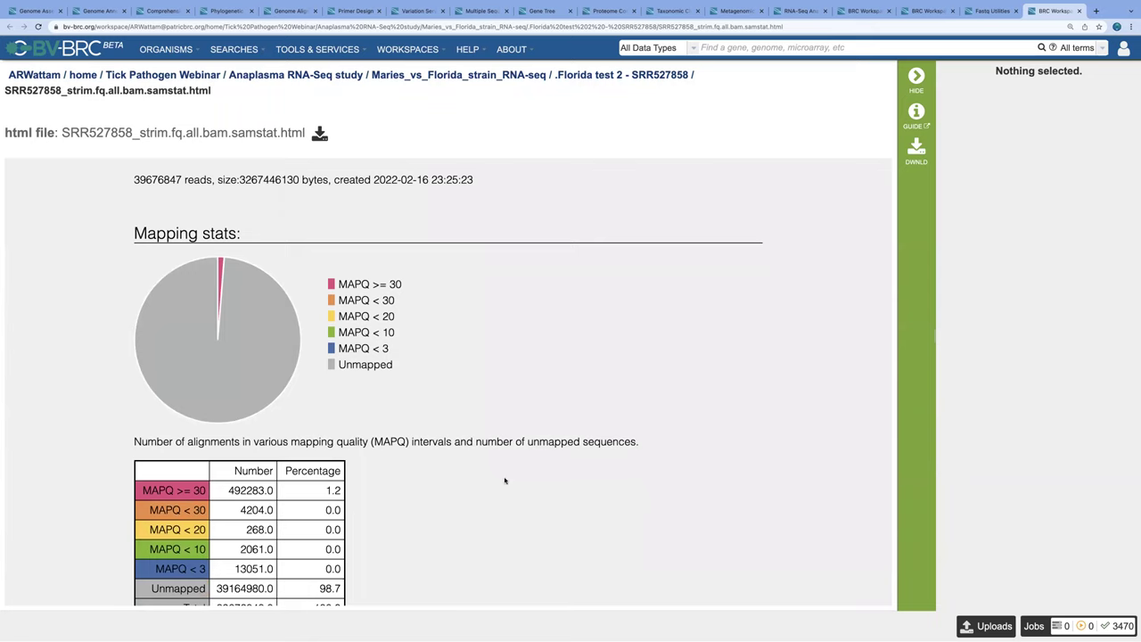
pyautogui.scroll(2, 504, 480)
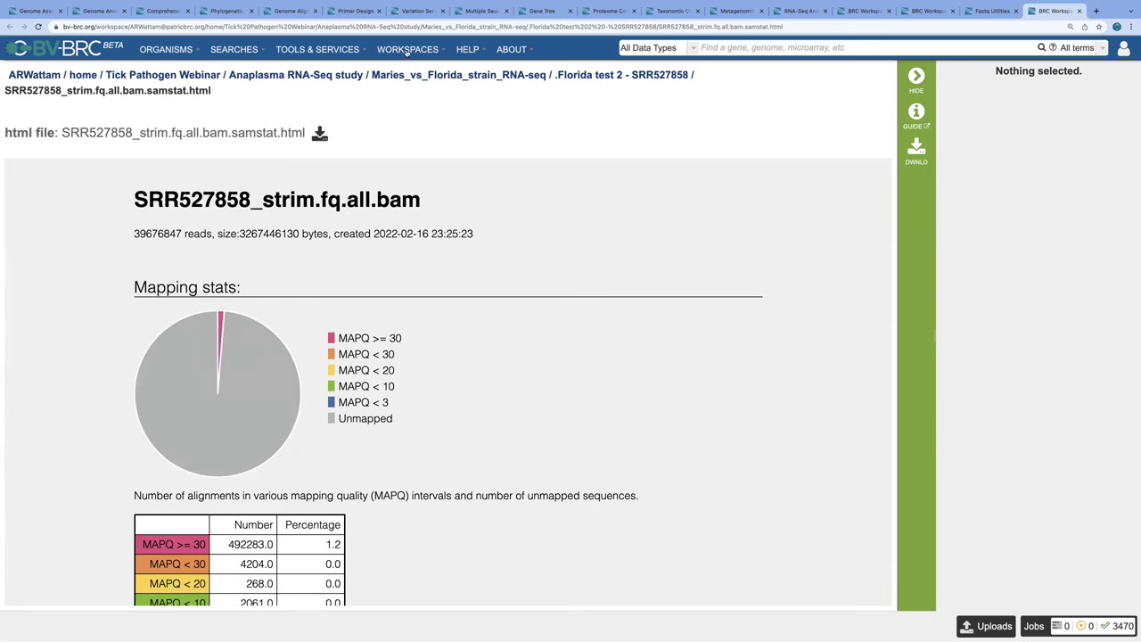
# Step: Return to the BV-BRC home page and show the WORKSPACES menu options
pyautogui.click(56, 46)
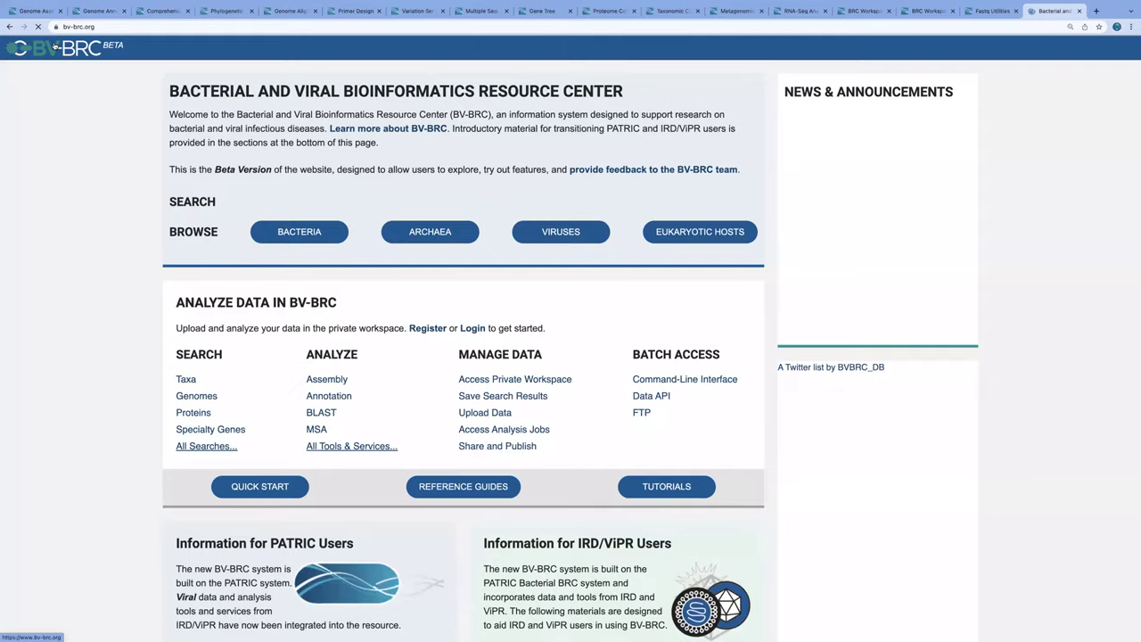
pyautogui.click(413, 50)
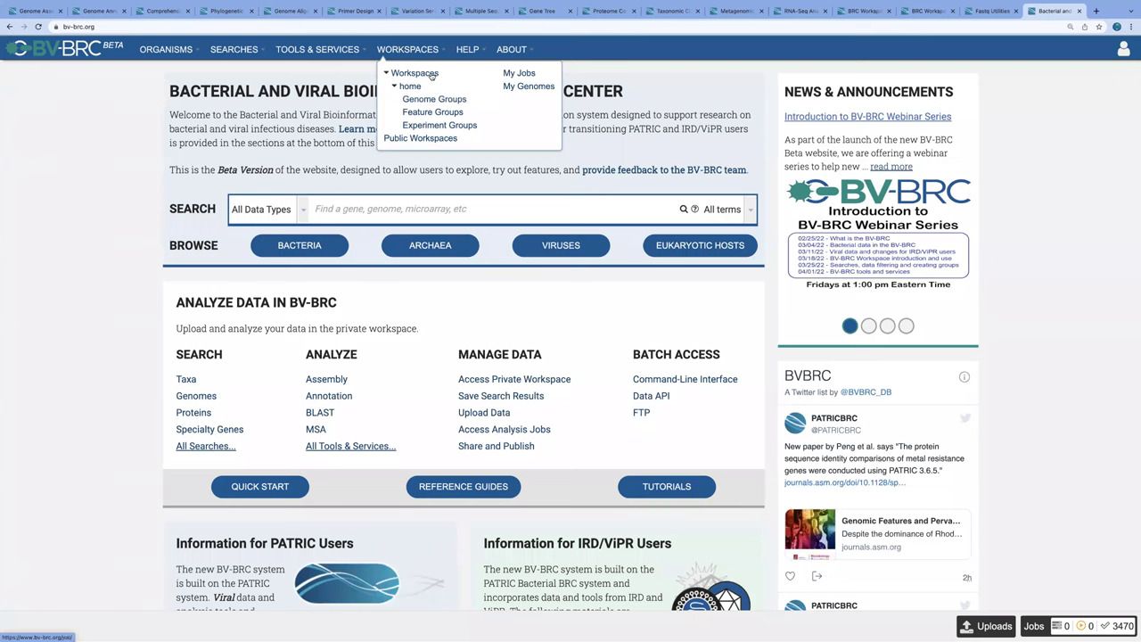
# Step: Open the list of all workspaces and scroll through it
pyautogui.click(432, 75)
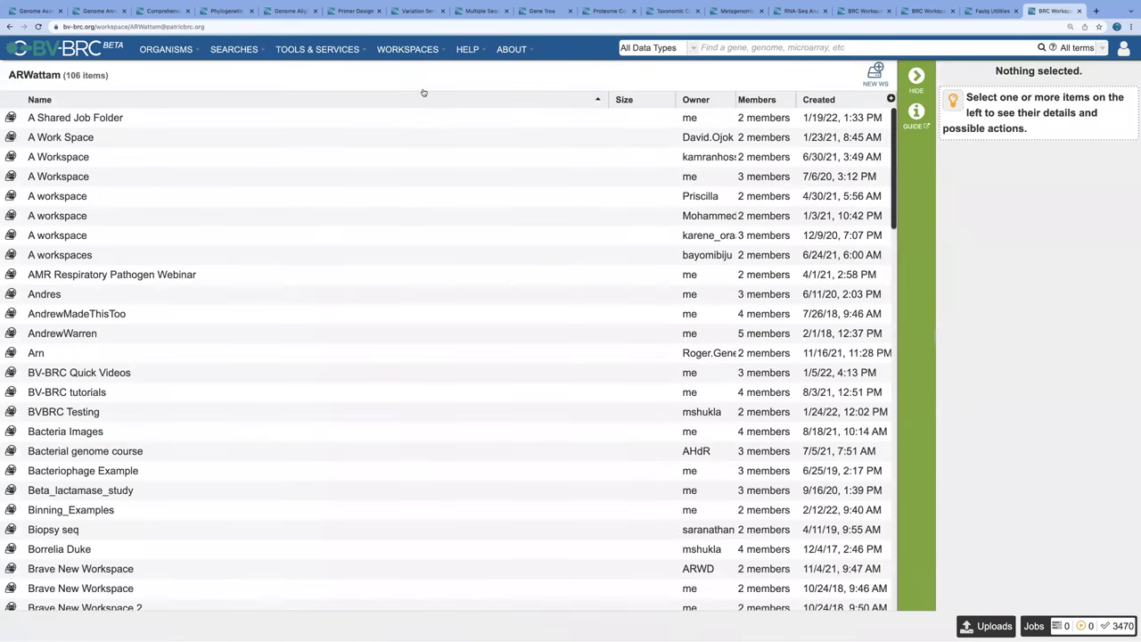
pyautogui.scroll(-1, 320, 290)
pyautogui.scroll(-2, 320, 290)
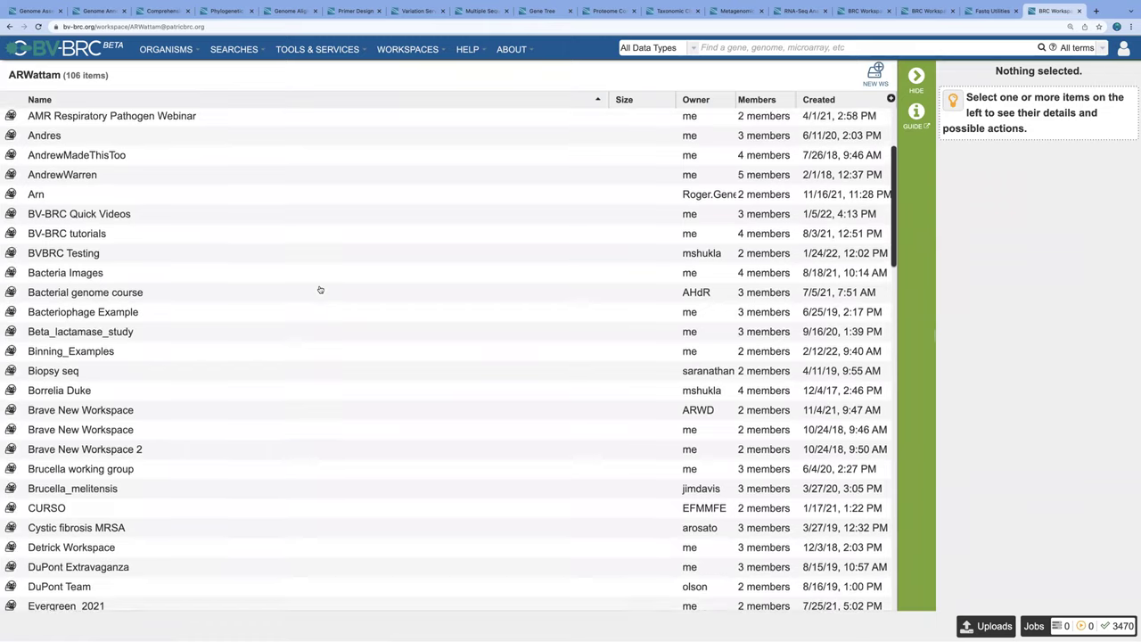
pyautogui.scroll(-2, 320, 290)
pyautogui.scroll(2, 320, 289)
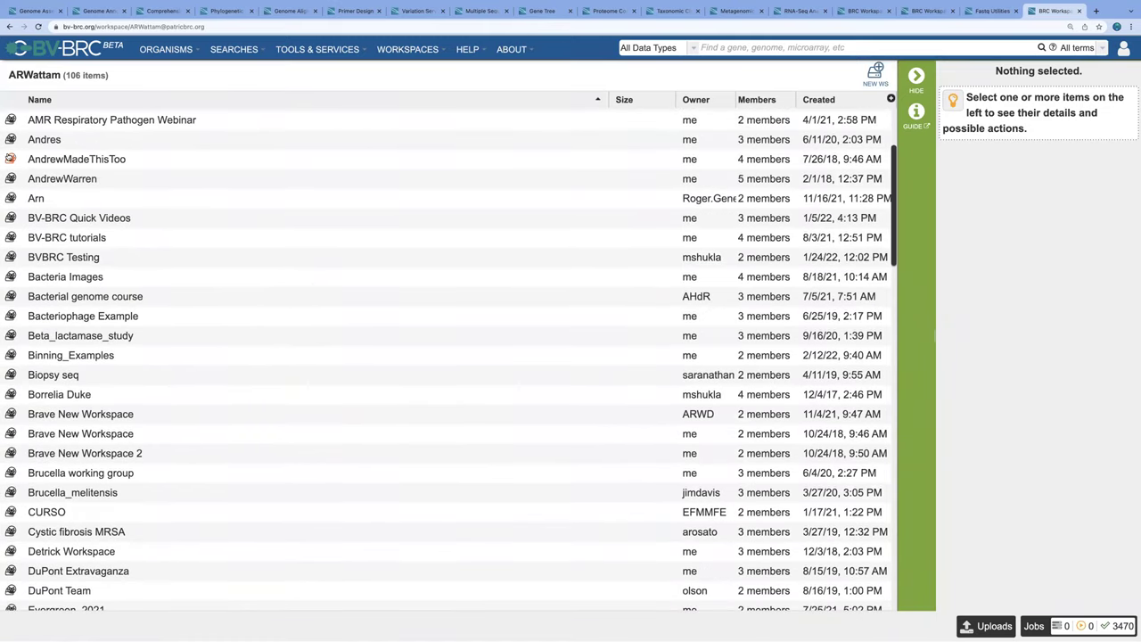
# Step: Browse a workspace's RNA-Seq data folder, then its U19_Tn-Seq folder
pyautogui.doubleClick(11, 158)
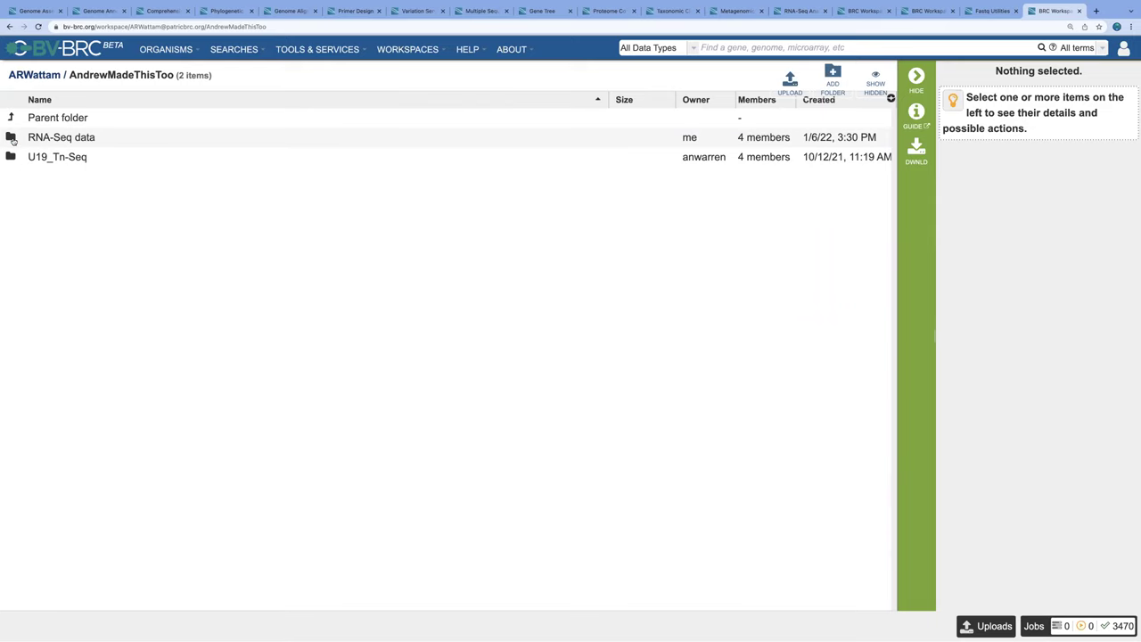
pyautogui.doubleClick(11, 137)
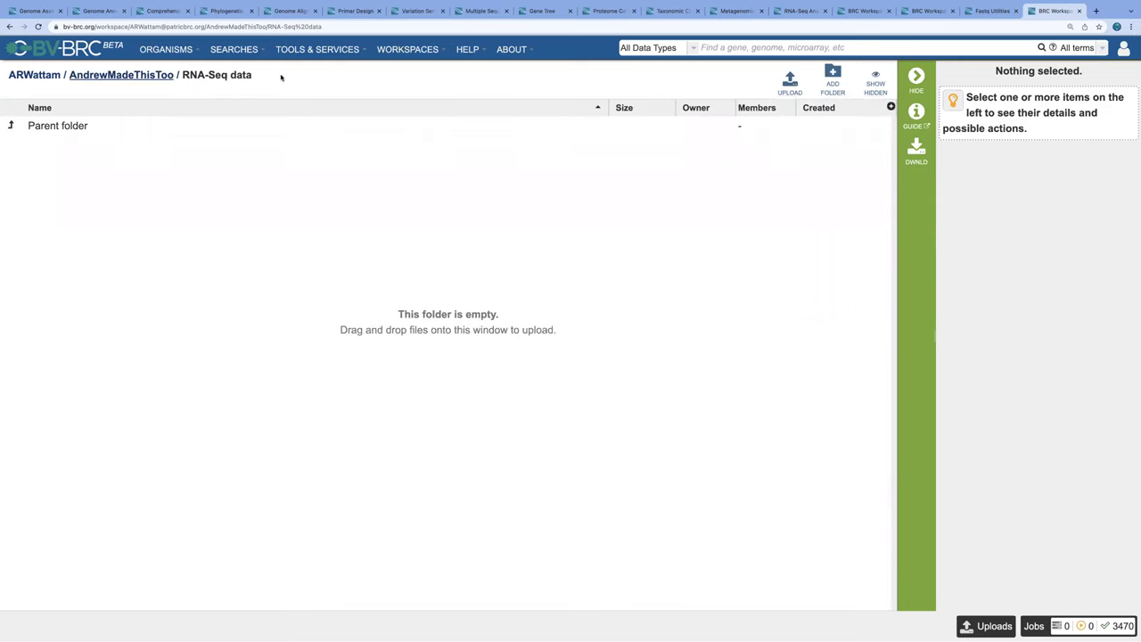
pyautogui.click(125, 76)
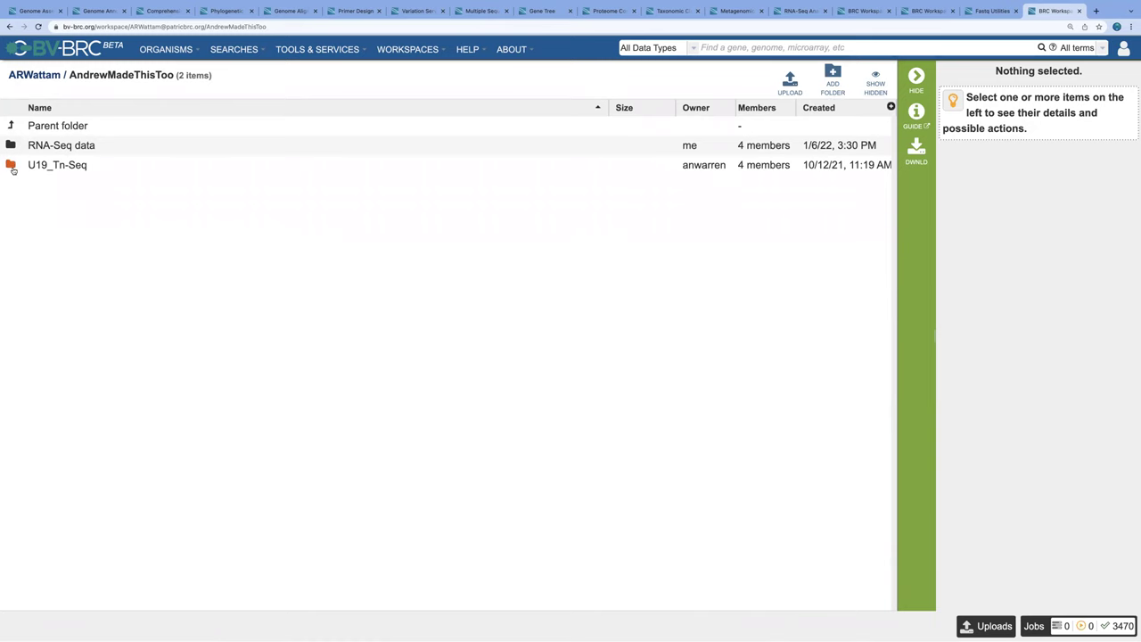
pyautogui.doubleClick(11, 167)
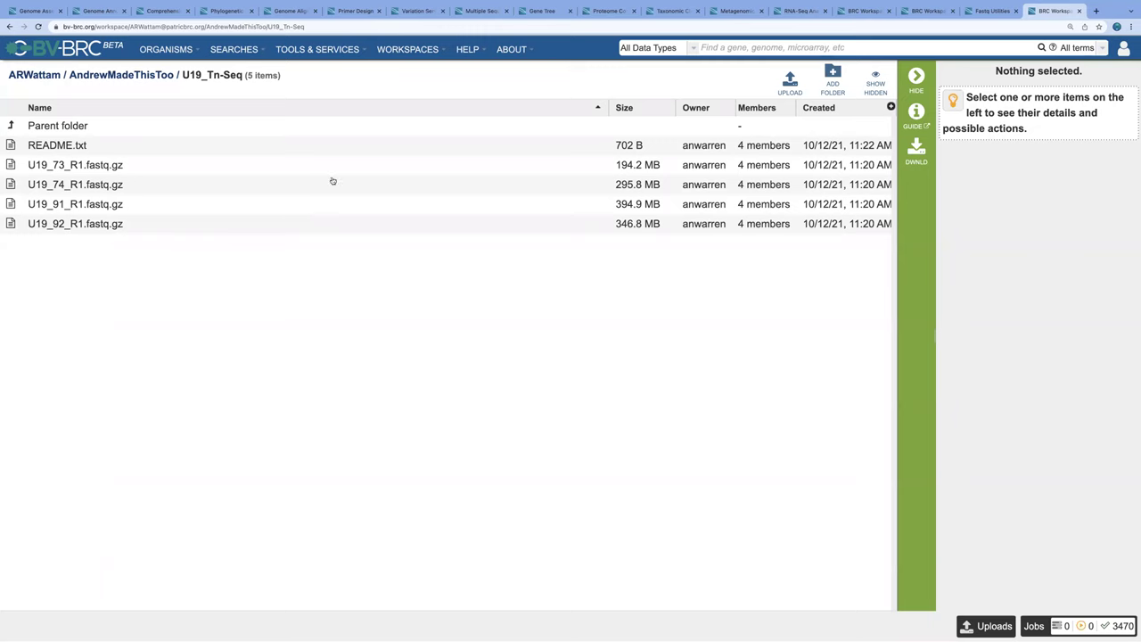
# Step: Show the Public Workspaces listing and scroll down through its 185 entries
pyautogui.click(419, 52)
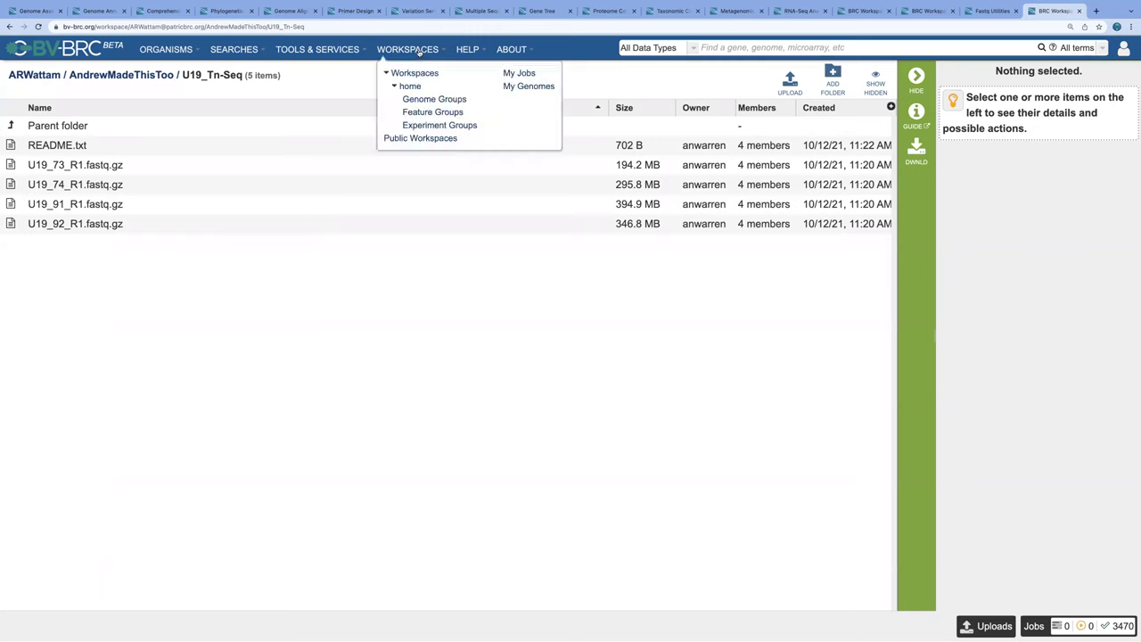
pyautogui.click(421, 139)
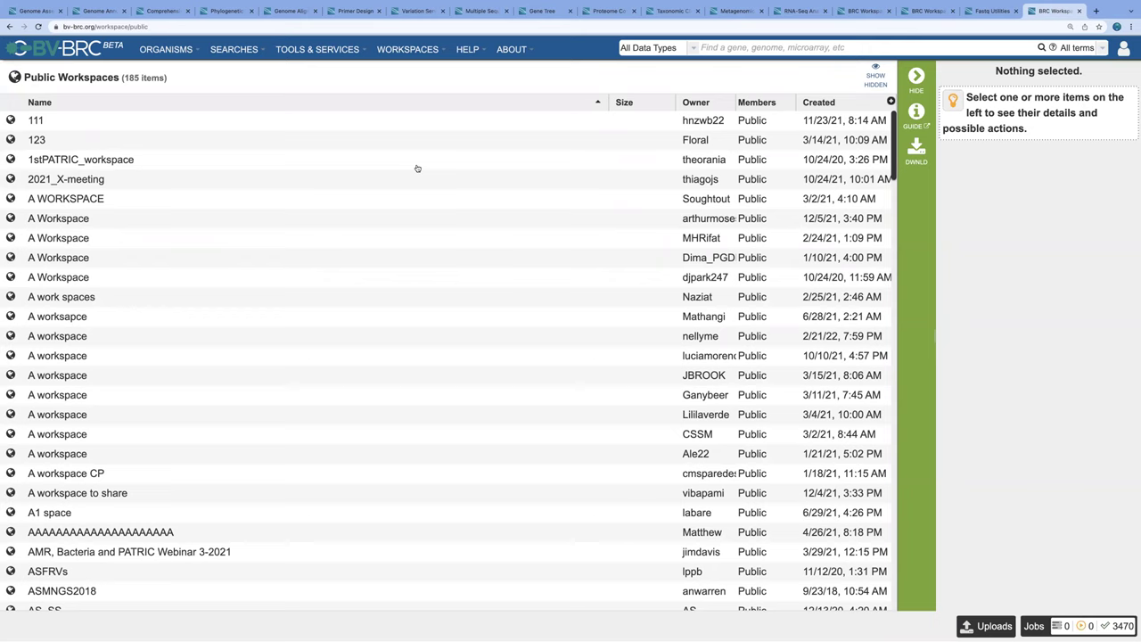
pyautogui.scroll(-3, 283, 369)
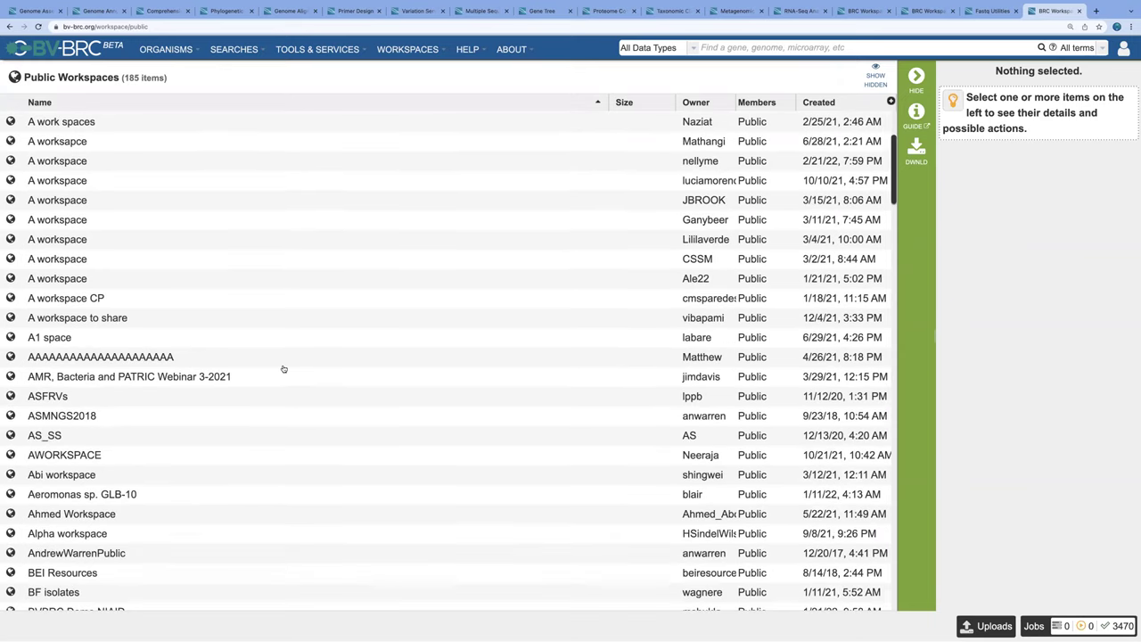
pyautogui.scroll(-5, 284, 370)
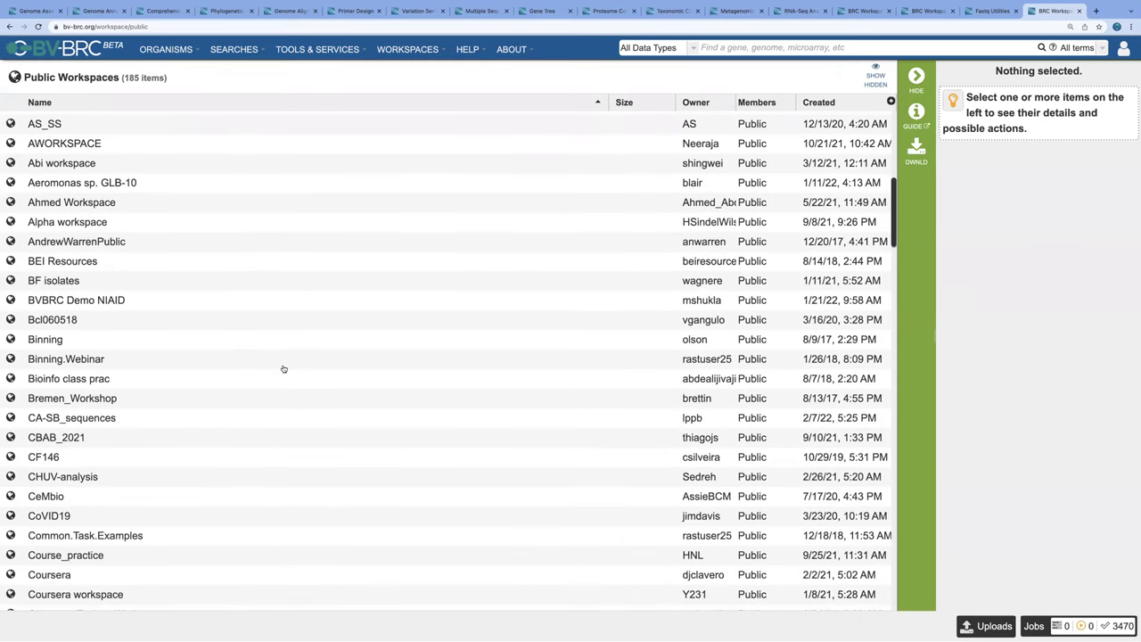
pyautogui.scroll(-4, 283, 369)
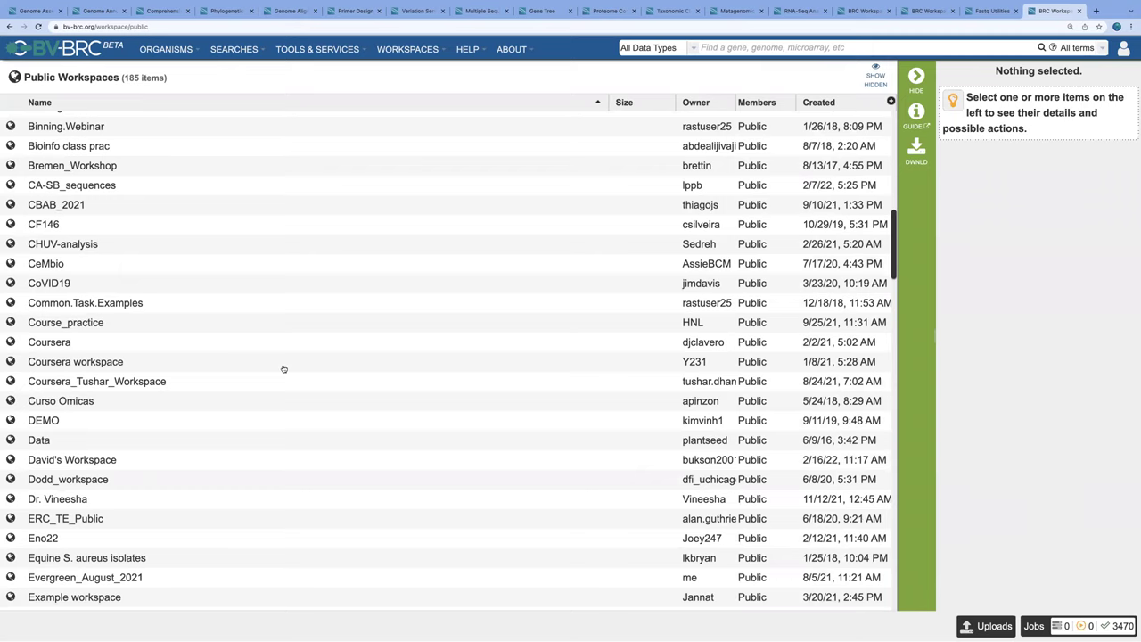
pyautogui.scroll(-6, 284, 370)
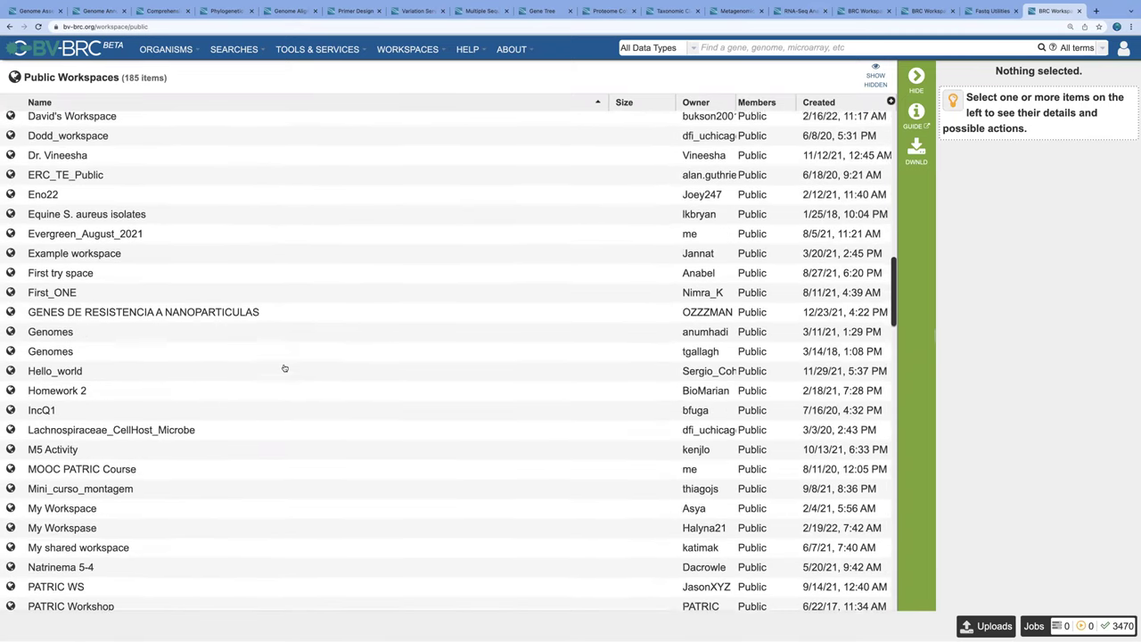
pyautogui.scroll(-2, 284, 368)
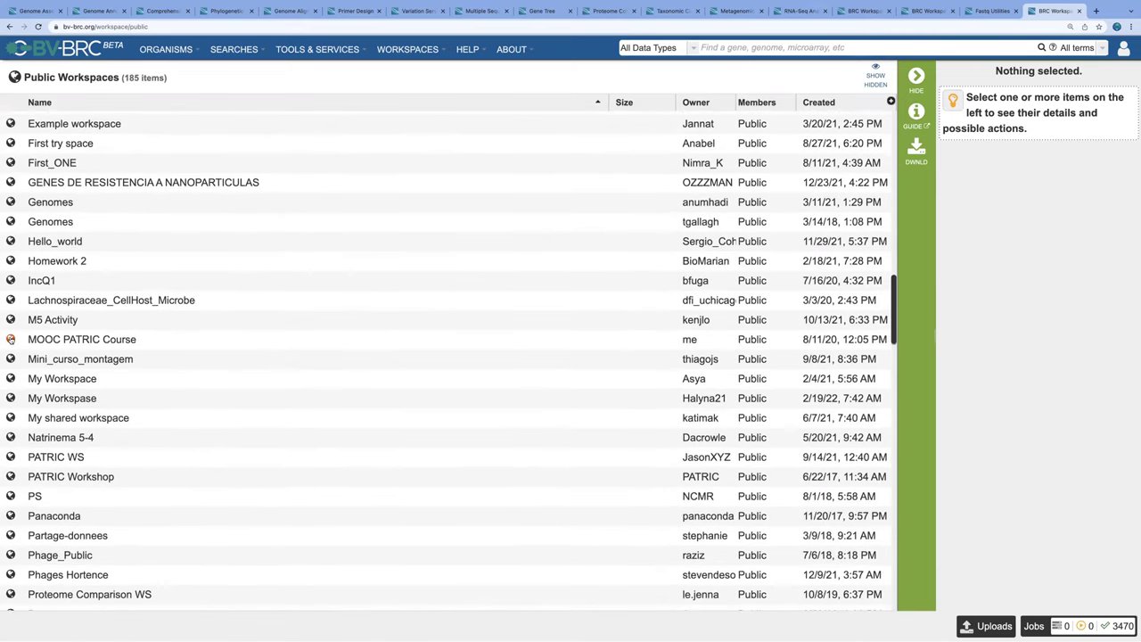
# Step: Open MOOC PATRIC Course > Comprehensive_Genome_Analysis, peek at Assignment and Contigs, then open Reads
pyautogui.doubleClick(11, 339)
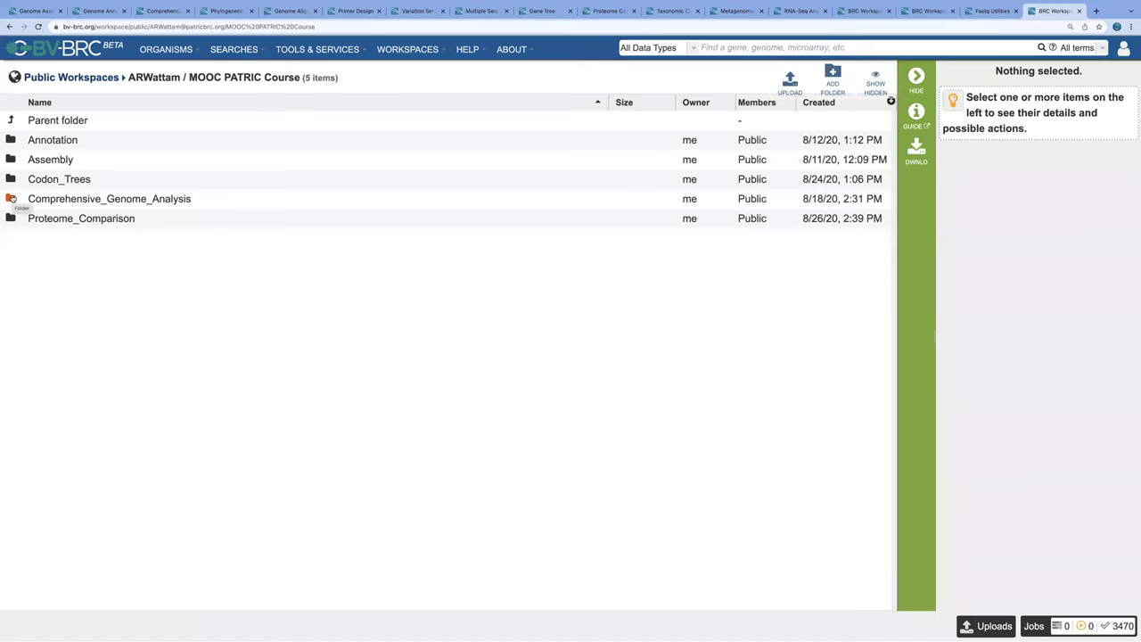
pyautogui.doubleClick(11, 198)
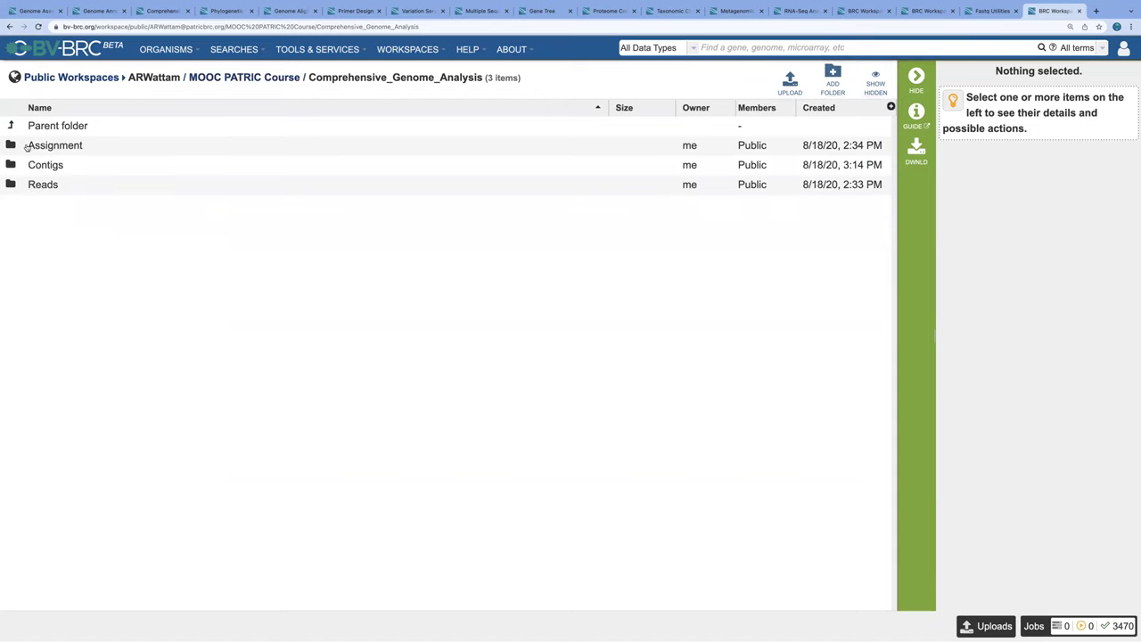
pyautogui.doubleClick(11, 145)
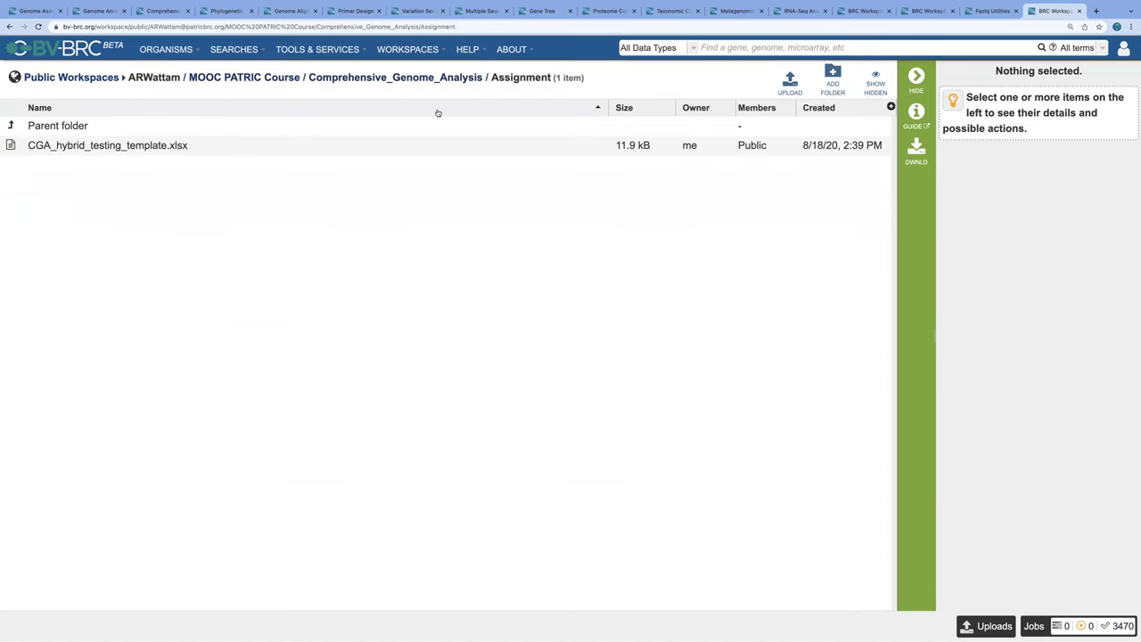
pyautogui.click(446, 78)
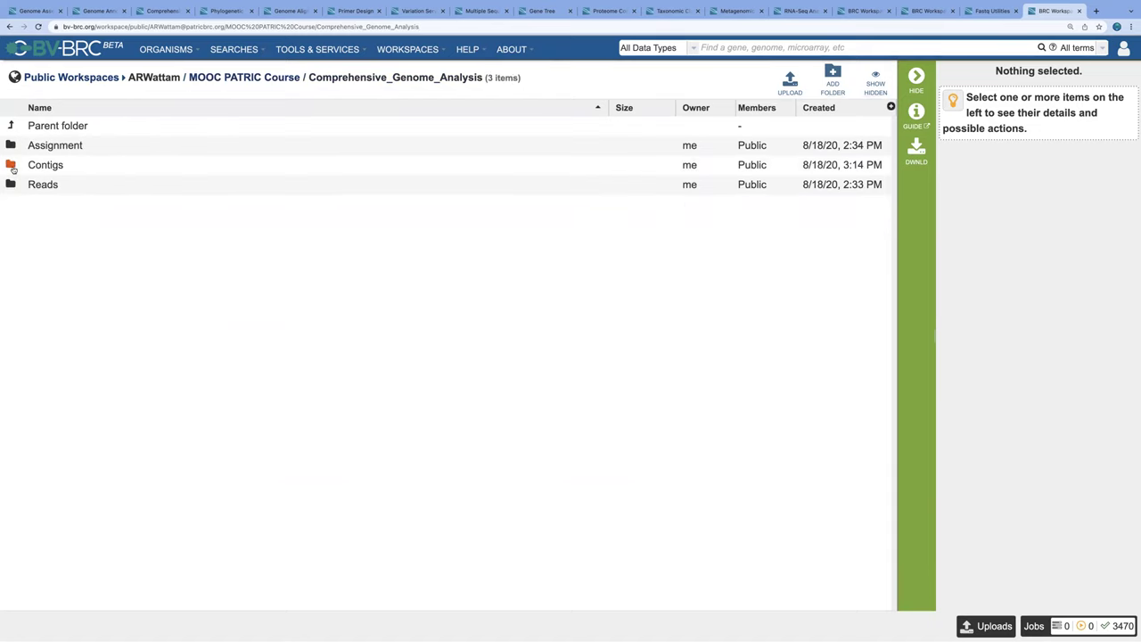
pyautogui.doubleClick(13, 167)
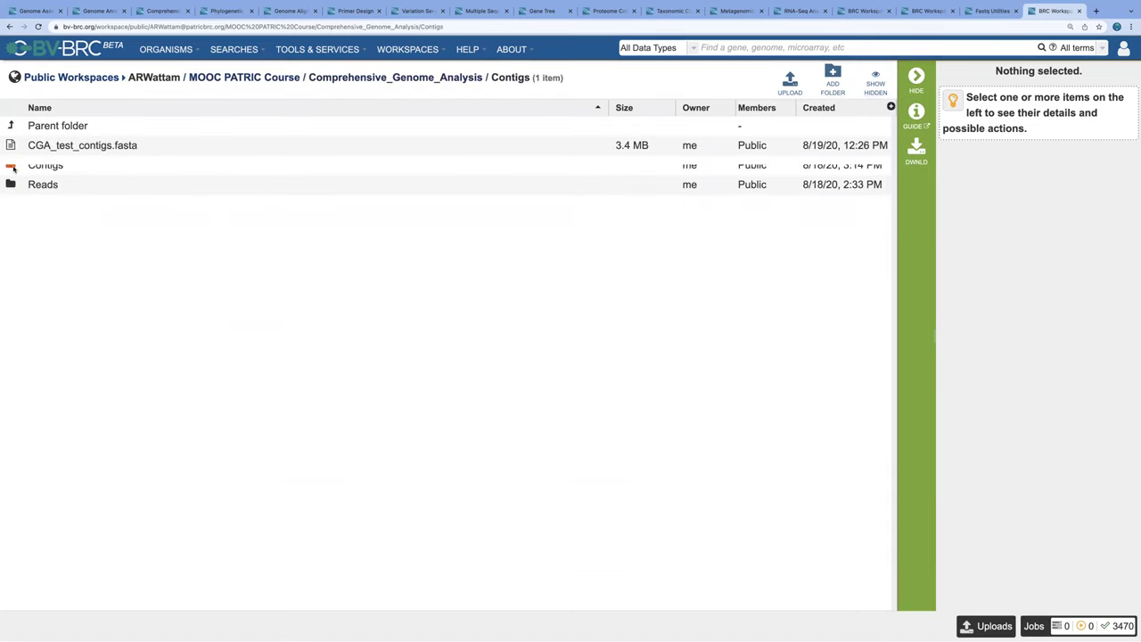
pyautogui.click(386, 78)
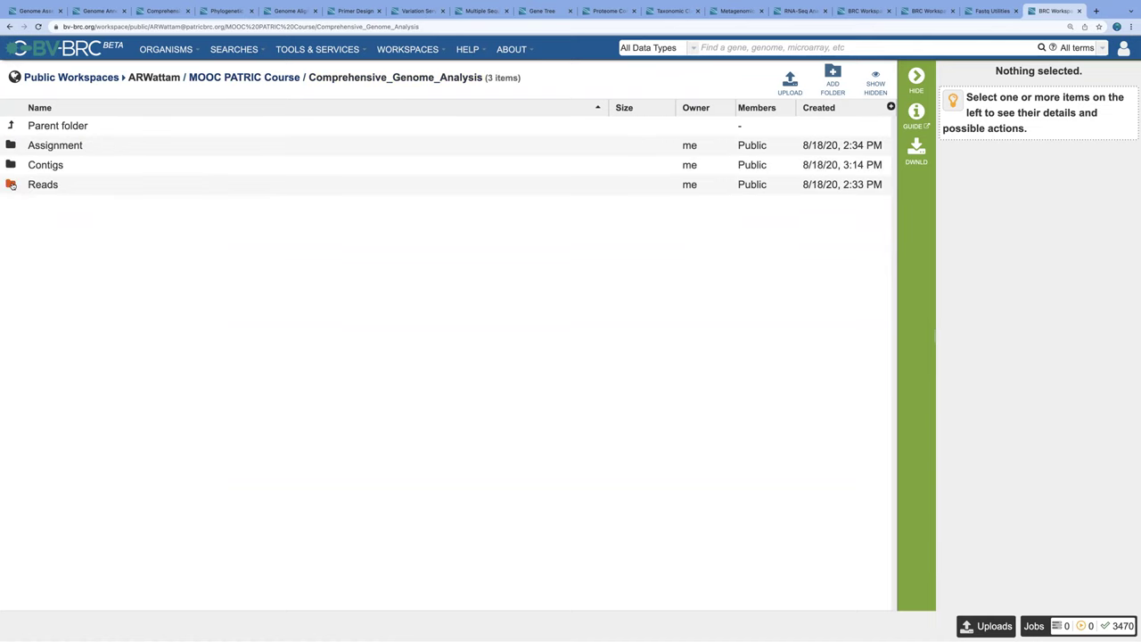
pyautogui.doubleClick(12, 185)
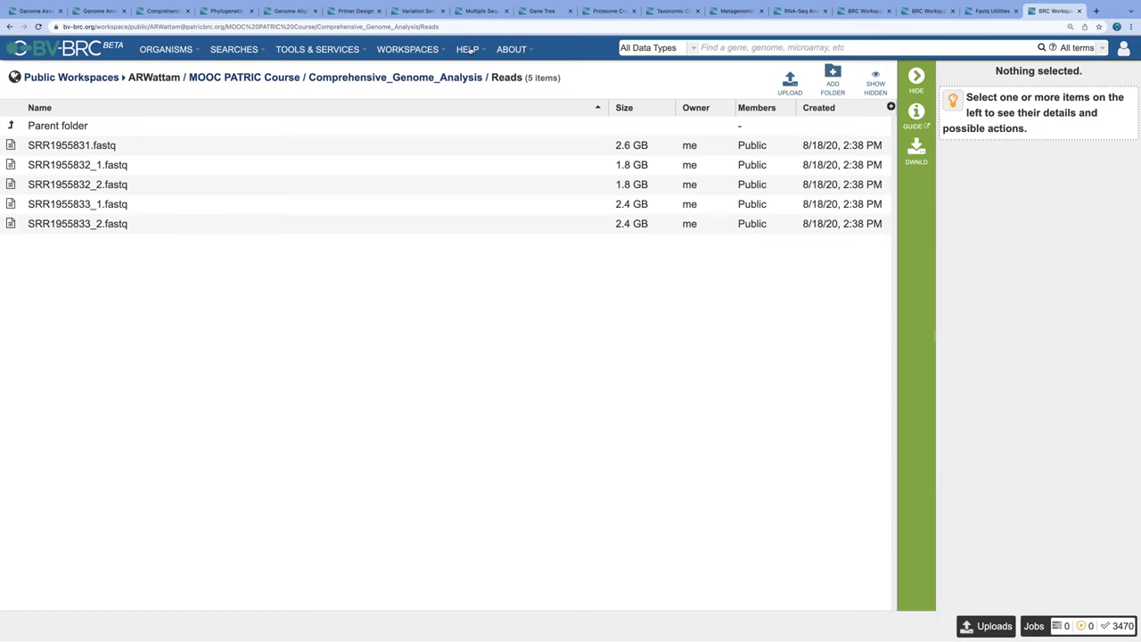
# Step: Go back to the BV-BRC home page and show the HELP menu's tutorials, webinars and workshops
pyautogui.click(81, 48)
pyautogui.click(466, 50)
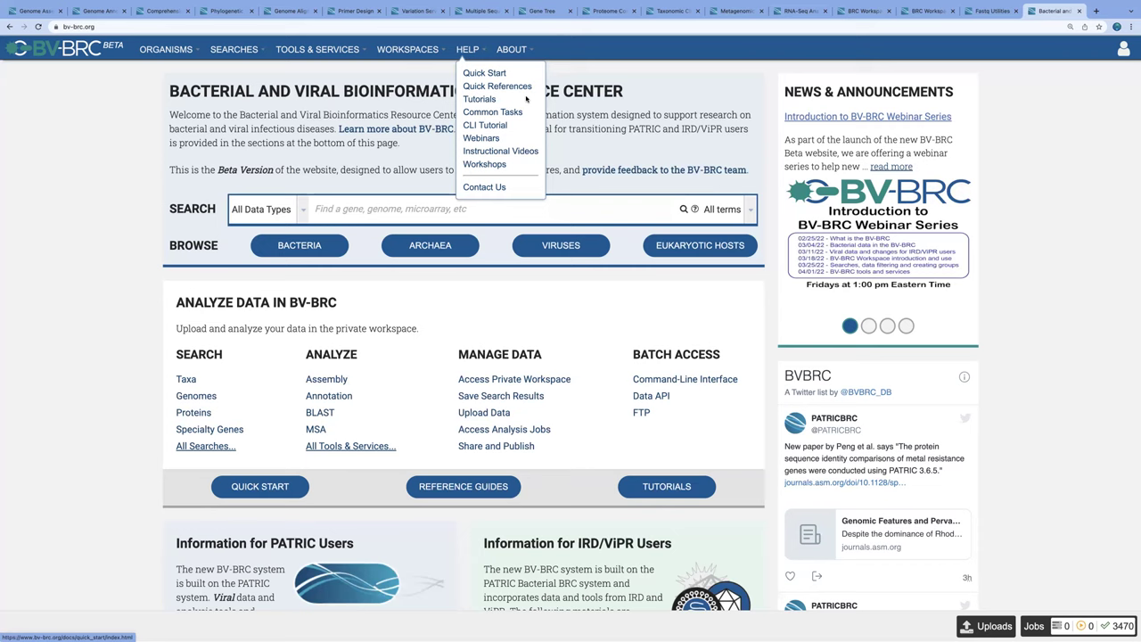
pyautogui.moveTo(514, 51)
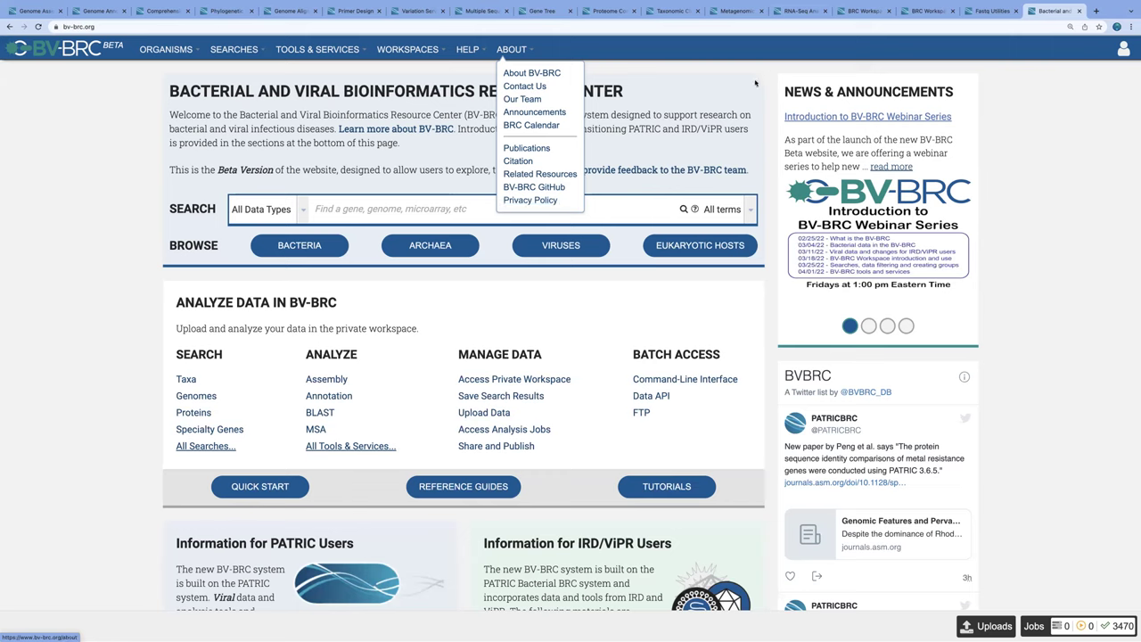
pyautogui.click(690, 86)
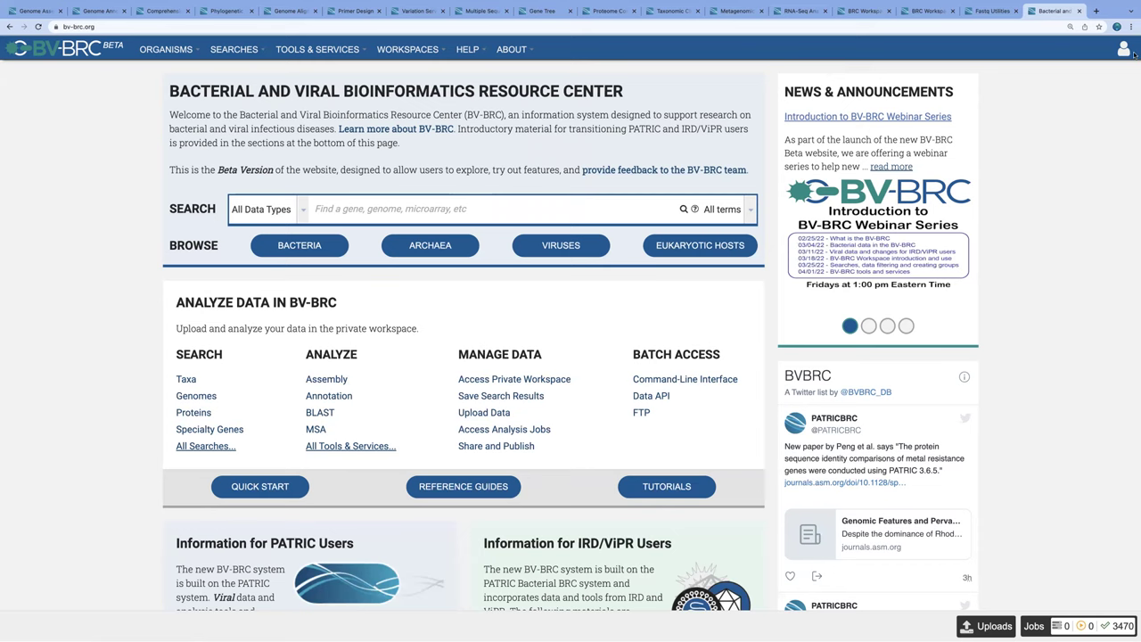
# Step: Log out of the BV-BRC account from the top-right user menu
pyautogui.moveTo(1131, 1)
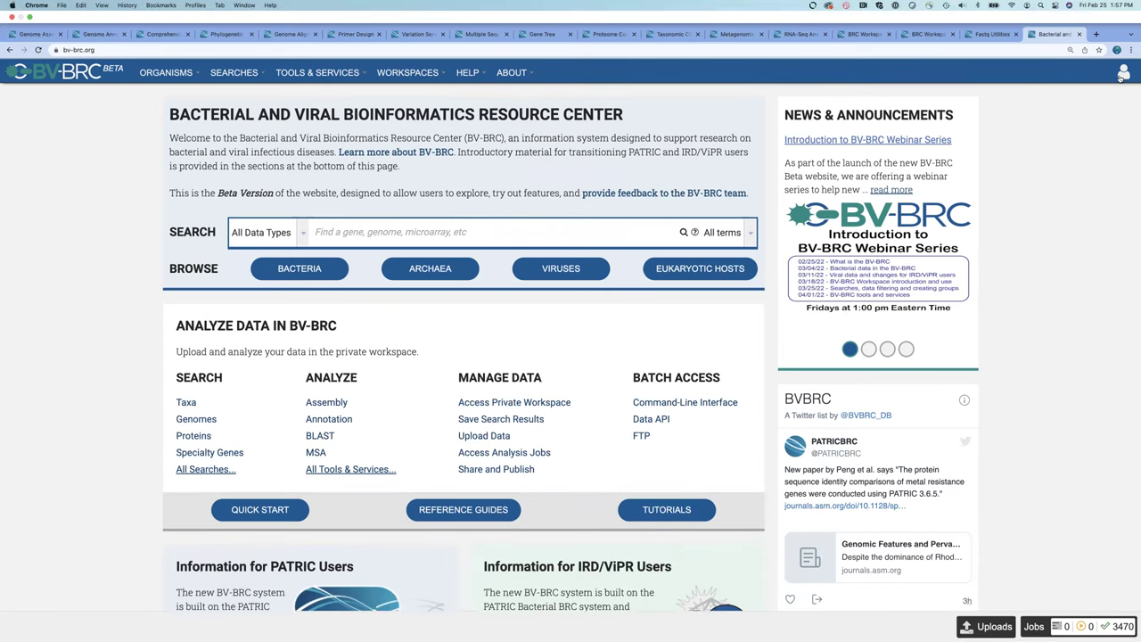
pyautogui.click(1122, 77)
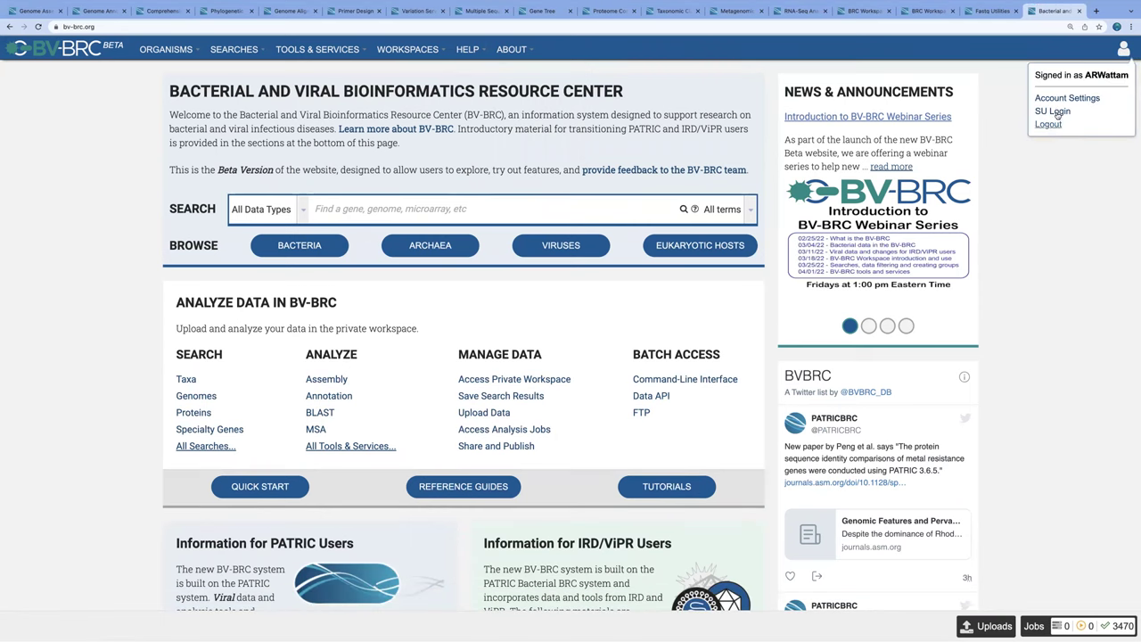
pyautogui.click(1051, 124)
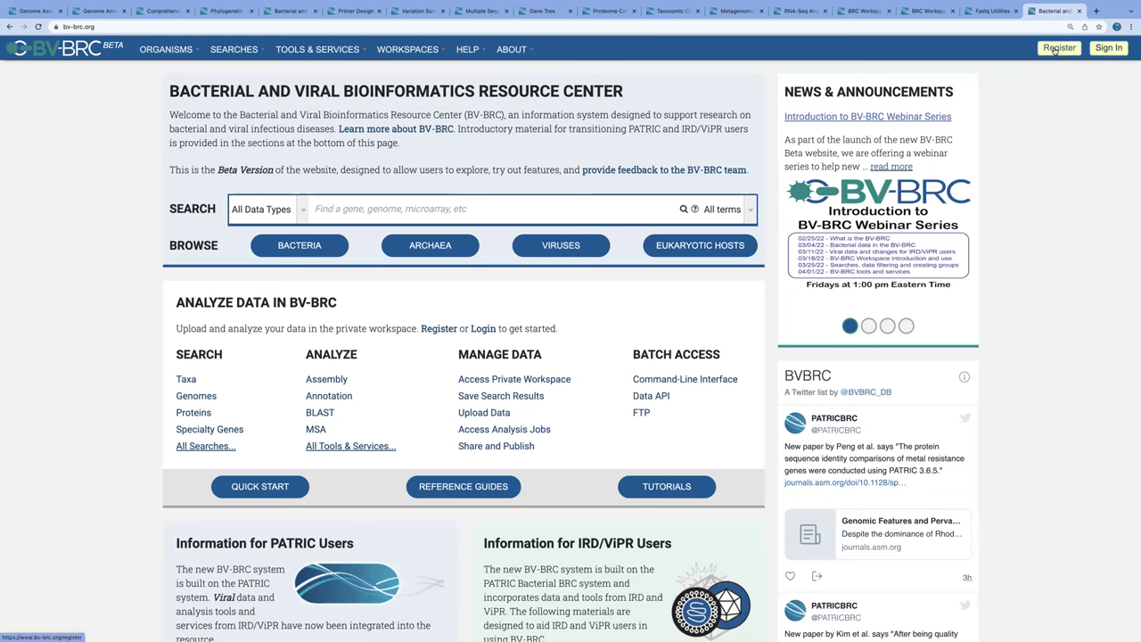
pyautogui.click(1059, 48)
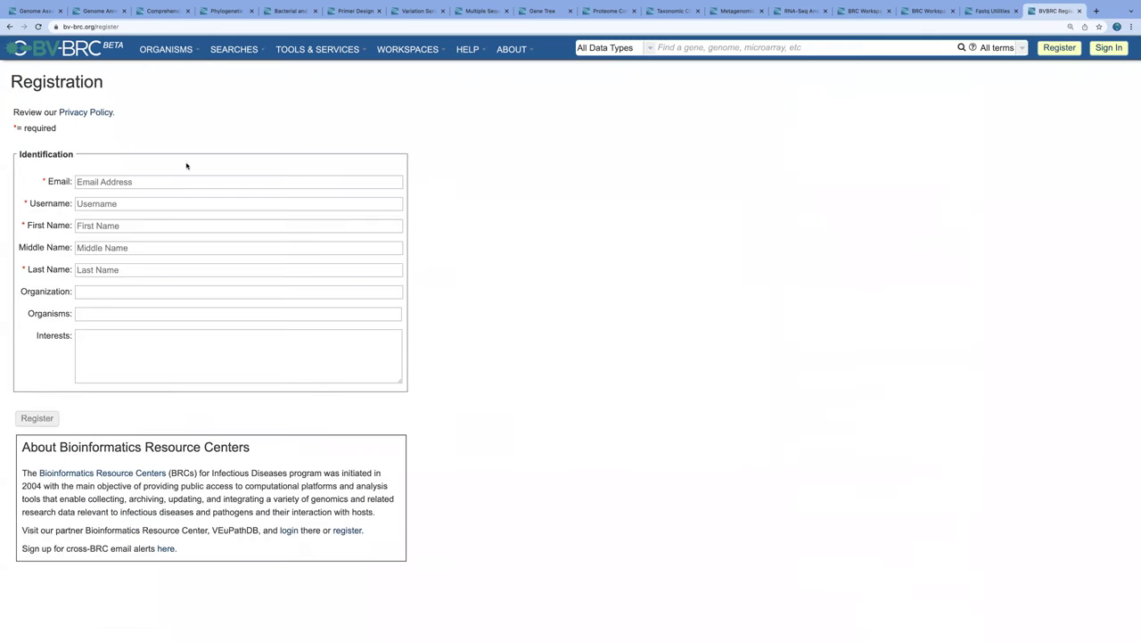
pyautogui.click(109, 181)
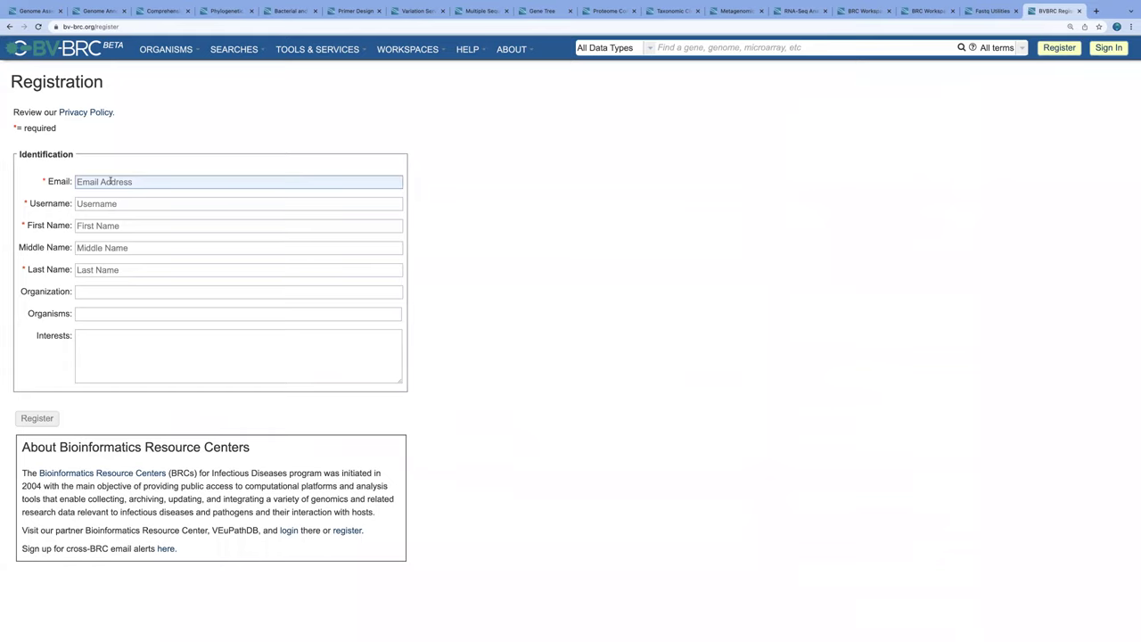
pyautogui.click(112, 203)
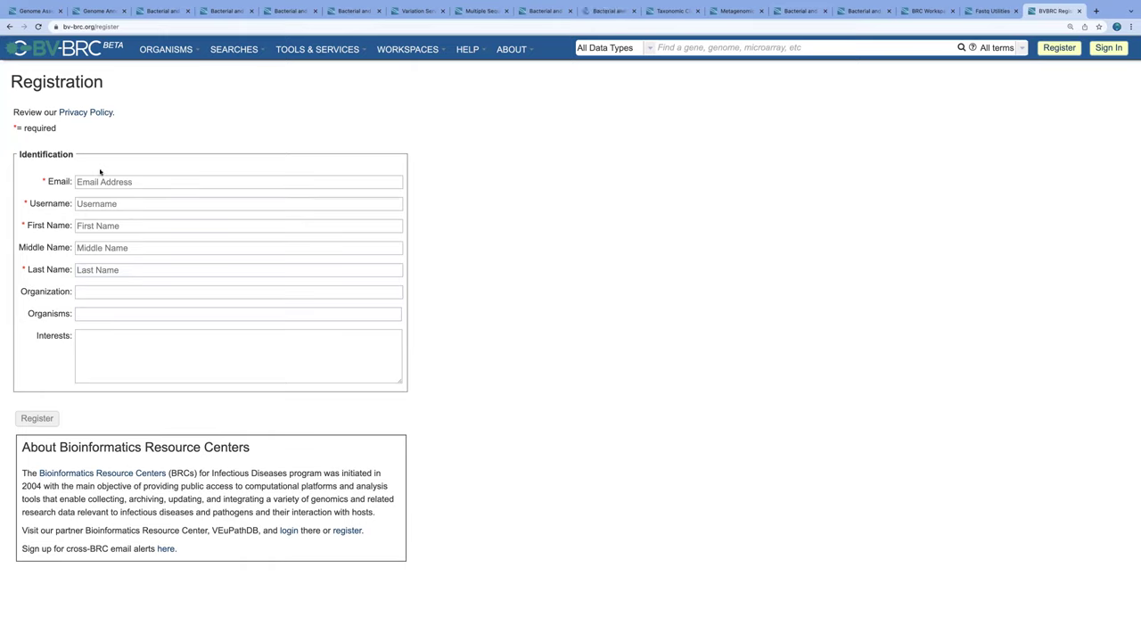
pyautogui.click(133, 184)
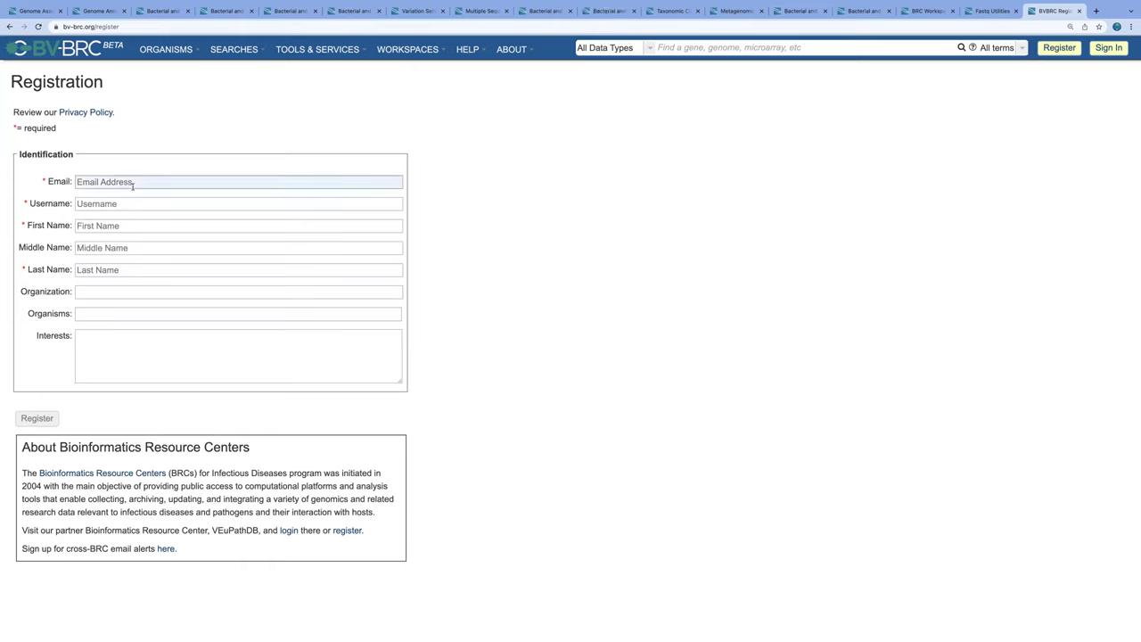
pyautogui.click(520, 201)
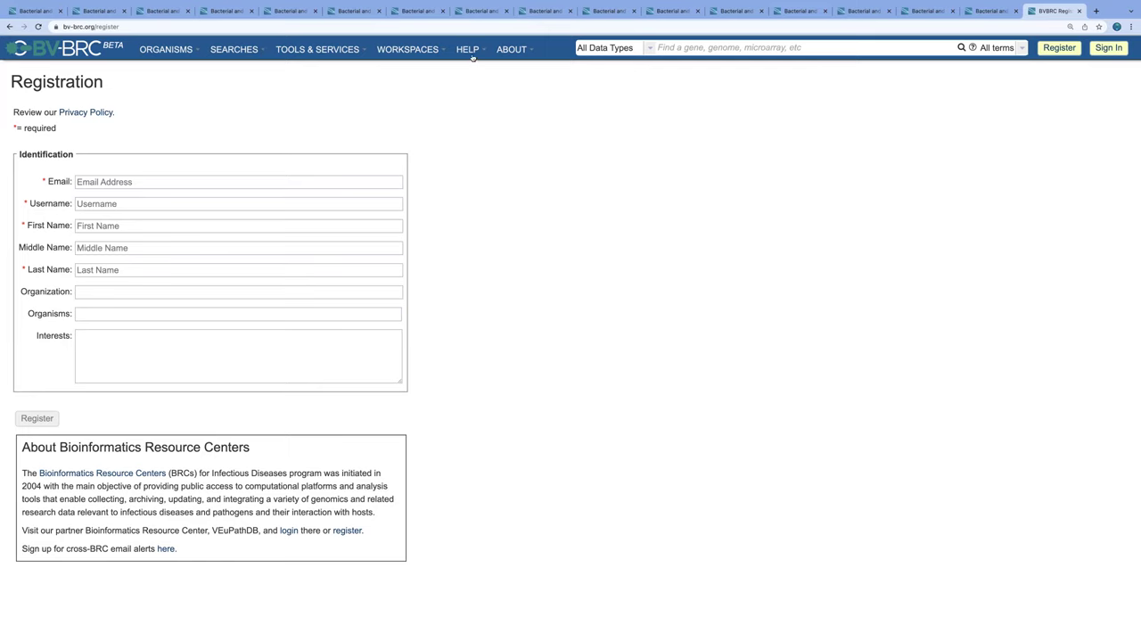
pyautogui.click(511, 50)
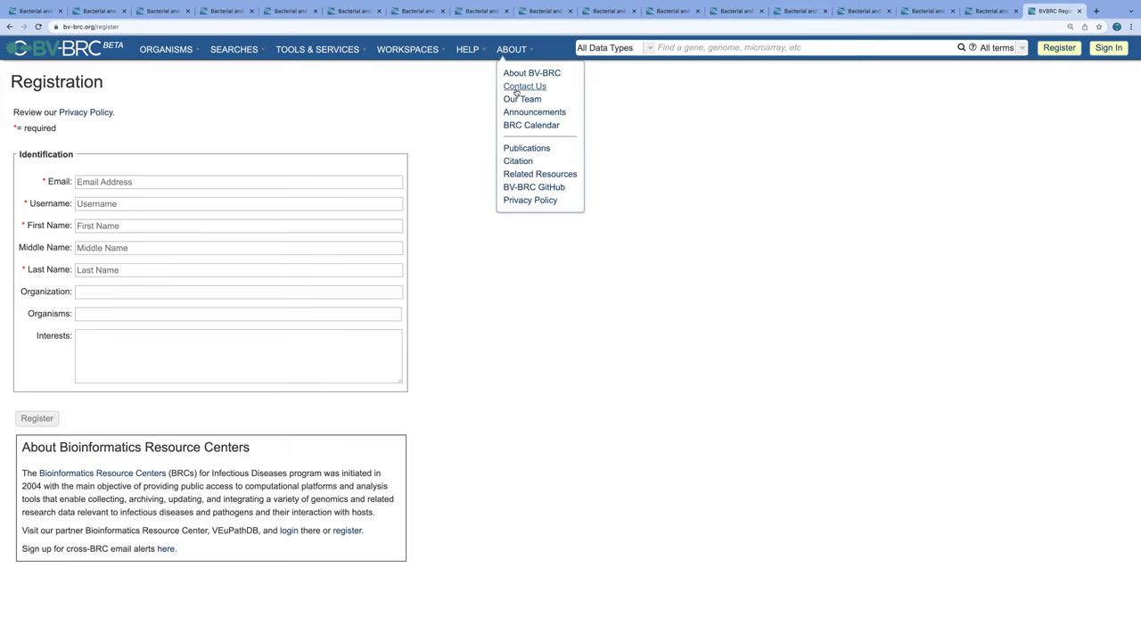
pyautogui.click(718, 126)
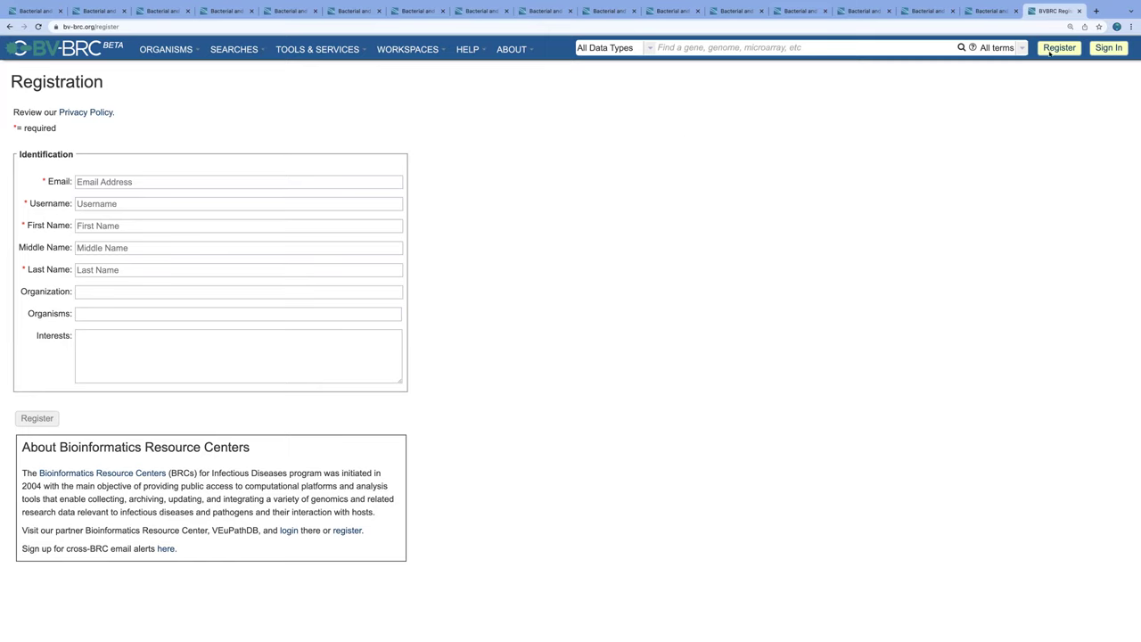
# Step: Sign in with the account username and password, dismissing Chrome's save-password offer
pyautogui.click(1109, 49)
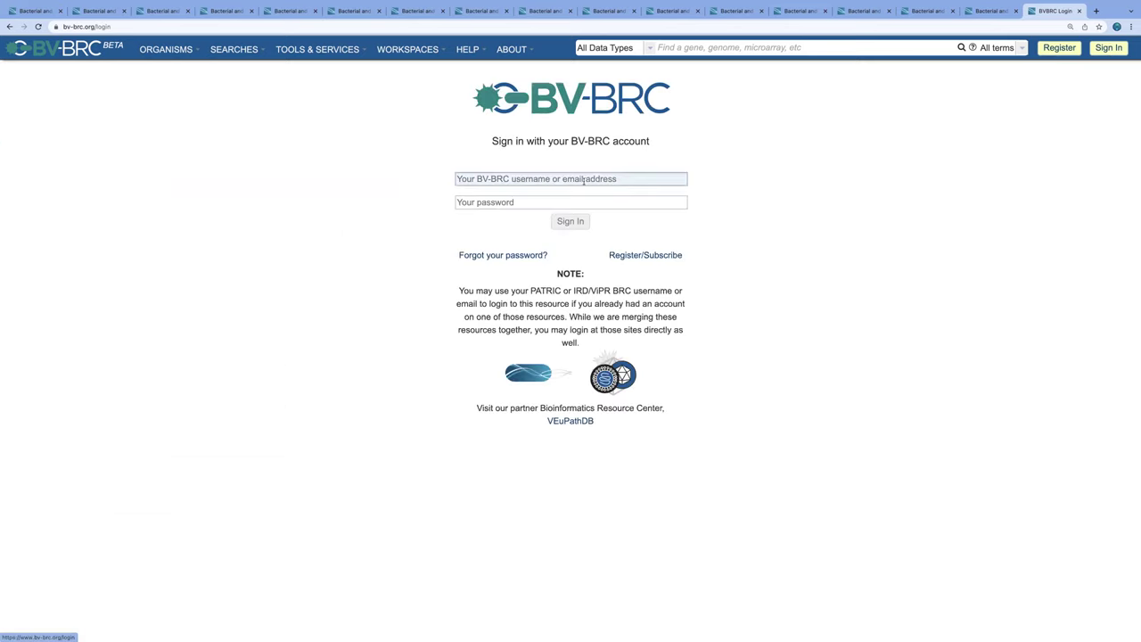
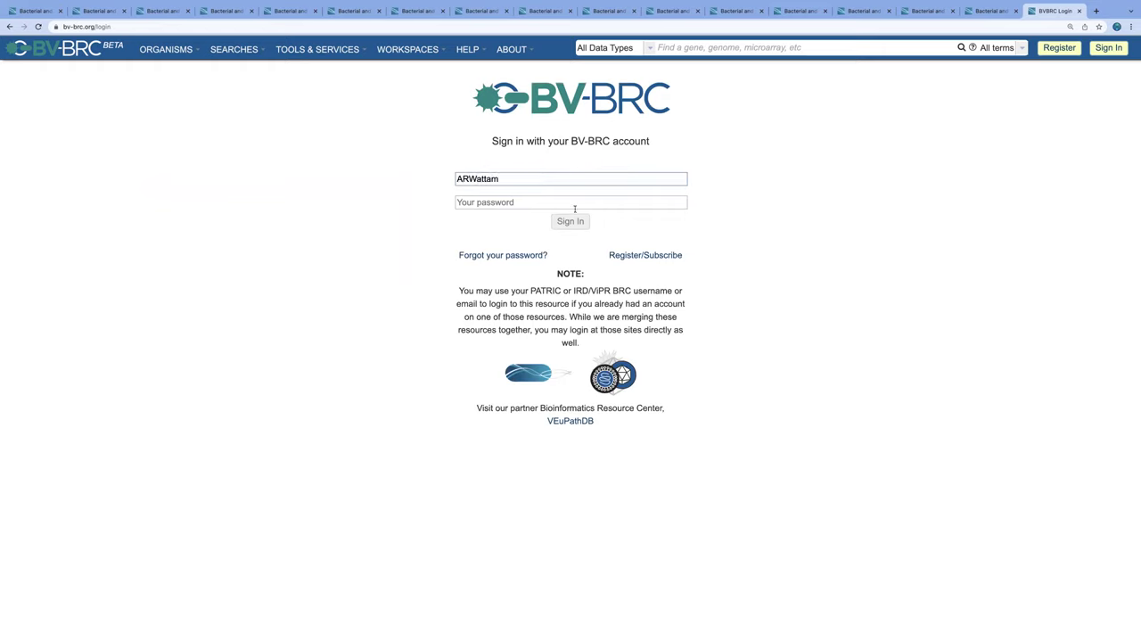
pyautogui.press('Tab')
pyautogui.write('•')
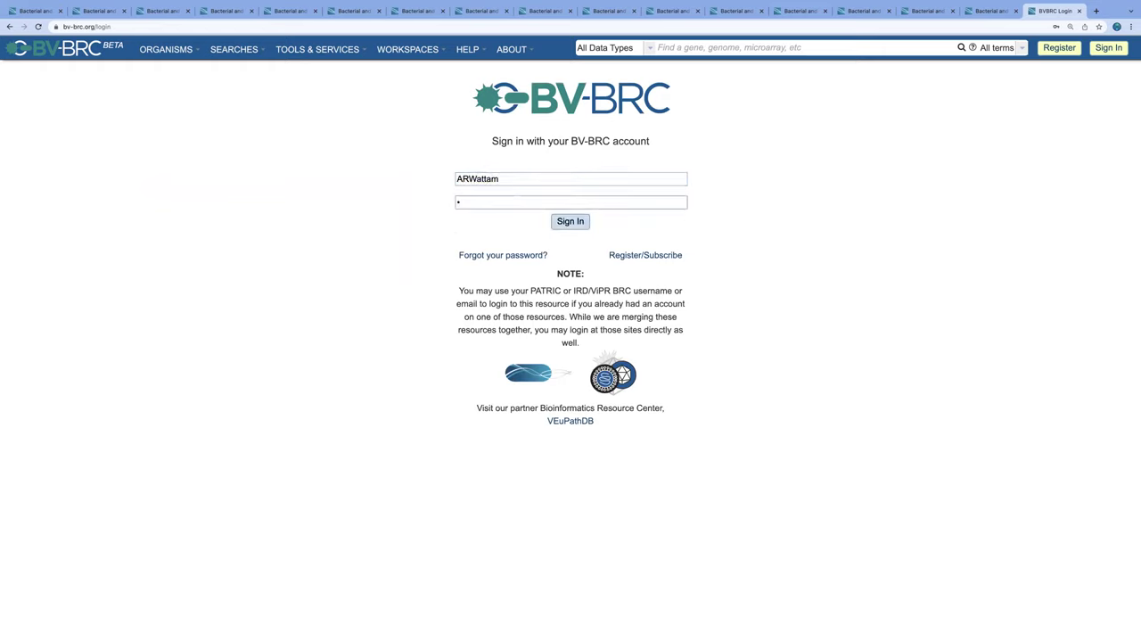
pyautogui.write('••••••')
pyautogui.click(568, 224)
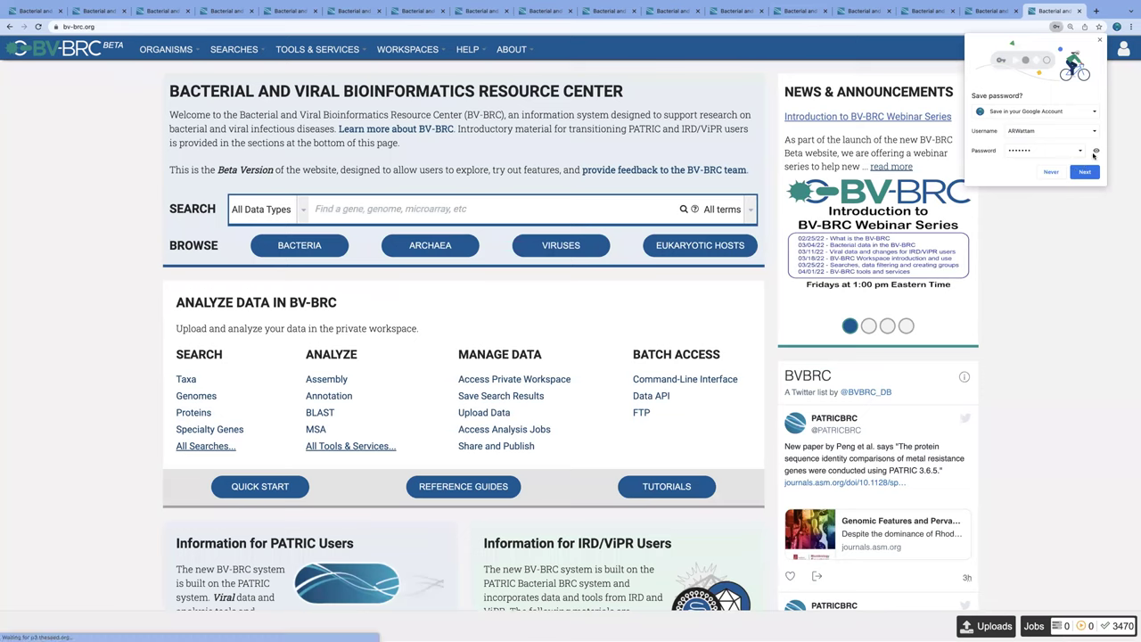
pyautogui.click(1100, 39)
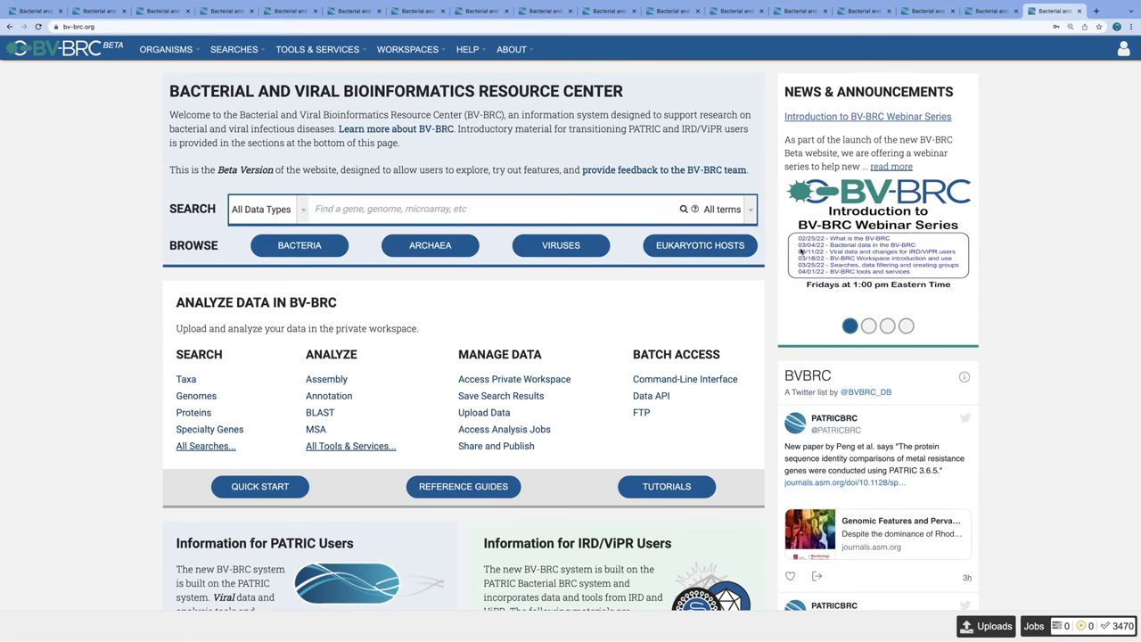
pyautogui.click(482, 51)
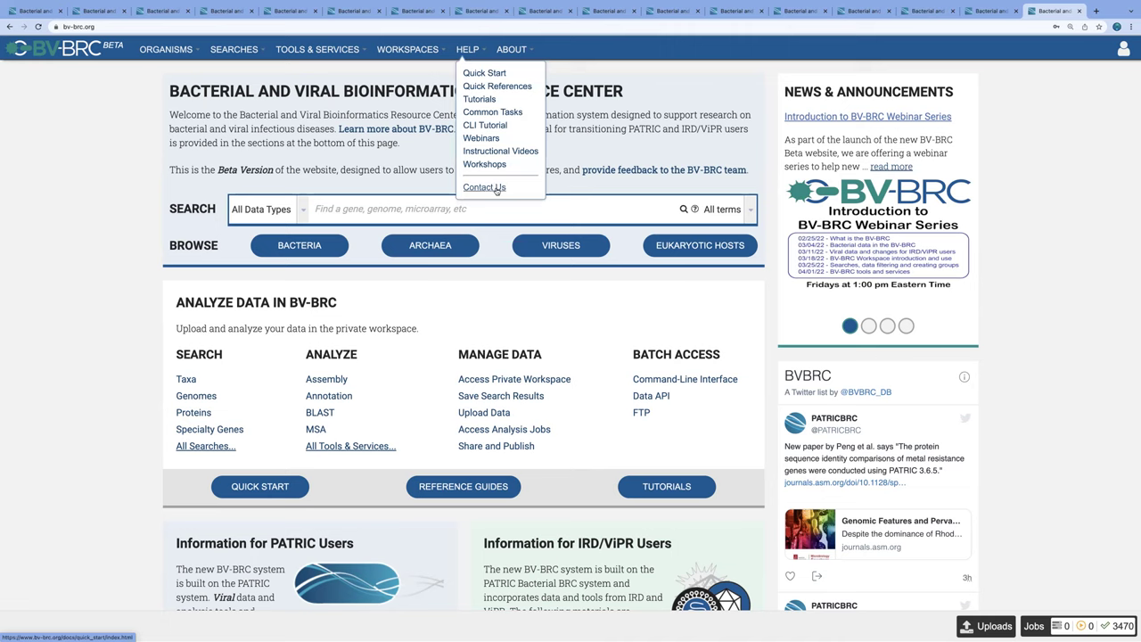
pyautogui.click(717, 93)
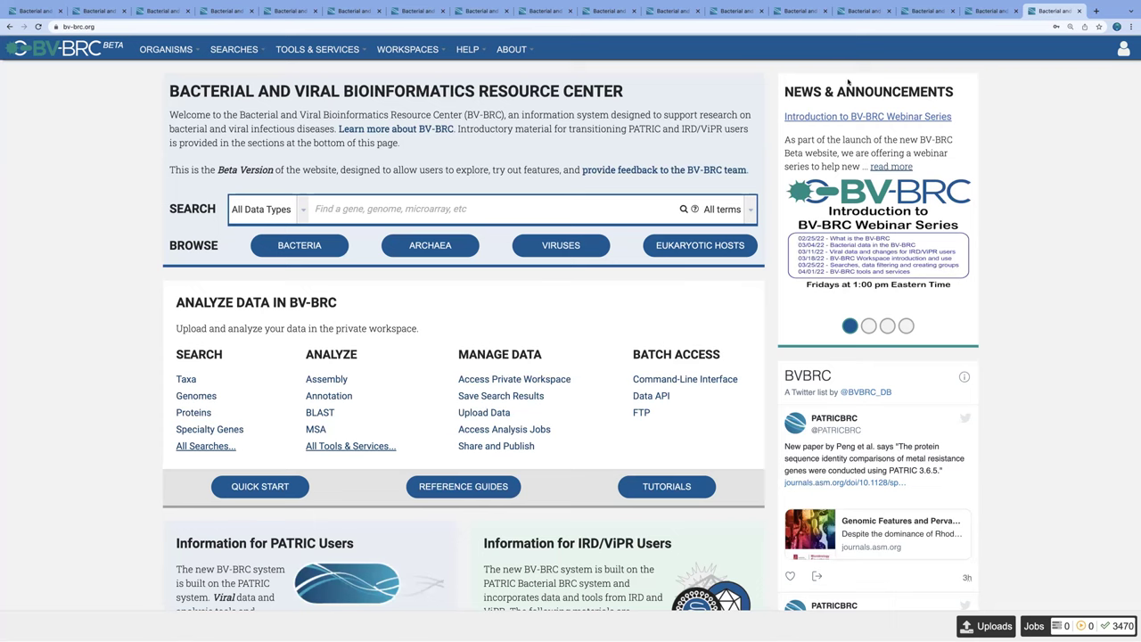
# Step: Open the 'Introduction to BV-BRC Webinar Series' news item and follow its link to the series page
pyautogui.click(851, 117)
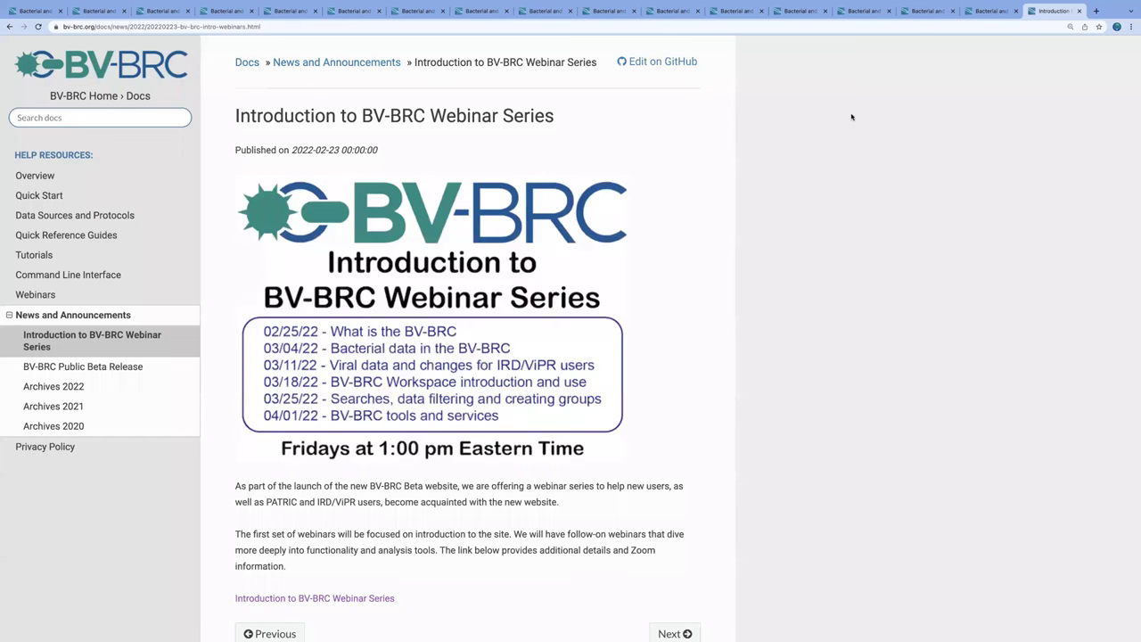
pyautogui.scroll(-2, 595, 262)
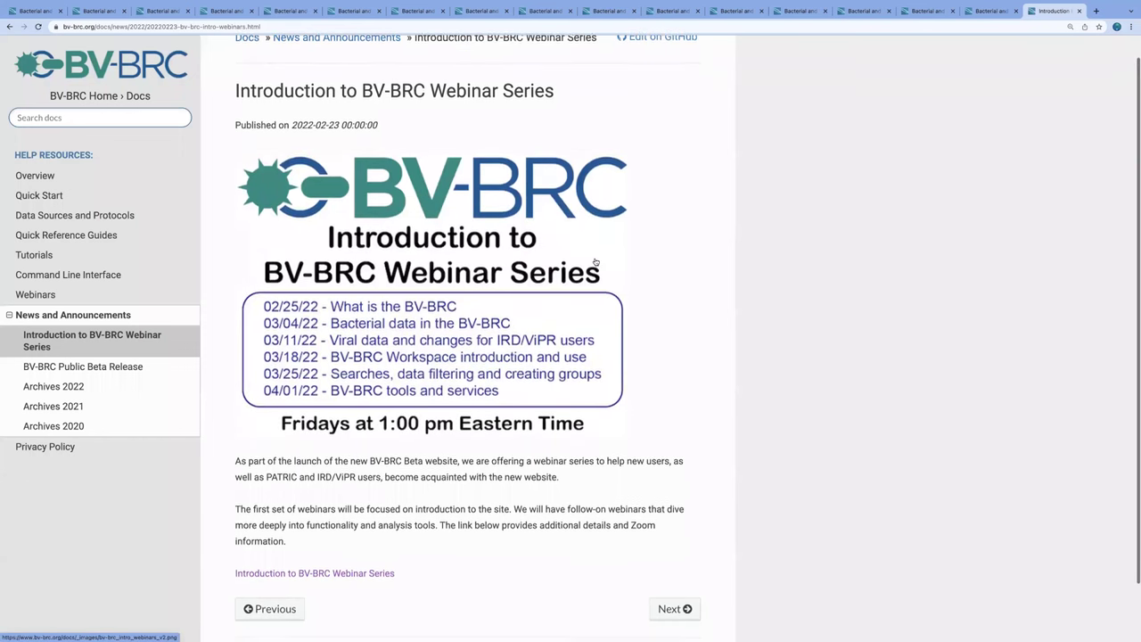
pyautogui.scroll(-3, 595, 263)
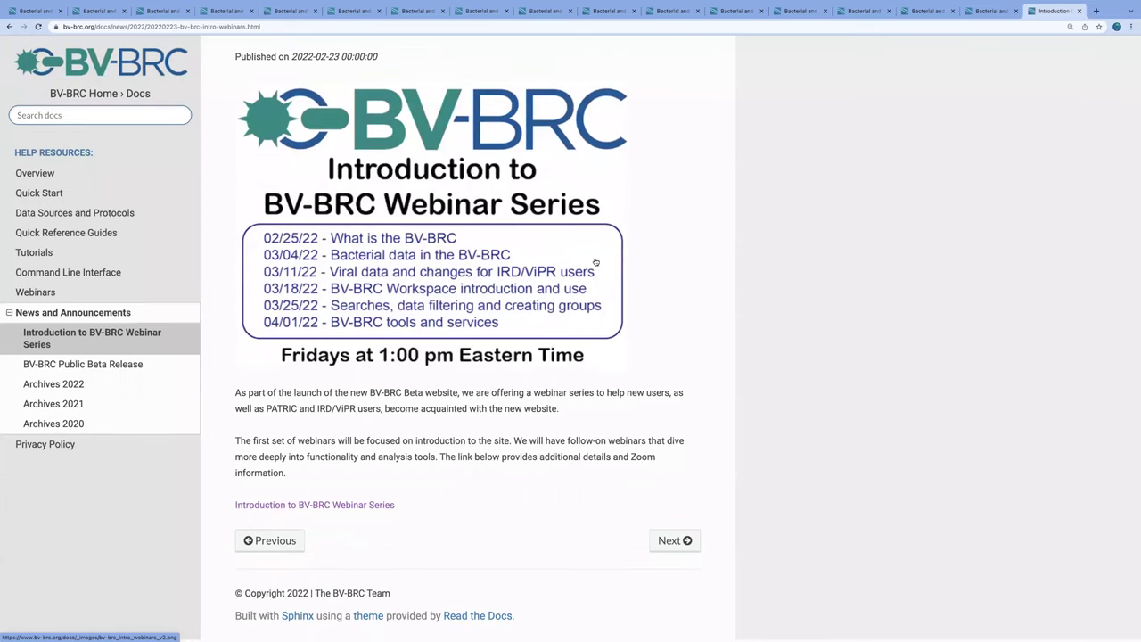
pyautogui.click(364, 508)
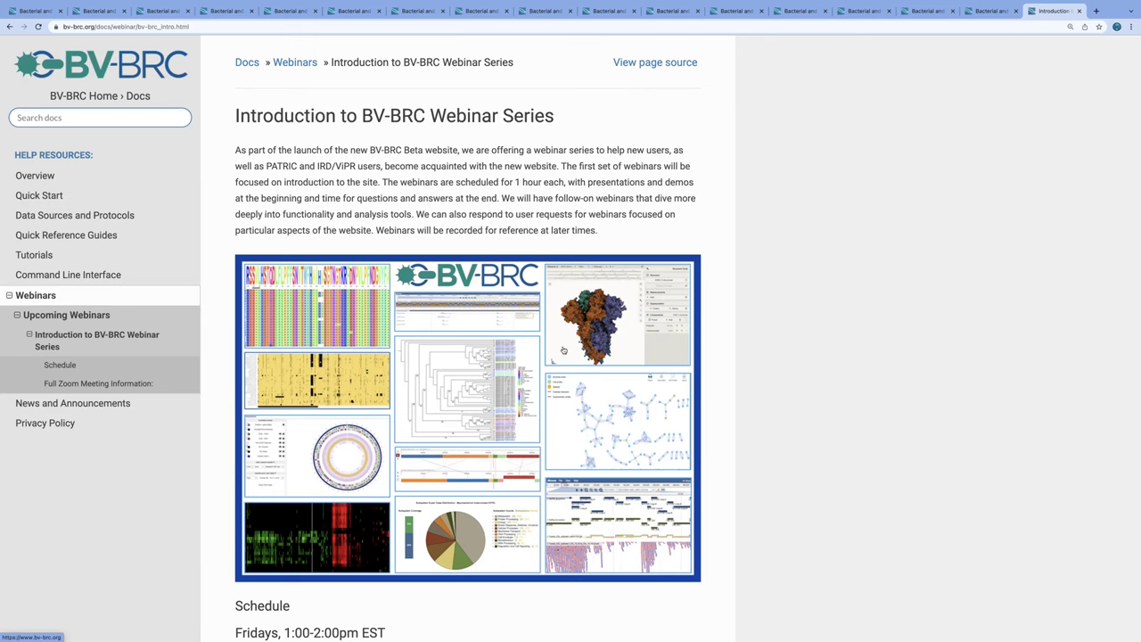
# Step: Scroll through the six Friday sessions and Zoom meeting information, then back up near the top
pyautogui.scroll(-2, 505, 369)
pyautogui.scroll(-6, 504, 368)
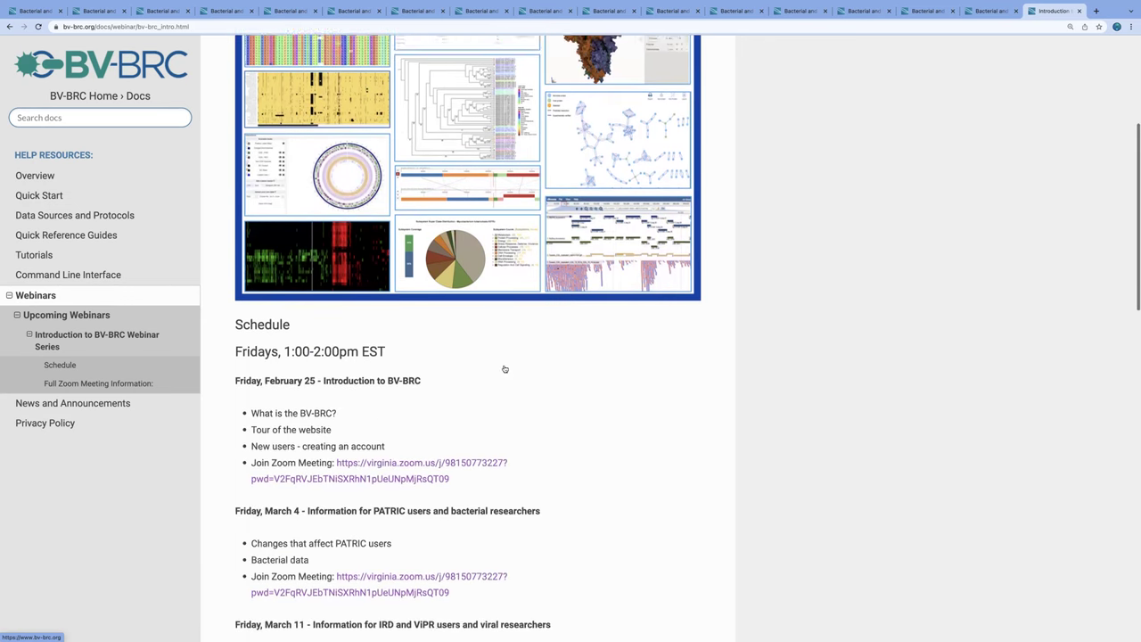
pyautogui.scroll(-4, 505, 368)
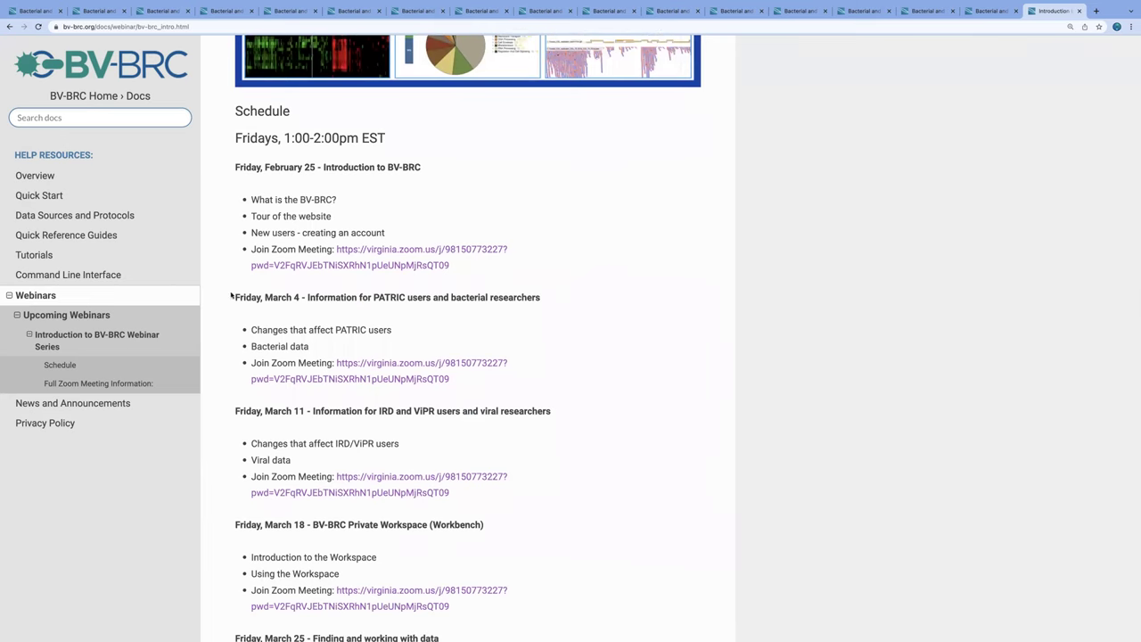
pyautogui.scroll(-2, 390, 307)
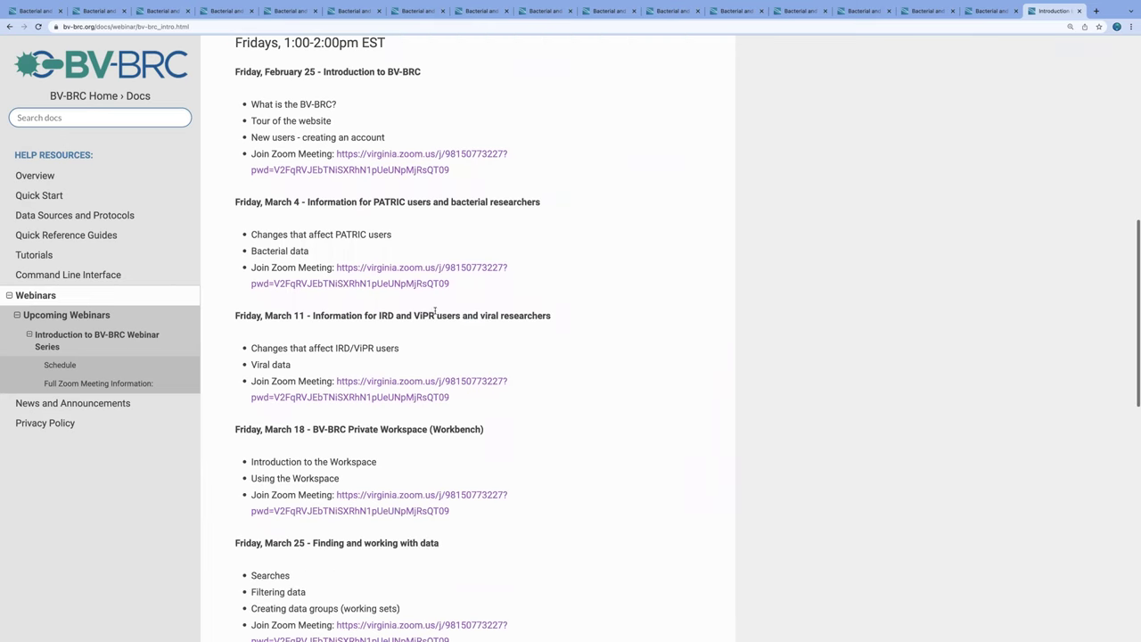
pyautogui.scroll(-3, 395, 331)
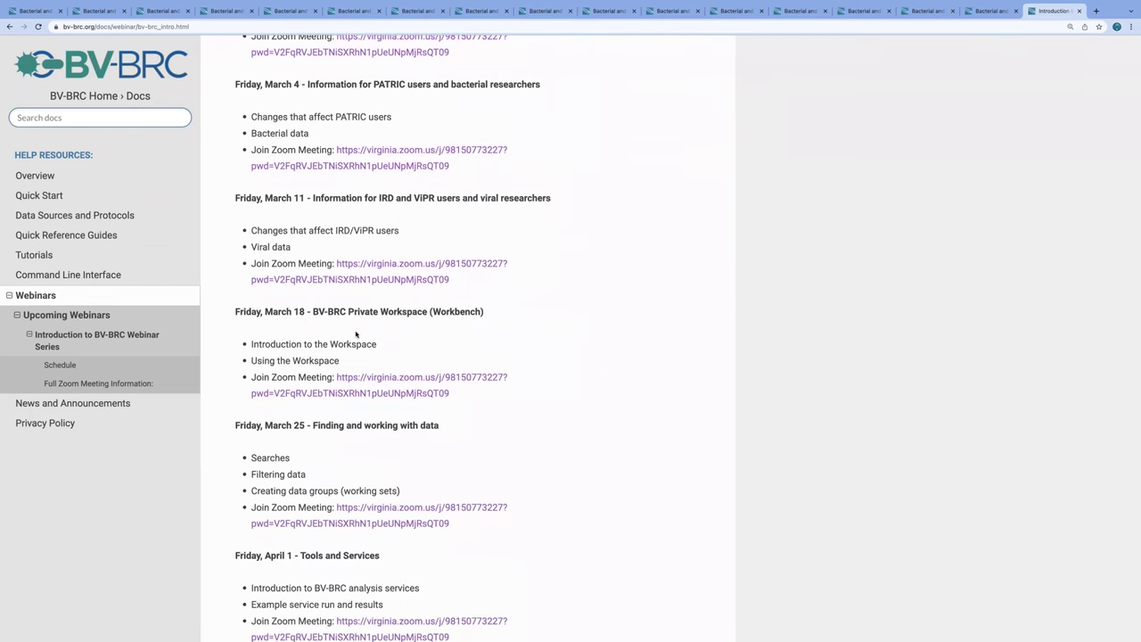
pyautogui.scroll(-3, 356, 335)
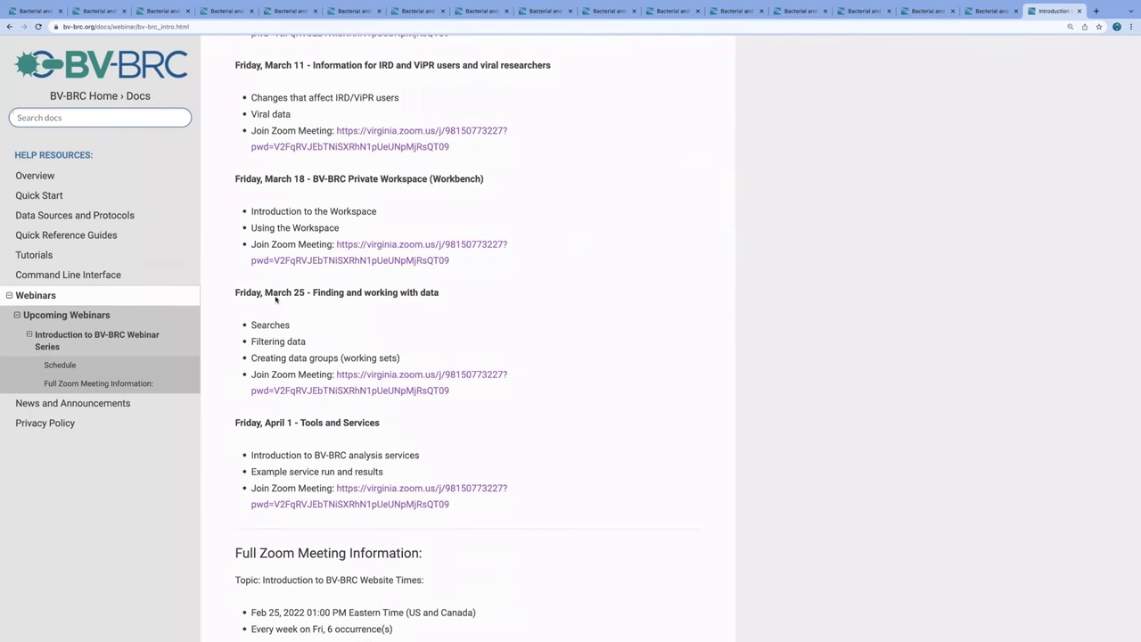
pyautogui.scroll(-3, 386, 332)
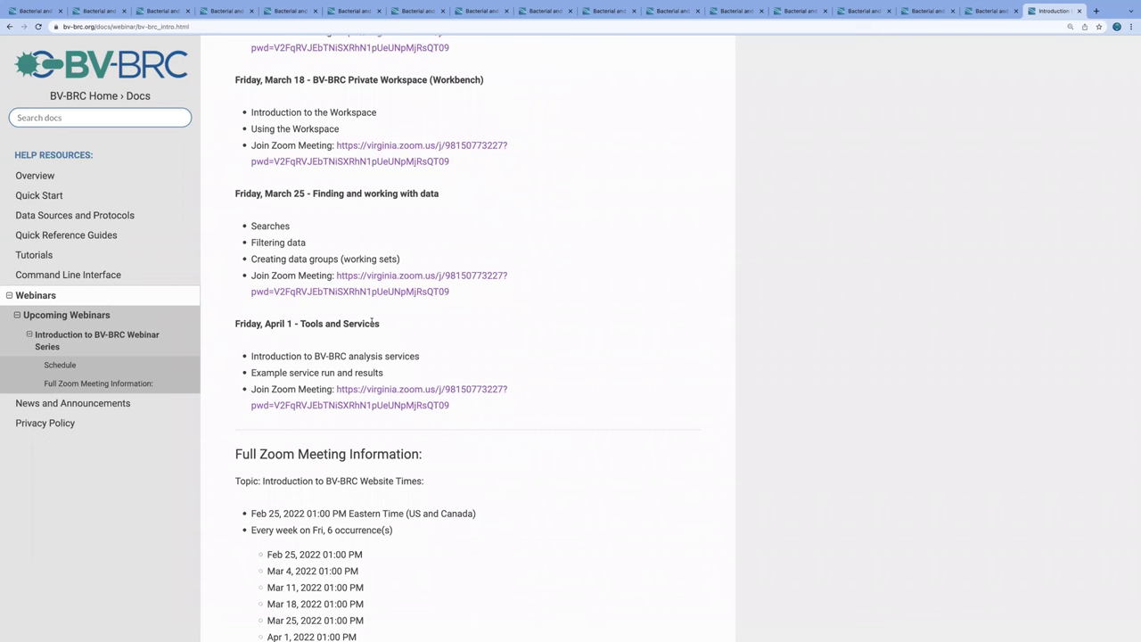
pyautogui.scroll(-1, 372, 323)
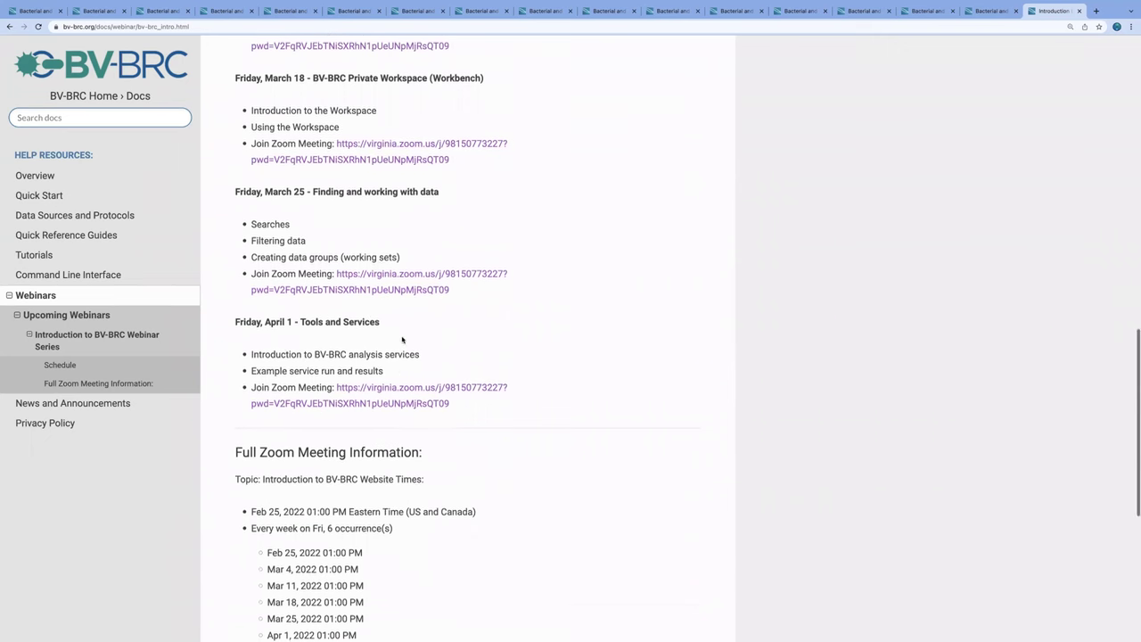
pyautogui.scroll(8, 402, 338)
pyautogui.scroll(3, 403, 338)
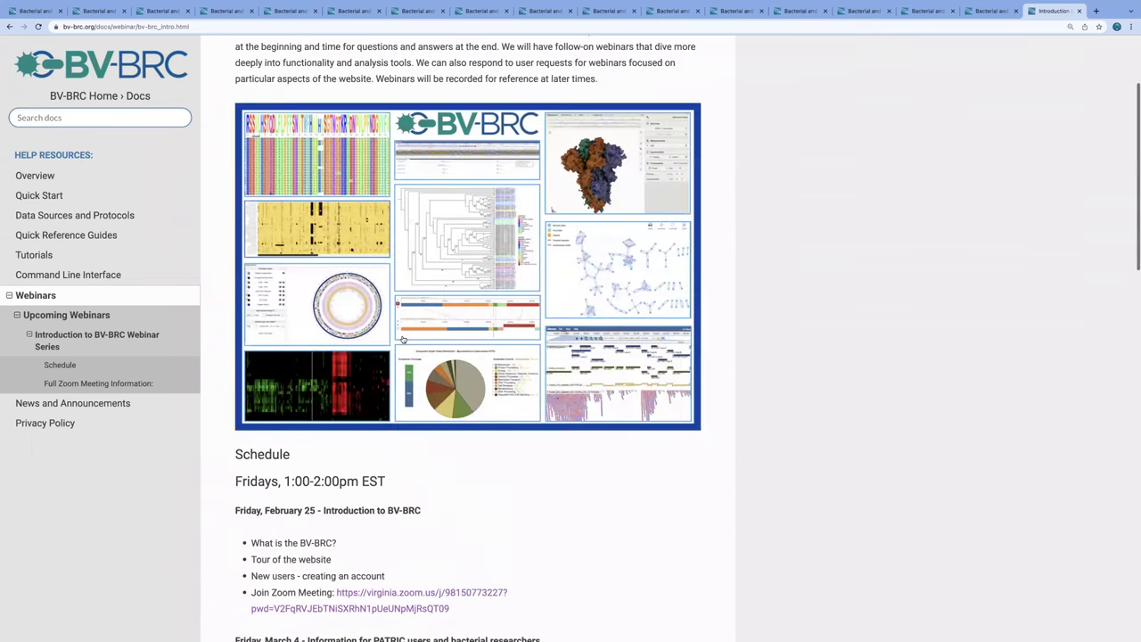